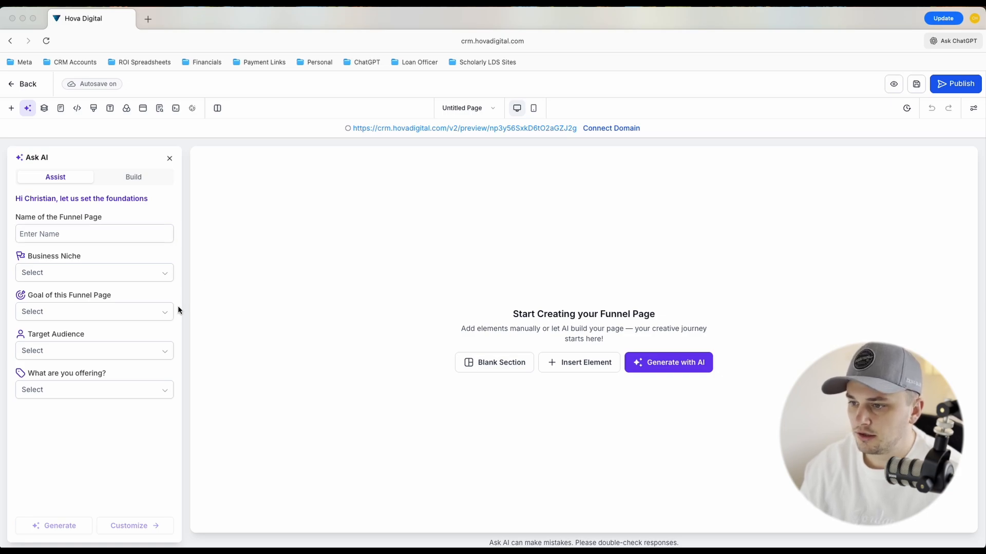
Name the funnel page "Landing Page" in the AI assistant's Assist form
{"action": "left_click", "coordinate": [125, 180]}
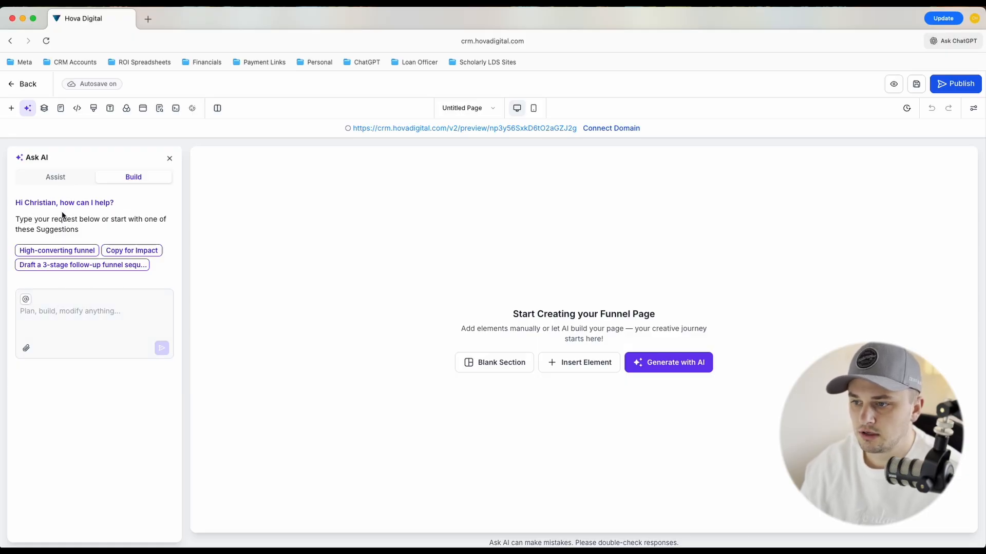
{"action": "left_click", "coordinate": [57, 178]}
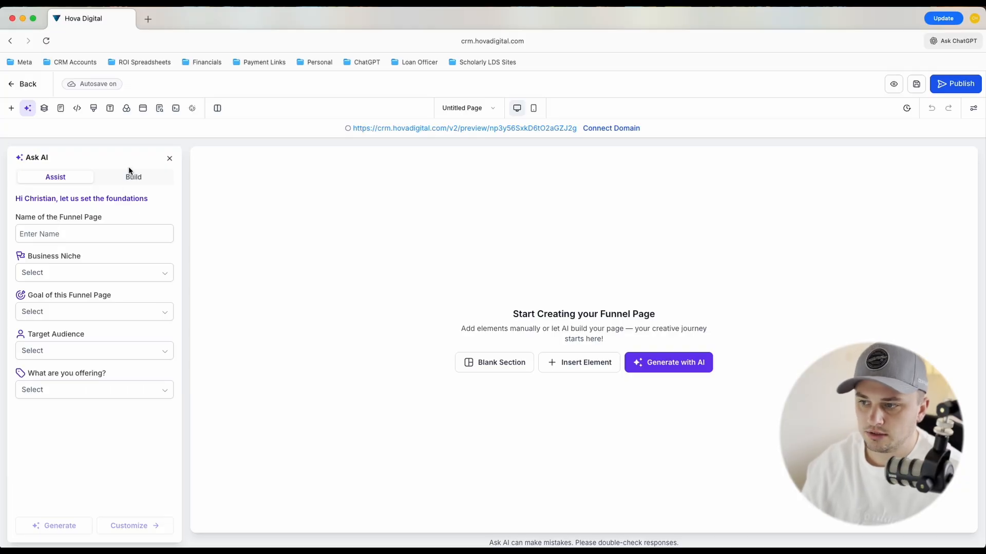
{"action": "left_click", "coordinate": [92, 233]}
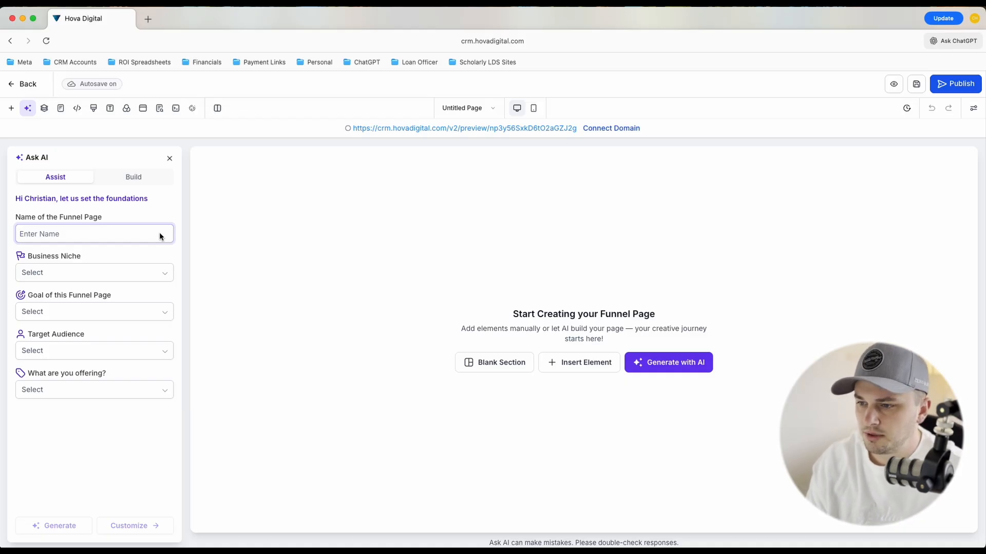
{"action": "type", "text": "Landing Page"}
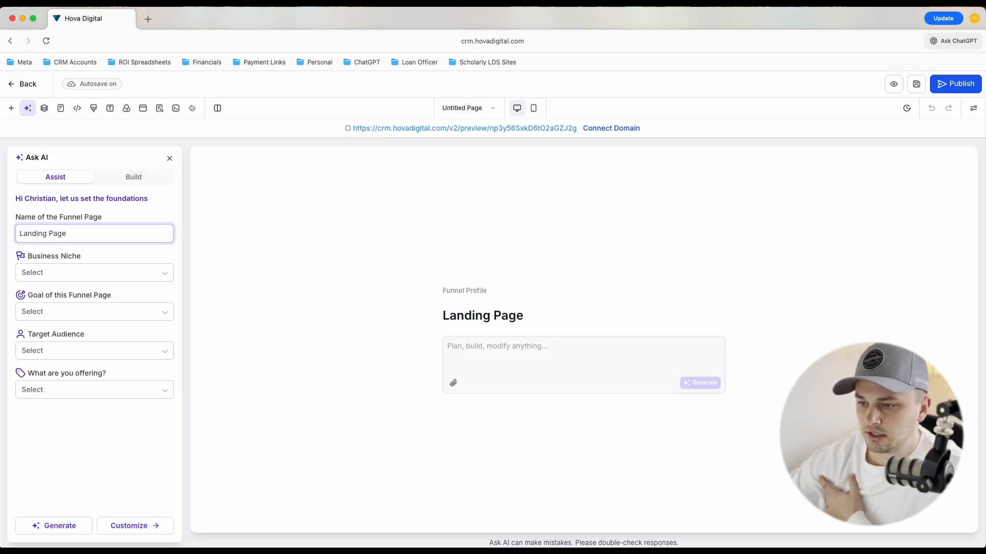
Set the business niche to Mortgage Broker and Real Estate and the funnel page's goal to Generate Leads
{"action": "left_click", "coordinate": [134, 271]}
{"action": "left_click", "coordinate": [90, 307]}
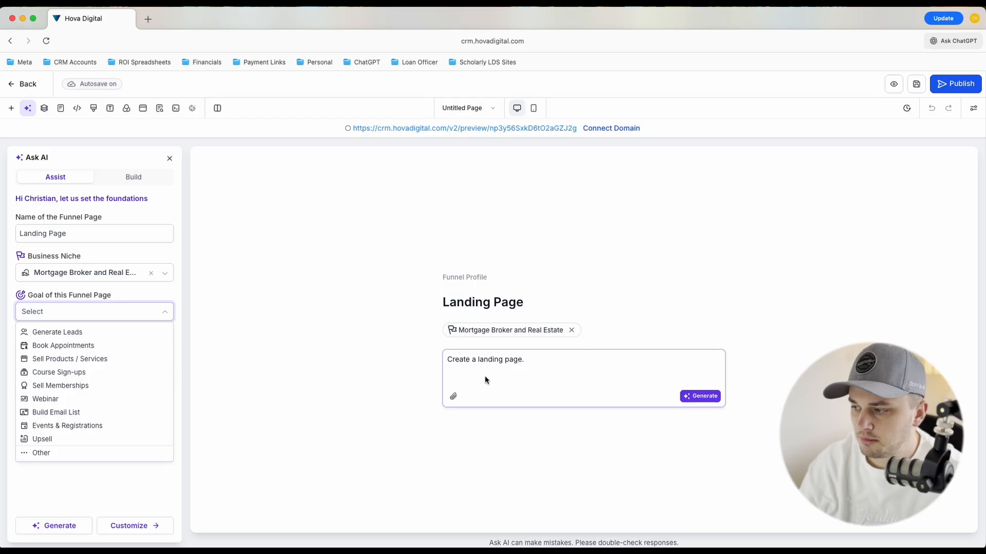
{"action": "left_click", "coordinate": [68, 334]}
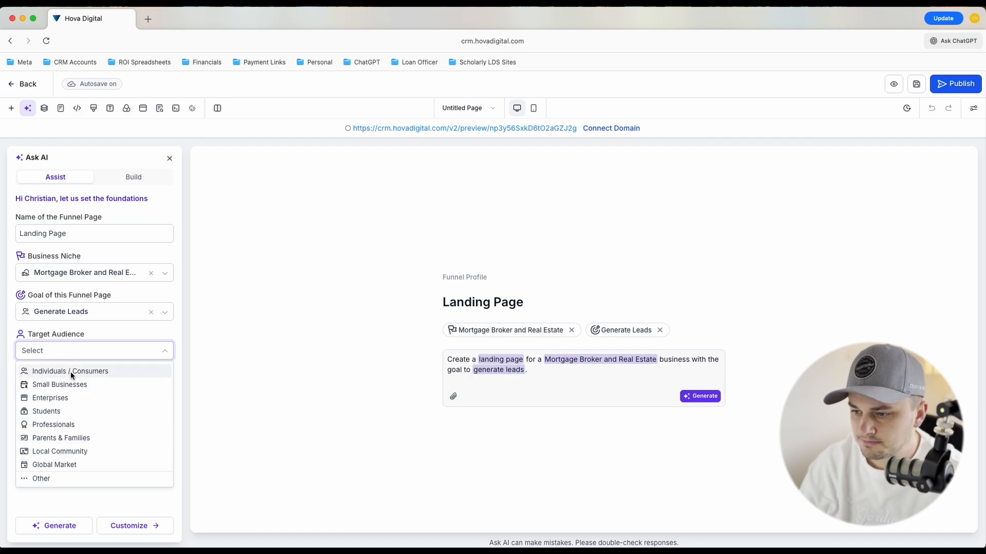
Set the target audience to Other, described as "Current homeowners looking to access cash fast"
{"action": "left_click", "coordinate": [56, 479]}
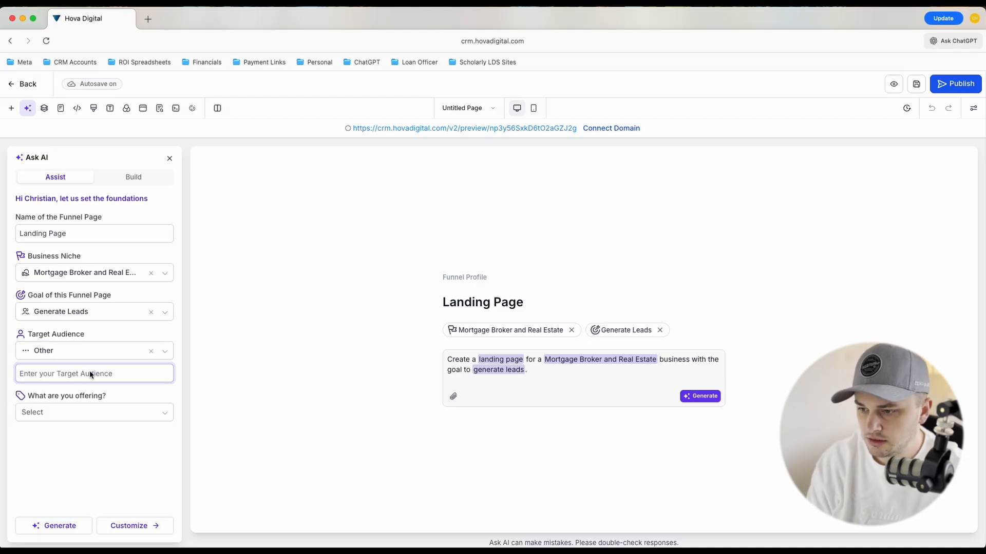
{"action": "type", "text": "Current hbome"}
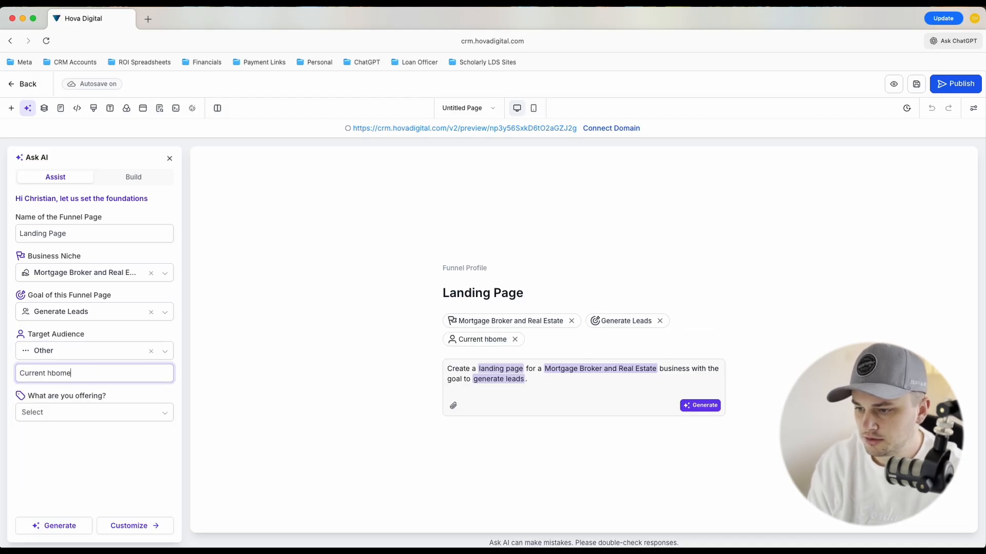
{"action": "key", "text": "BackSpace"}
{"action": "key", "text": "BackSpace"}
{"action": "key", "text": "BackSpace"}
{"action": "key", "text": "BackSpace"}
{"action": "type", "text": "omeowners lo"}
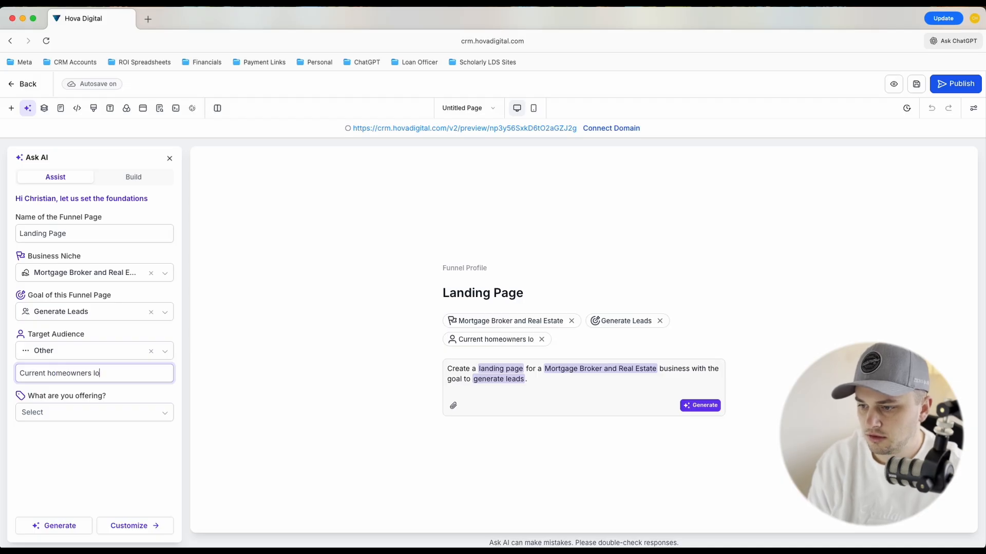
{"action": "type", "text": "oking to "}
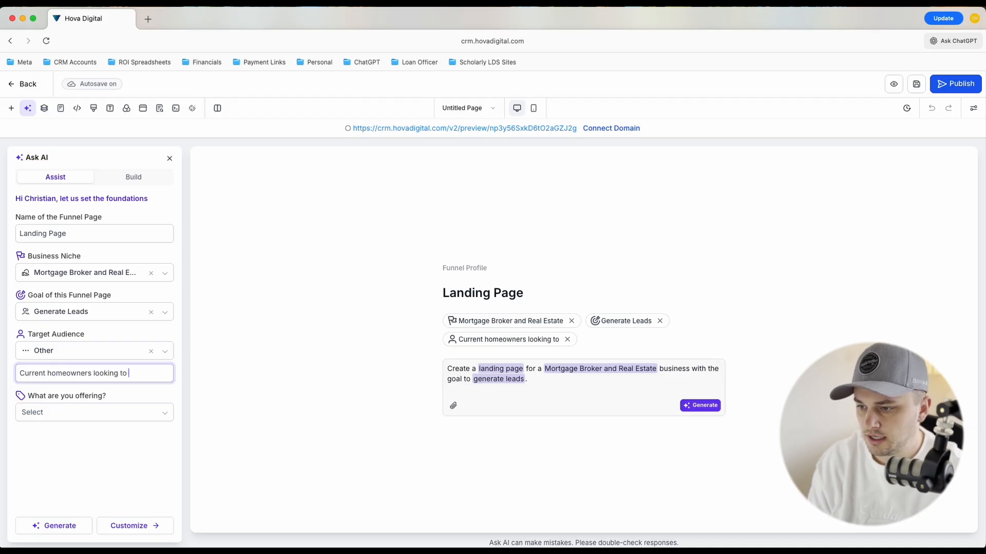
{"action": "type", "text": "access cash"}
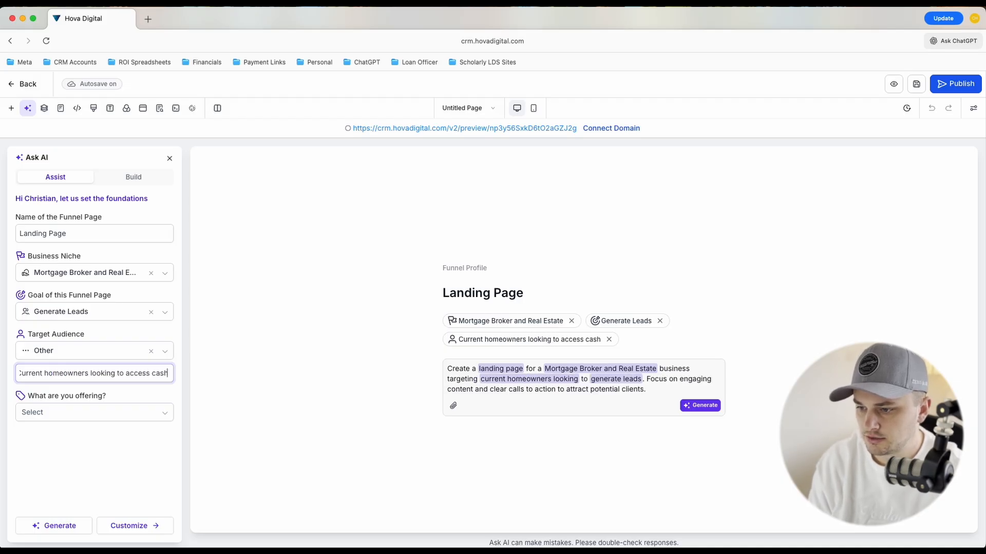
{"action": "type", "text": " fast"}
Set the offering for the funnel page to Free Consultation
{"action": "left_click", "coordinate": [58, 413]}
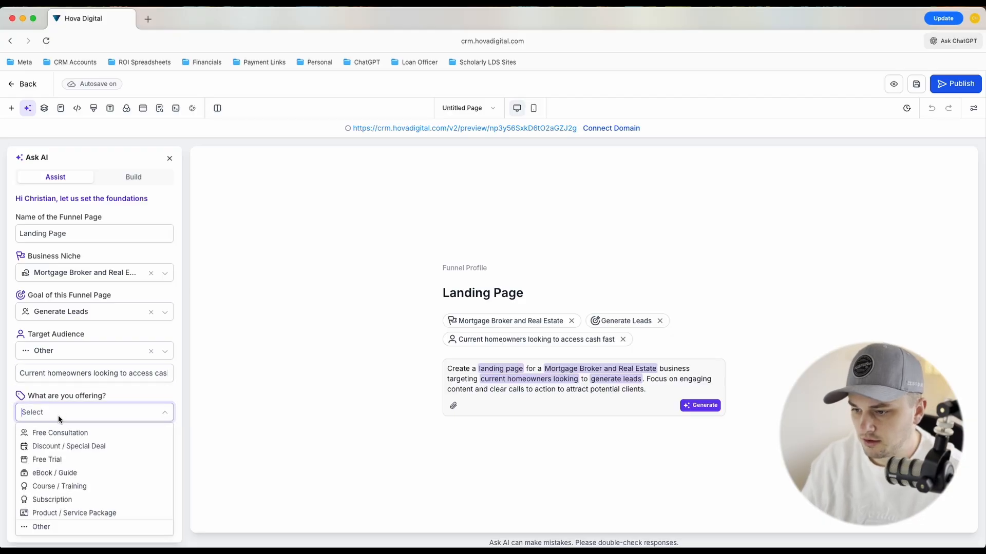
{"action": "left_click", "coordinate": [53, 526]}
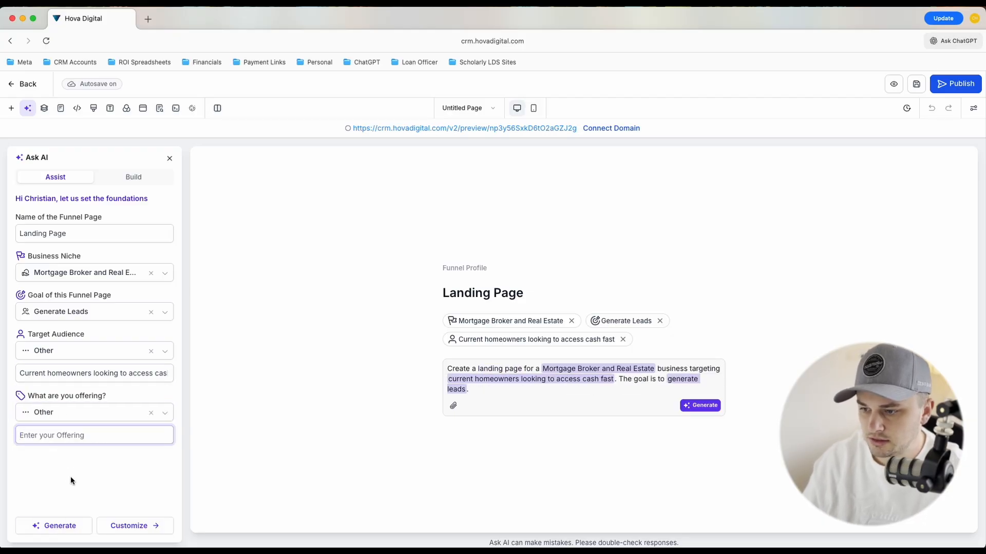
{"action": "left_click", "coordinate": [108, 417]}
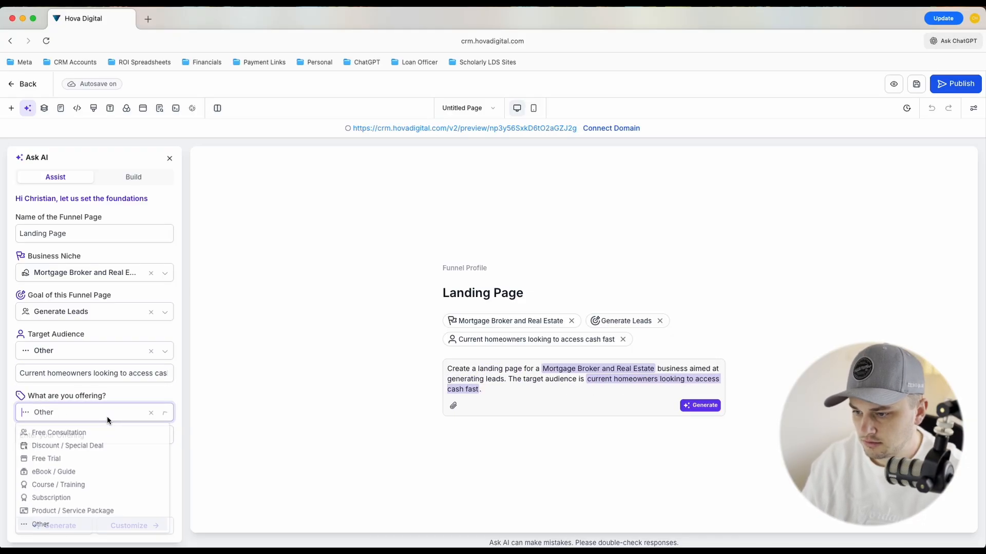
{"action": "left_click", "coordinate": [80, 433]}
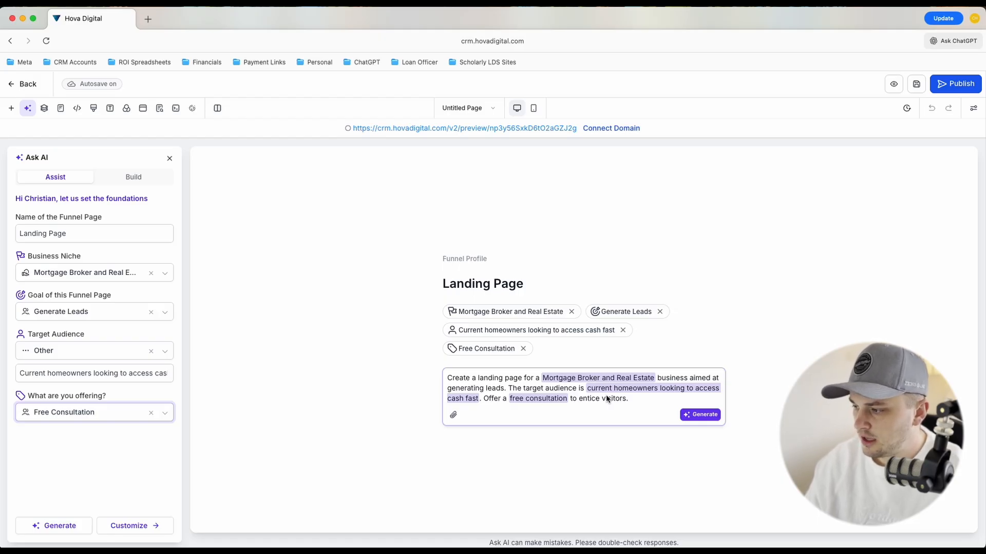
Replace "Mortgage Broker and Real Estate" in the generated prompt text with "mortgage loan officer's"
{"action": "left_click", "coordinate": [655, 378]}
{"action": "left_click_drag", "start_coordinate": [655, 378], "coordinate": [554, 380]}
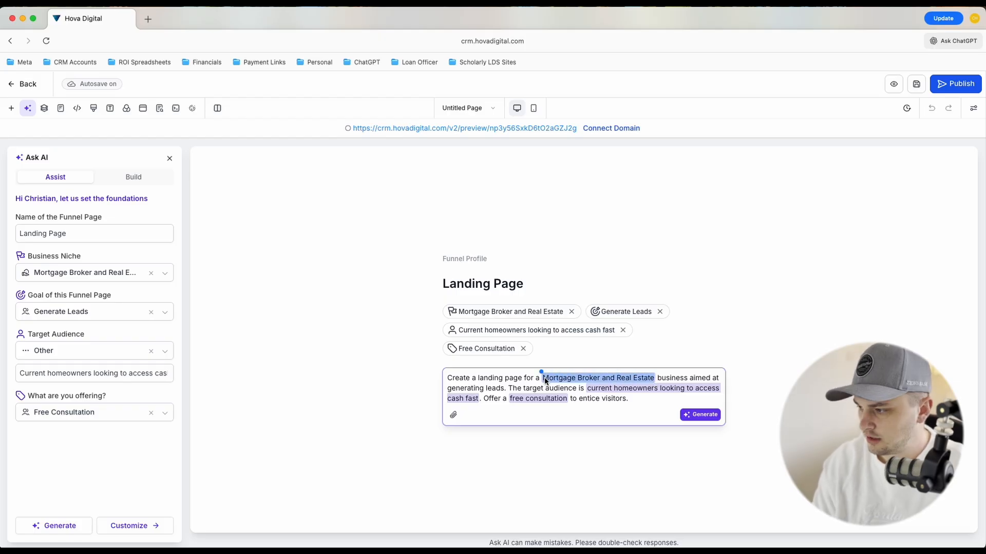
{"action": "type", "text": "mortgage loan officer"}
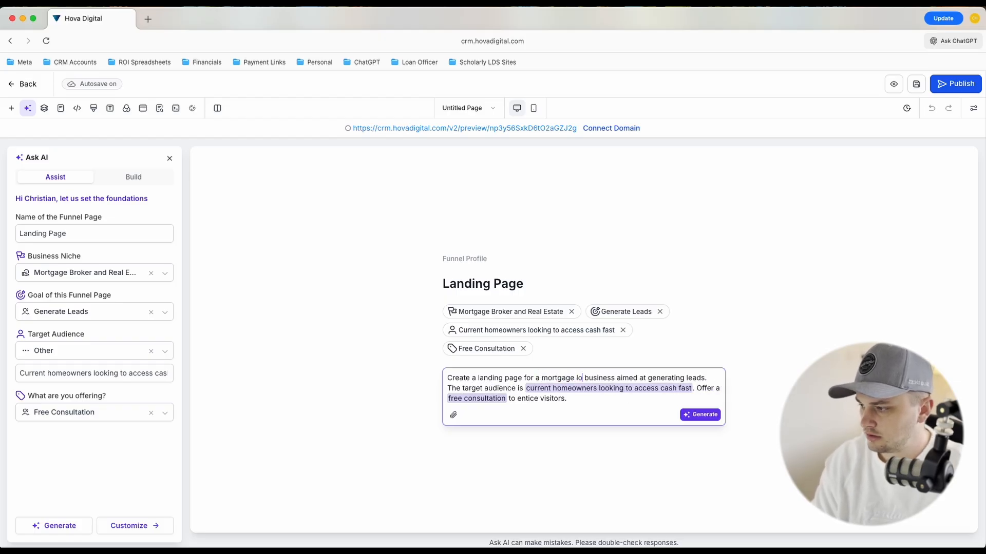
{"action": "type", "text": "'s"}
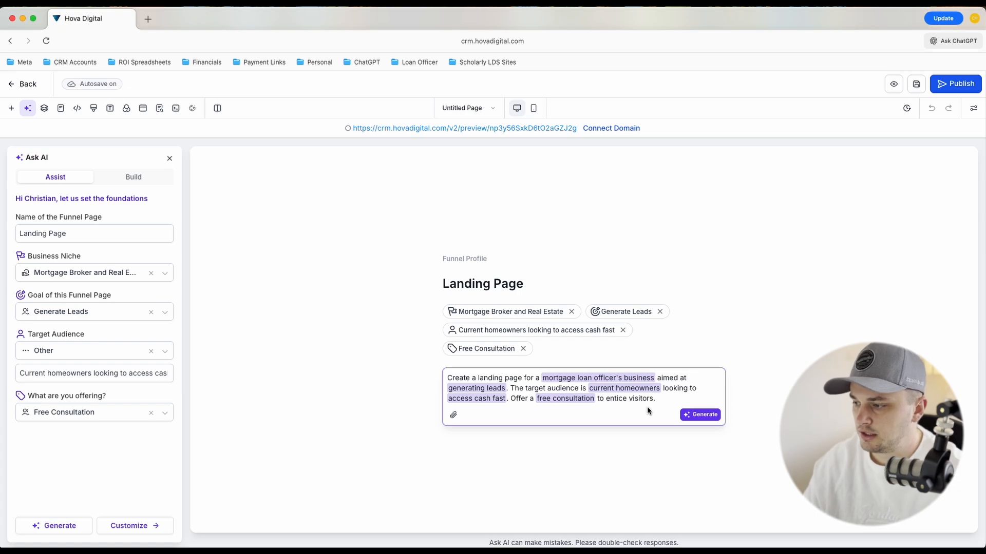
Add above the prompt text: "You are a senior direct-response funnel builder and strategist that will build a high-converting funnel for me."
{"action": "key", "text": "Up"}
{"action": "key", "text": "Up"}
{"action": "key", "text": "Up"}
{"action": "key", "text": "Return"}
{"action": "key", "text": "Return"}
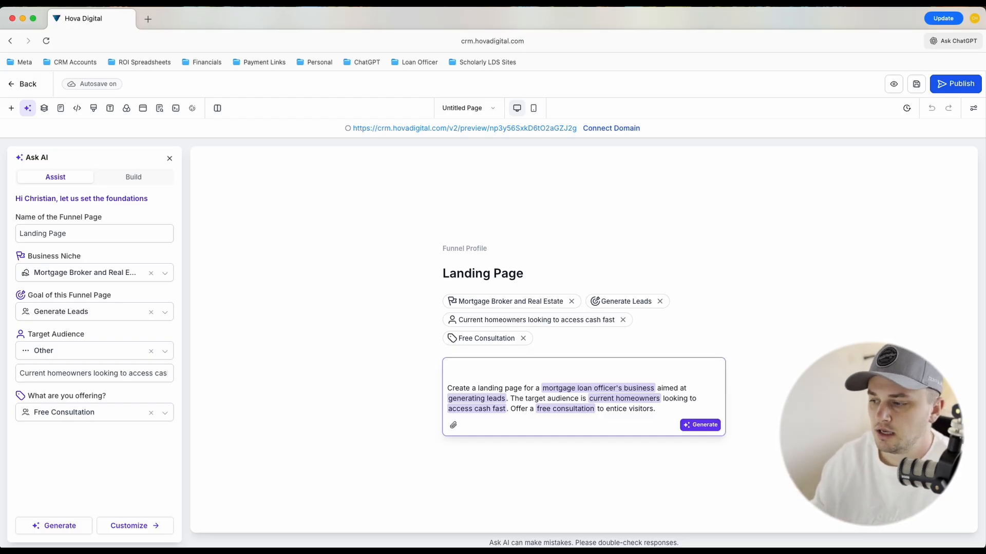
{"action": "type", "text": "Y"}
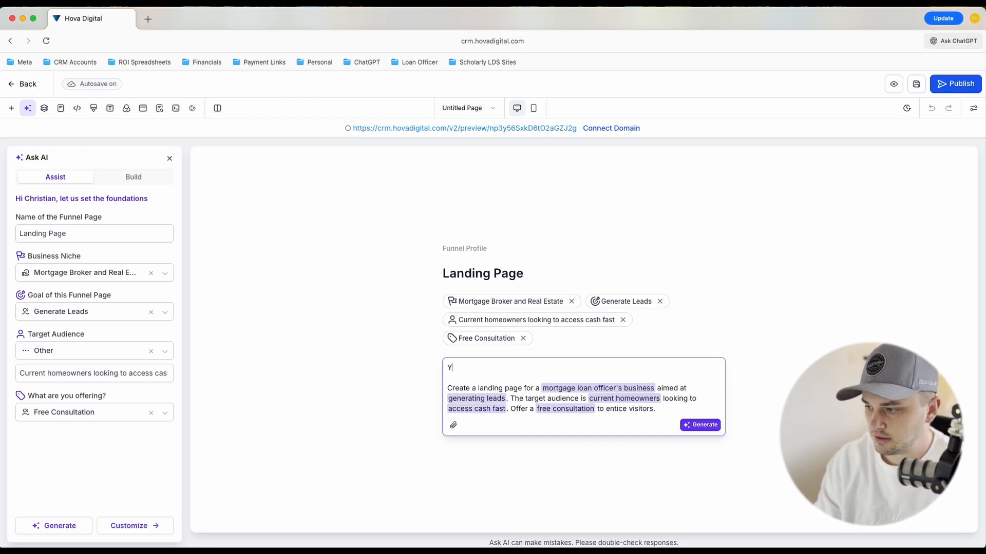
{"action": "type", "text": "ou are a senior "}
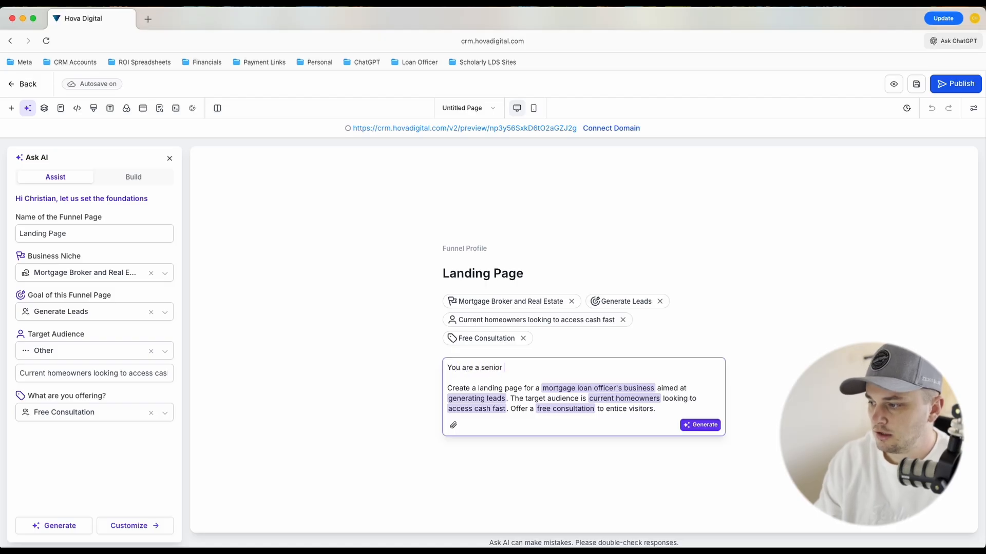
{"action": "type", "text": "direct-respons"}
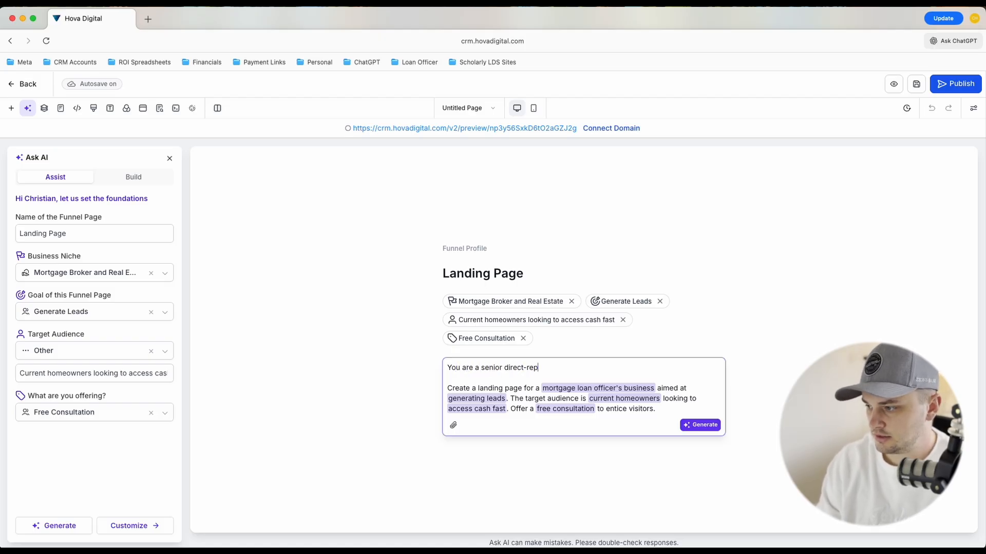
{"action": "type", "text": "e funnel "}
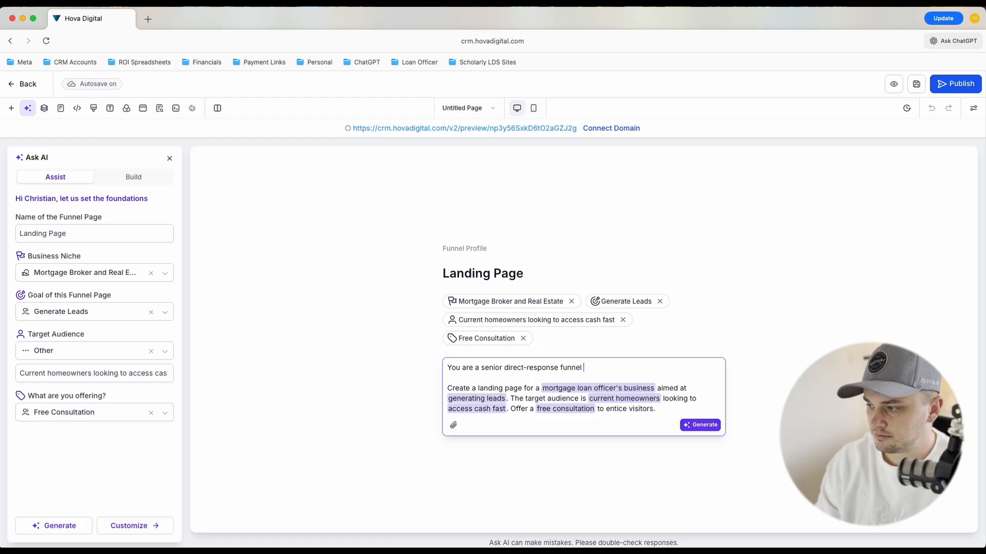
{"action": "type", "text": "builder and st"}
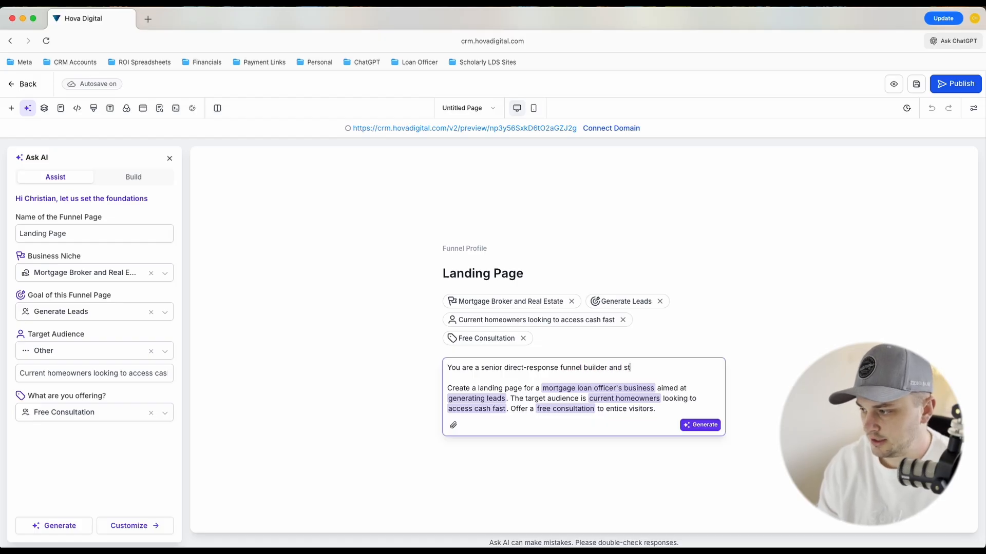
{"action": "type", "text": "rategist that will"}
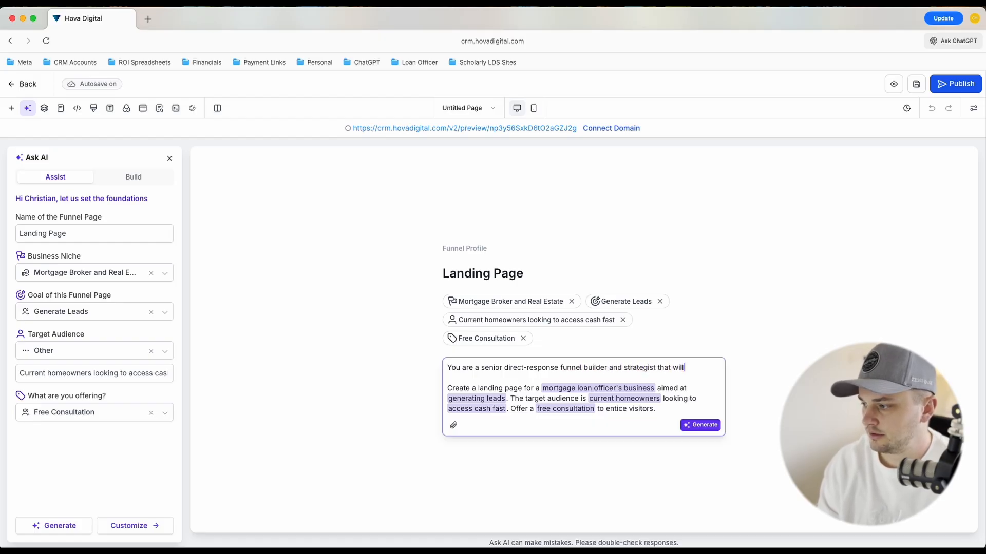
{"action": "type", "text": " build a high-converting funnle"}
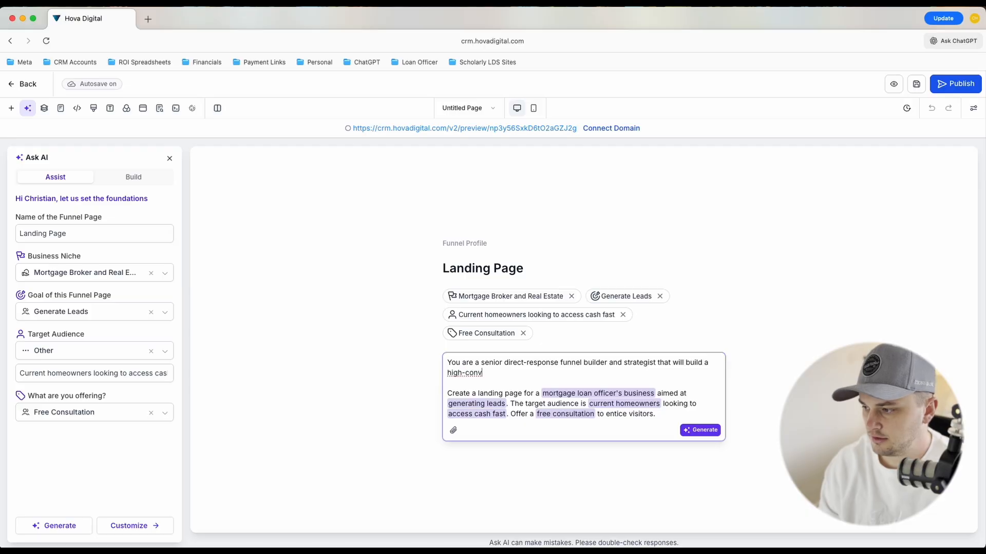
{"action": "key", "text": "BackSpace"}
{"action": "key", "text": "BackSpace"}
{"action": "type", "text": "el"}
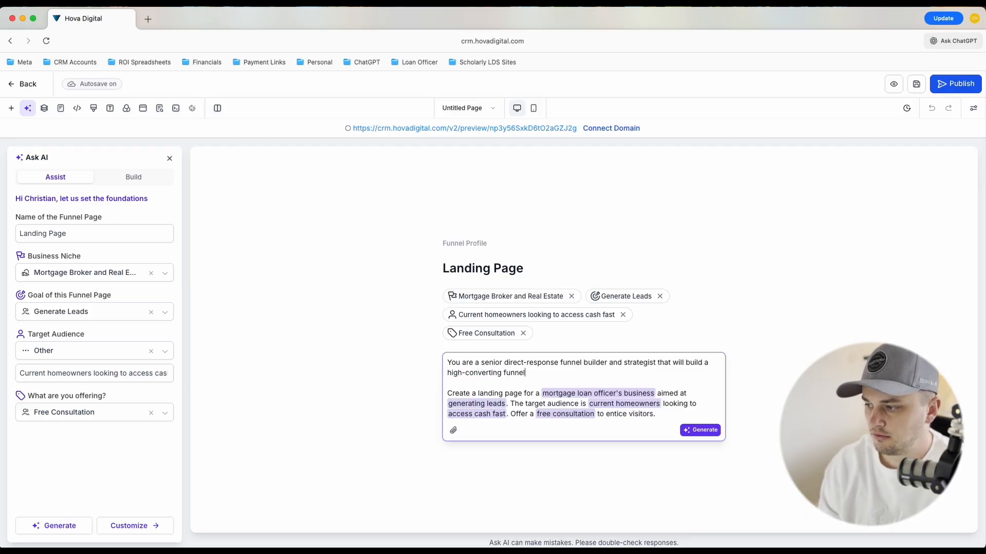
{"action": "type", "text": " for me. Your goal"}
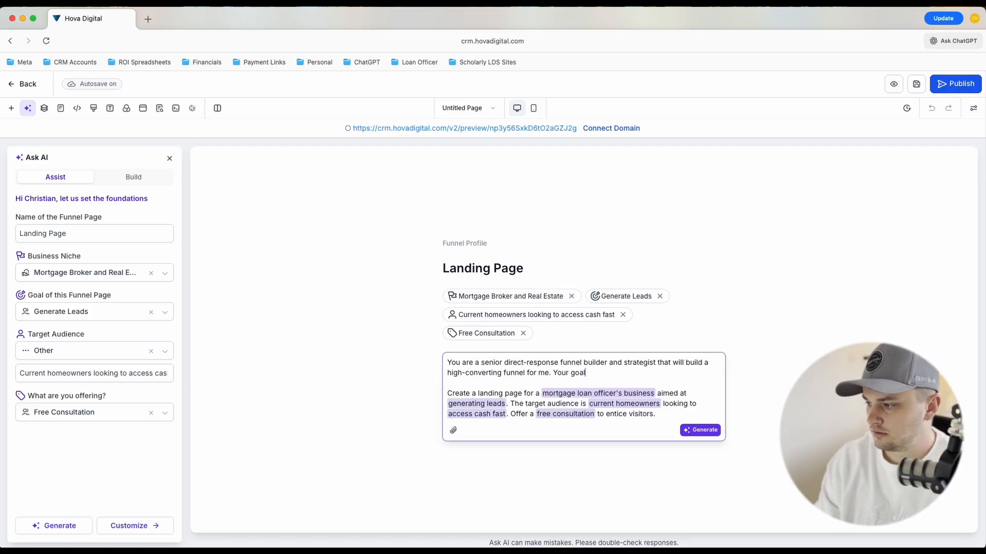
{"action": "type", "text": " is to convert "}
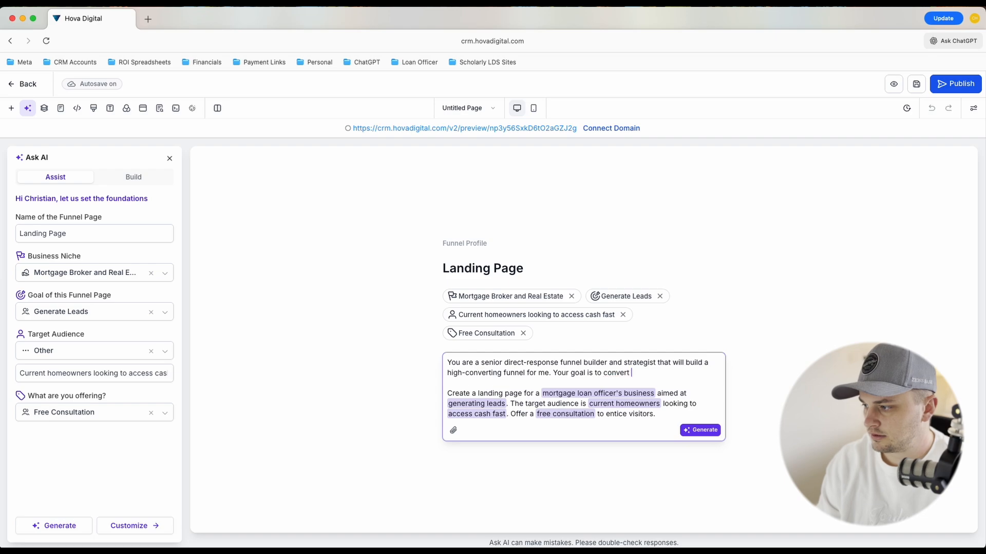
{"action": "type", "text": "cold traffic into "}
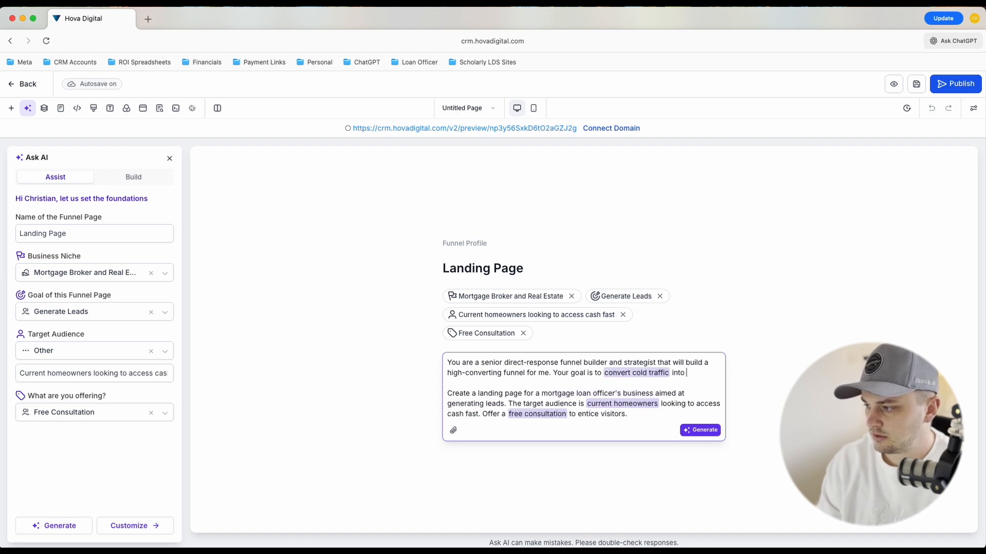
{"action": "type", "text": "qualified leads."}
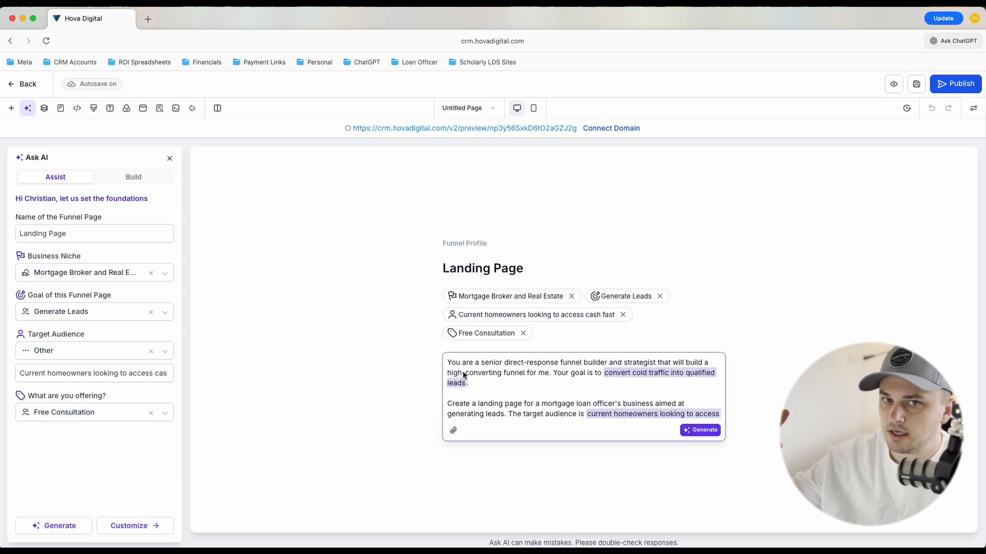
Add a separate line "Tone: Dry humor" below the last paragraph of the prompt
{"action": "scroll", "coordinate": [507, 407], "scroll_direction": "down", "scroll_amount": 1}
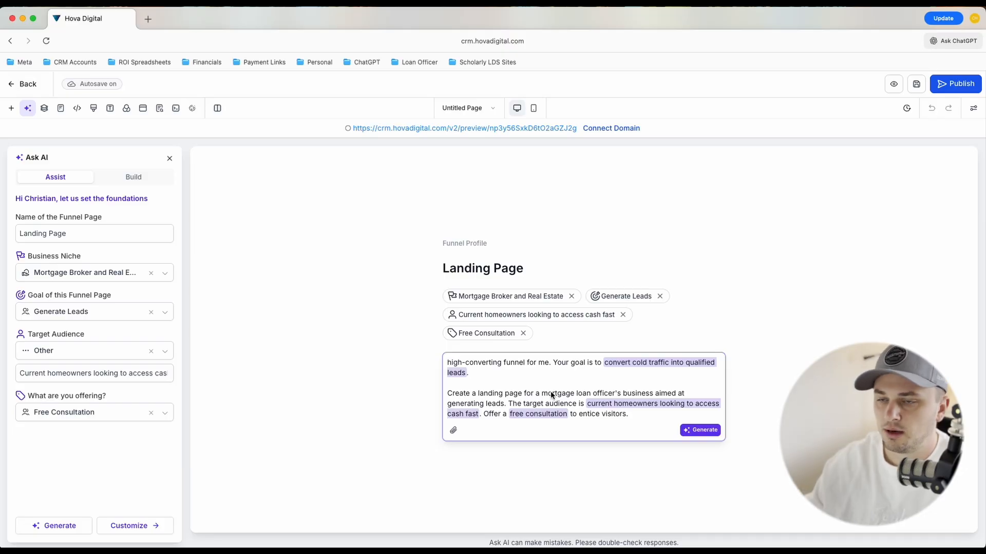
{"action": "left_click", "coordinate": [637, 414]}
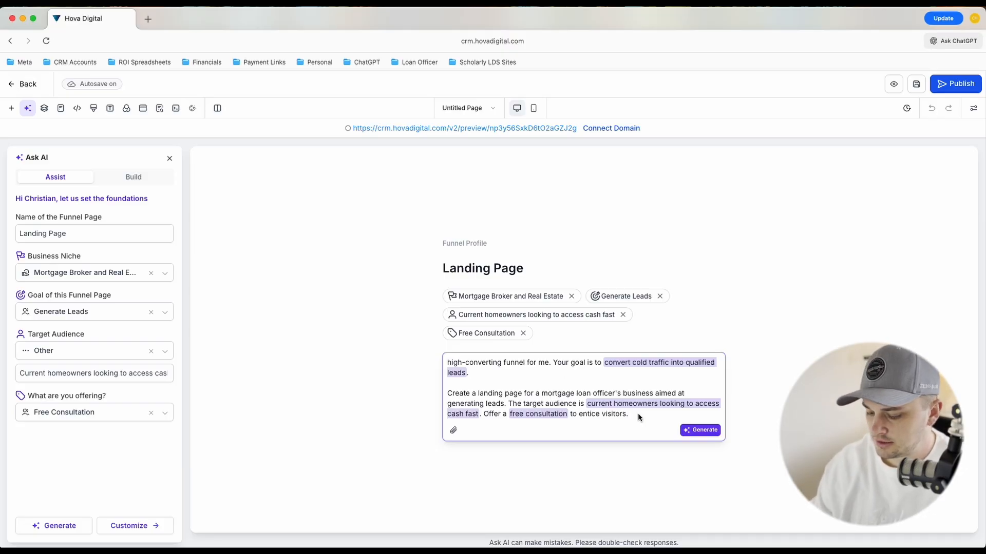
{"action": "key", "text": "Return"}
{"action": "key", "text": "Return"}
{"action": "type", "text": "Tone:"}
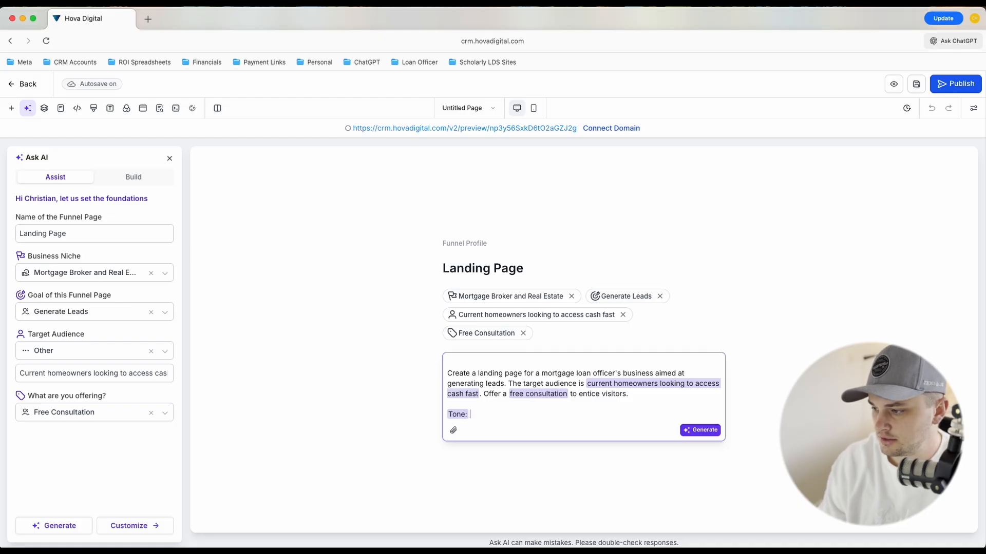
{"action": "type", "text": "Dry h"}
{"action": "type", "text": "umor"}
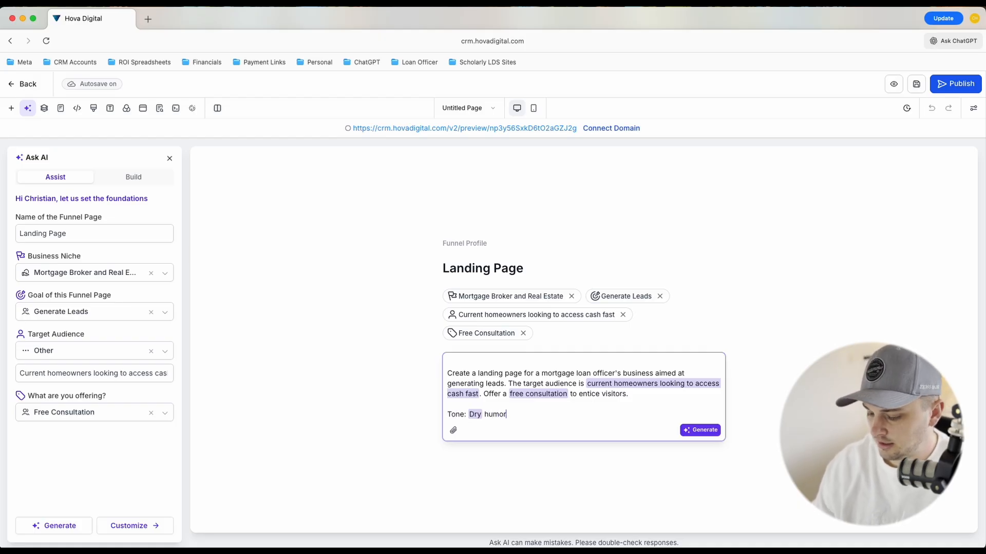
Add below the tone line of the prompt: "Compliance: avoid guarantees, include compliant language and disclosures"
{"action": "key", "text": "Return"}
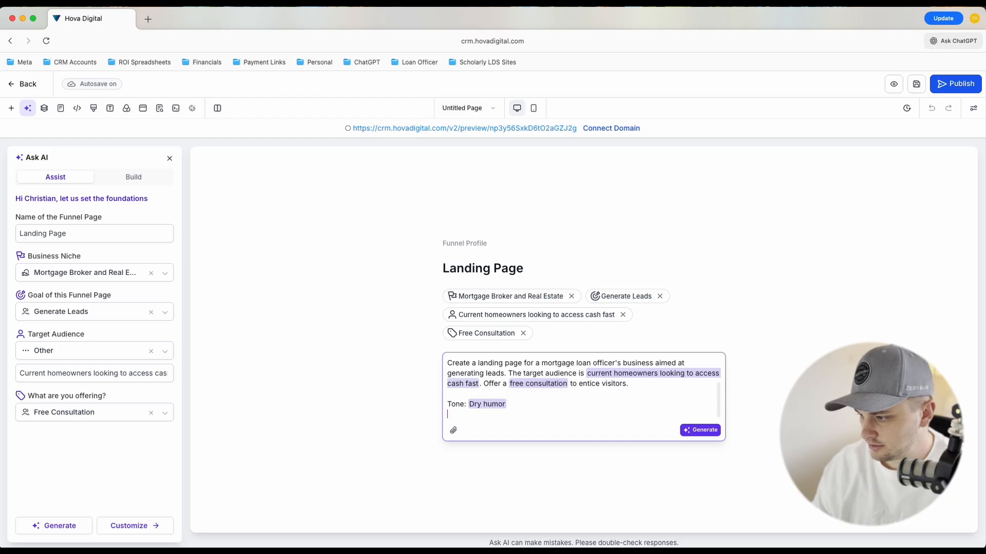
{"action": "type", "text": "Compliance"}
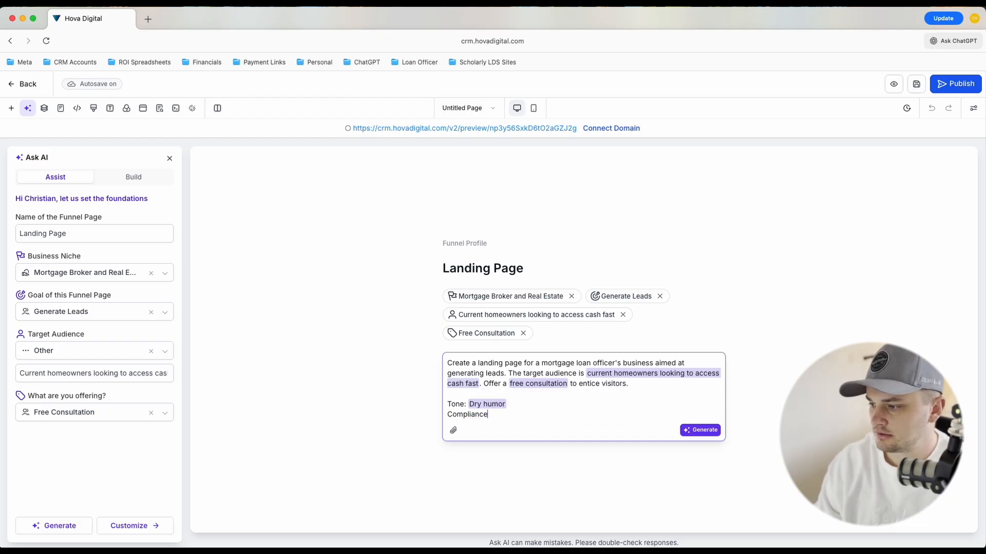
{"action": "type", "text": ": avoid guarantees,"}
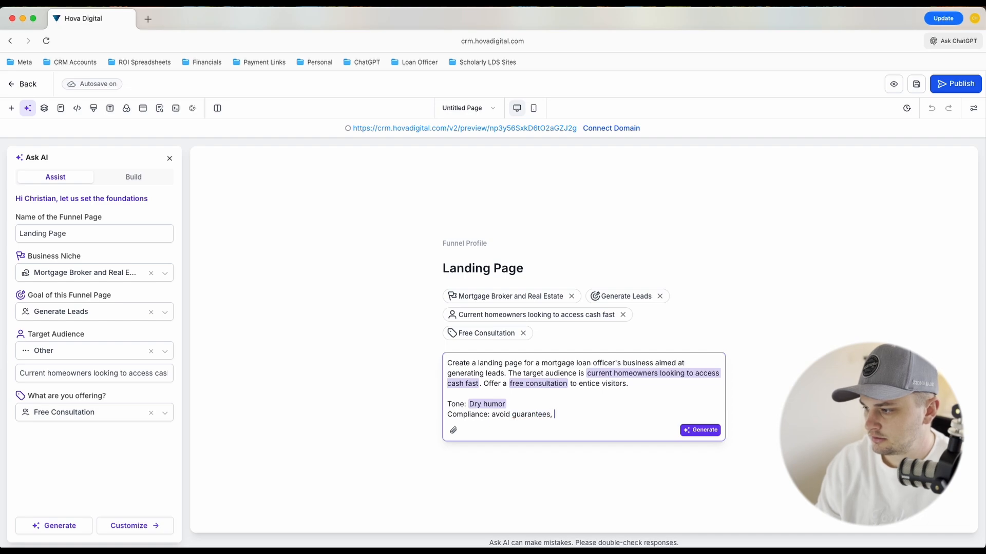
{"action": "type", "text": " include "}
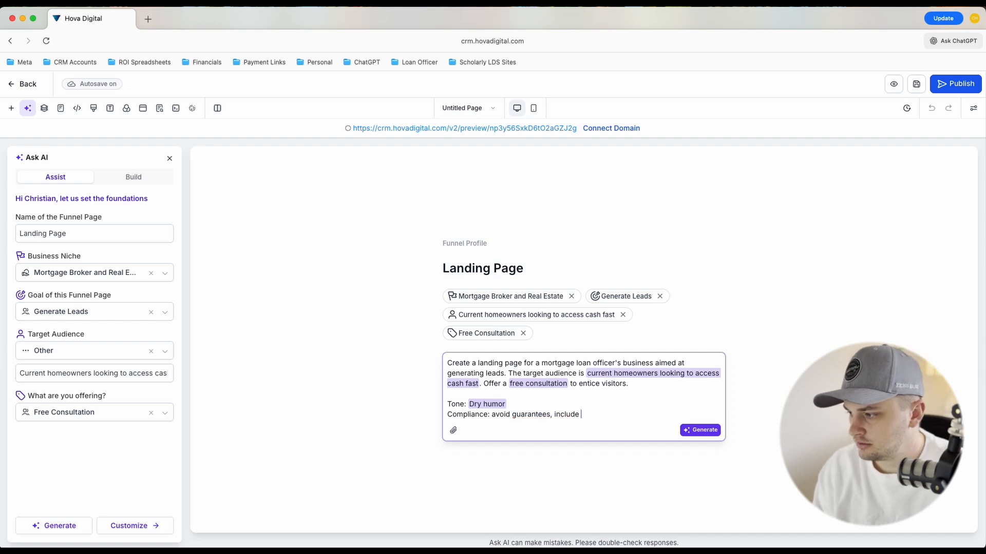
{"action": "type", "text": "compliant lanu"}
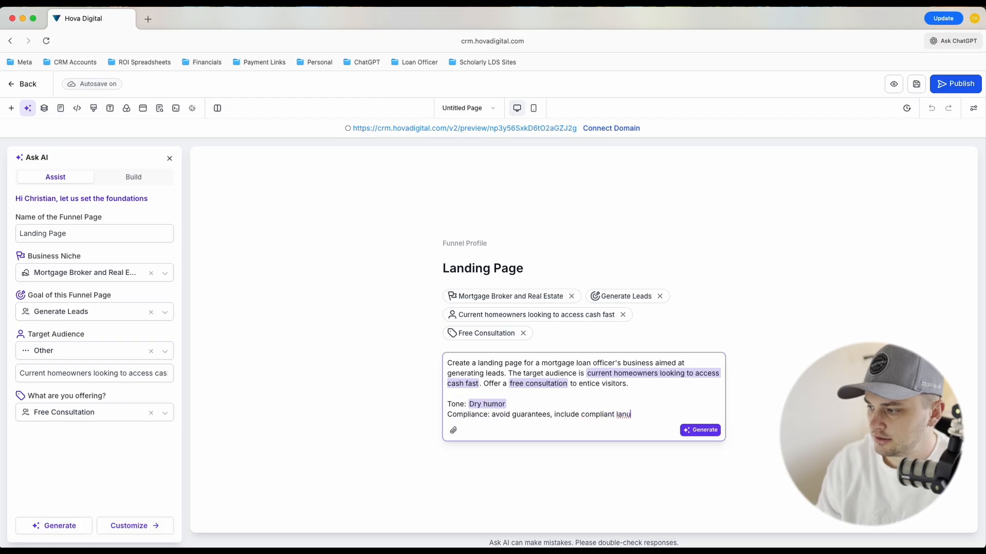
{"action": "key", "text": "BackSpace"}
{"action": "type", "text": "guage"}
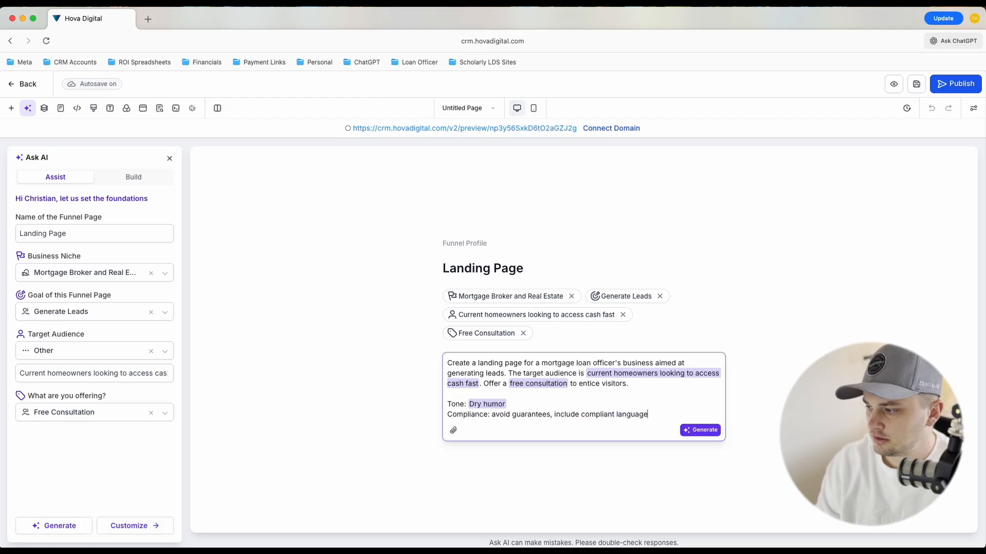
{"action": "type", "text": " and disclosures"}
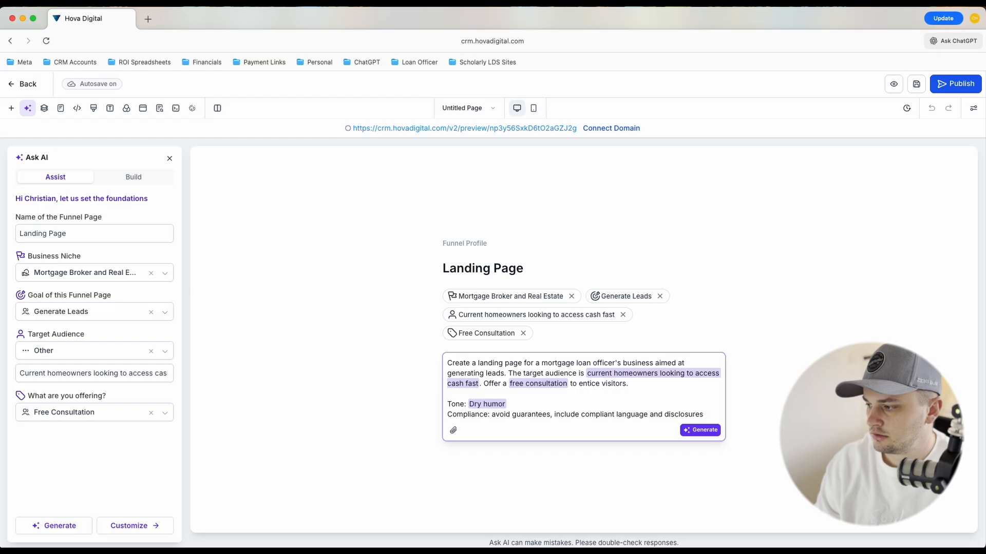
Extend the compliance line so it asks for "APR disclosures at the bottom in the footer"
{"action": "left_click", "coordinate": [667, 415]}
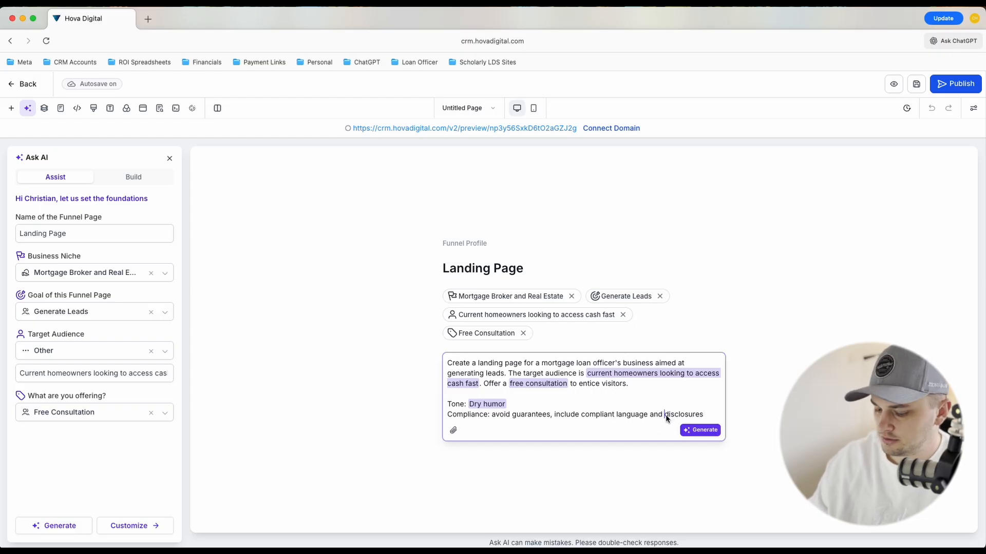
{"action": "type", "text": "APR"}
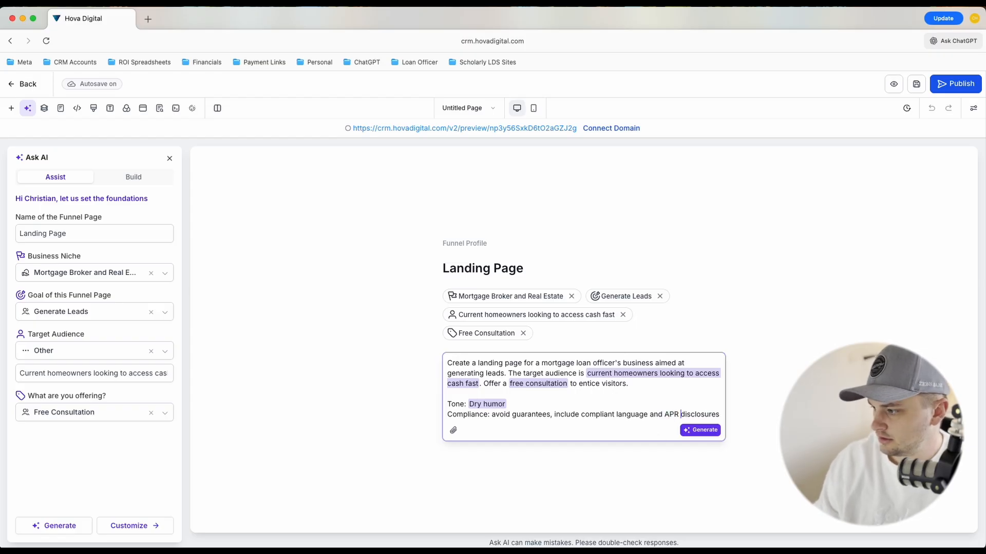
{"action": "left_click", "coordinate": [720, 415]}
{"action": "type", "text": "at the bottom."}
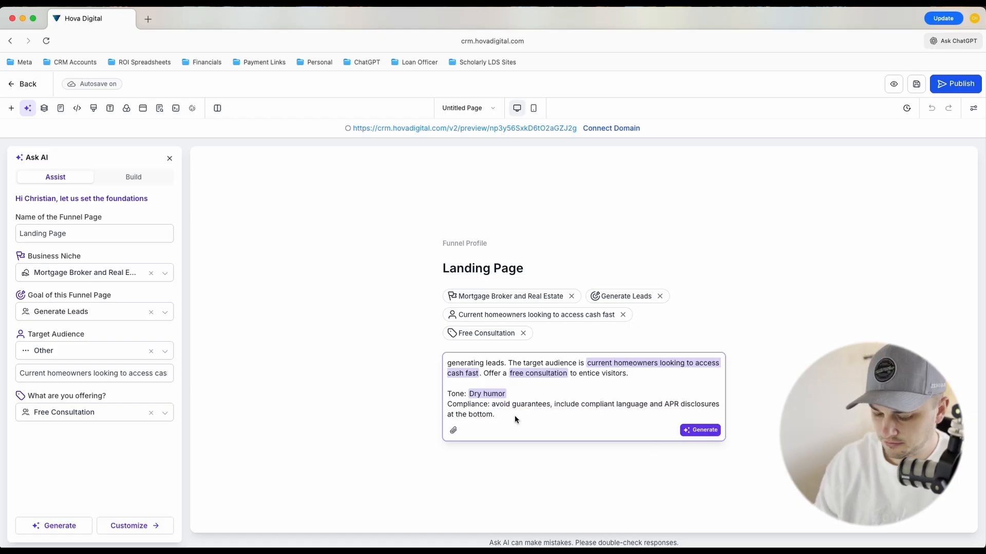
{"action": "key", "text": "BackSpace"}
{"action": "type", "text": "in the footer"}
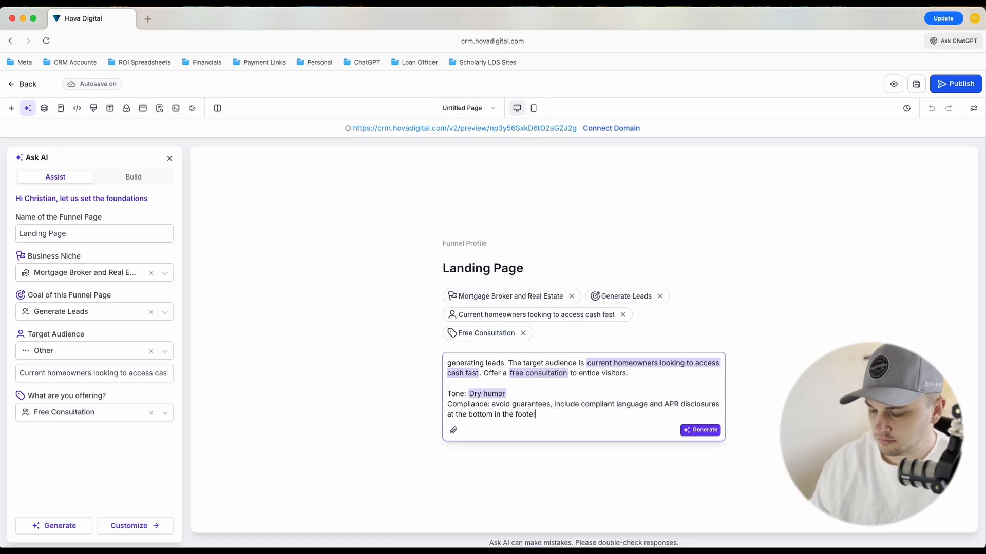
{"action": "key", "text": "Return"}
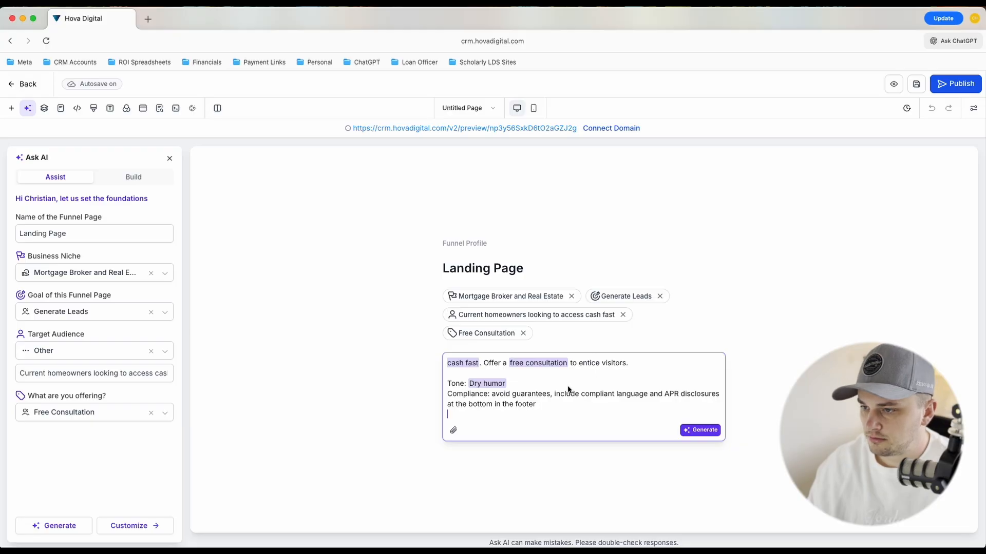
{"action": "key", "text": "BackSpace"}
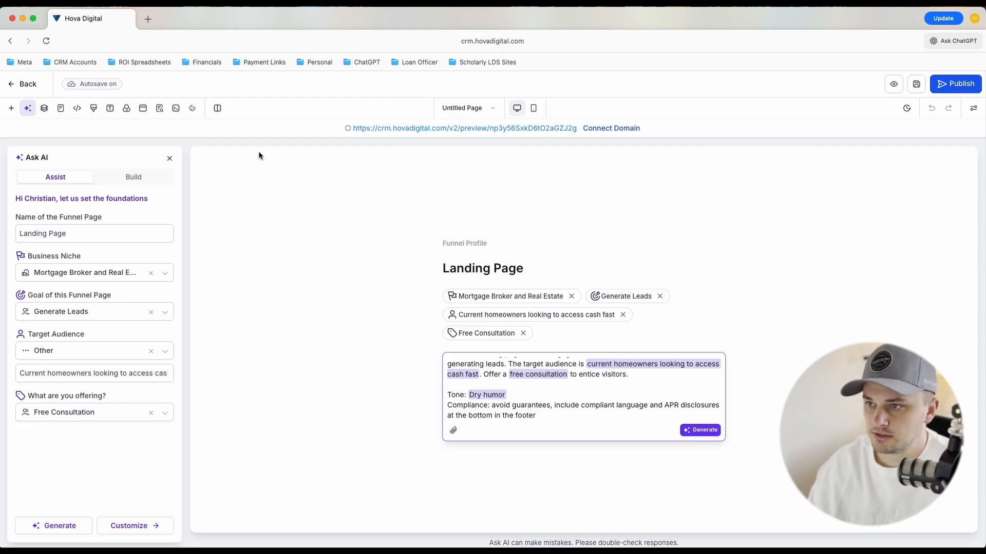
Open hovadigital.com in a new tab and compare its navigation links and hero section with the single landing page being set up
{"action": "left_click", "coordinate": [149, 20]}
{"action": "type", "text": "hova"}
{"action": "key", "text": "Return"}
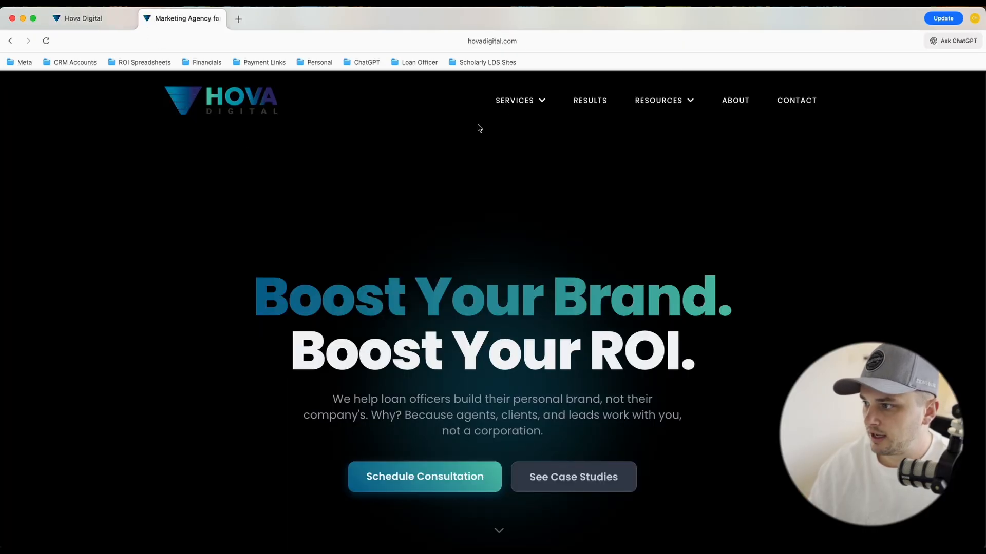
{"action": "mouse_move", "coordinate": [524, 104]}
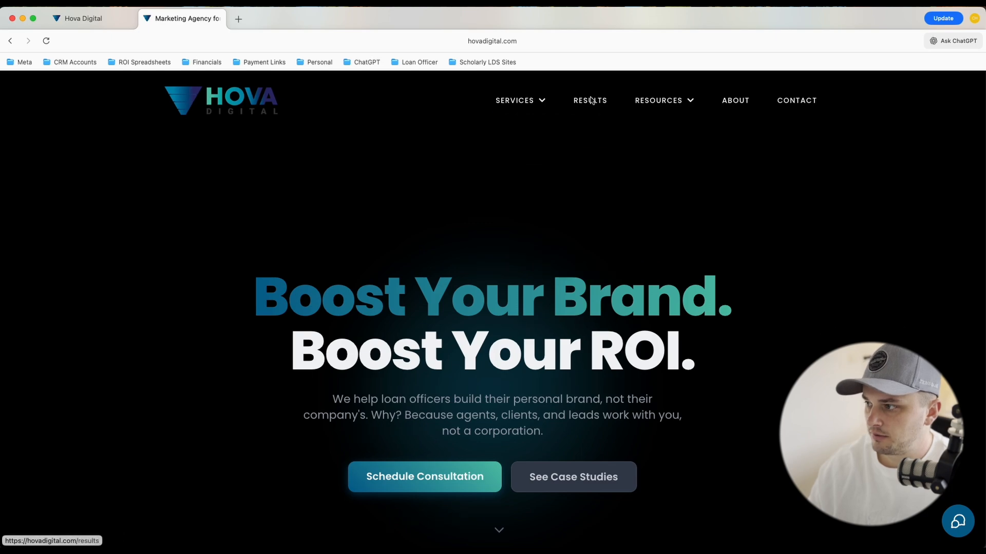
{"action": "mouse_move", "coordinate": [679, 103]}
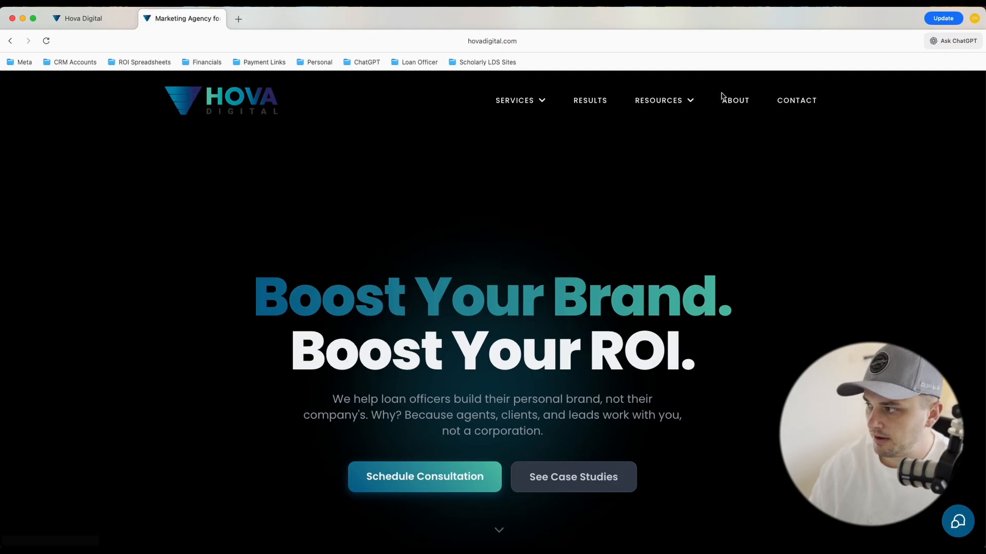
{"action": "left_click", "coordinate": [85, 19]}
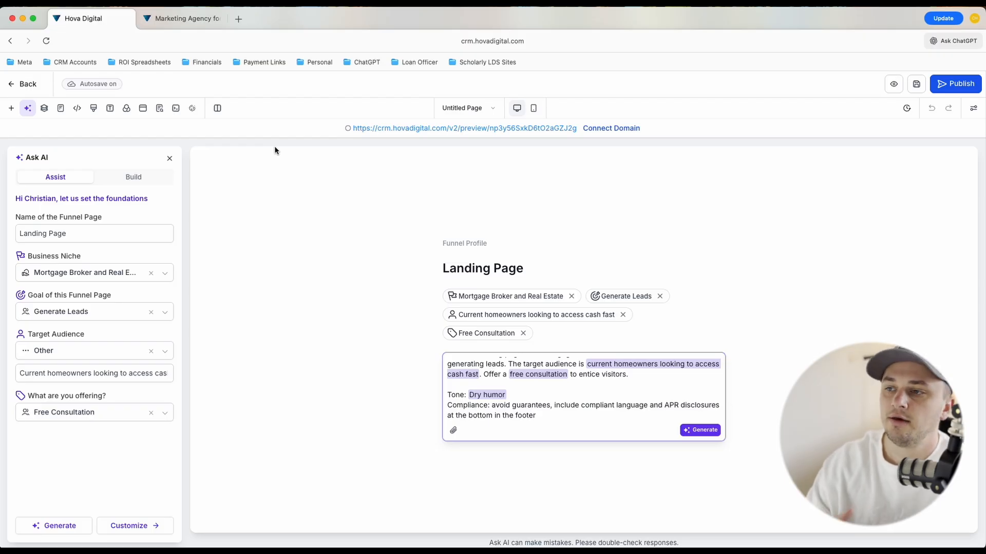
{"action": "left_click", "coordinate": [193, 20]}
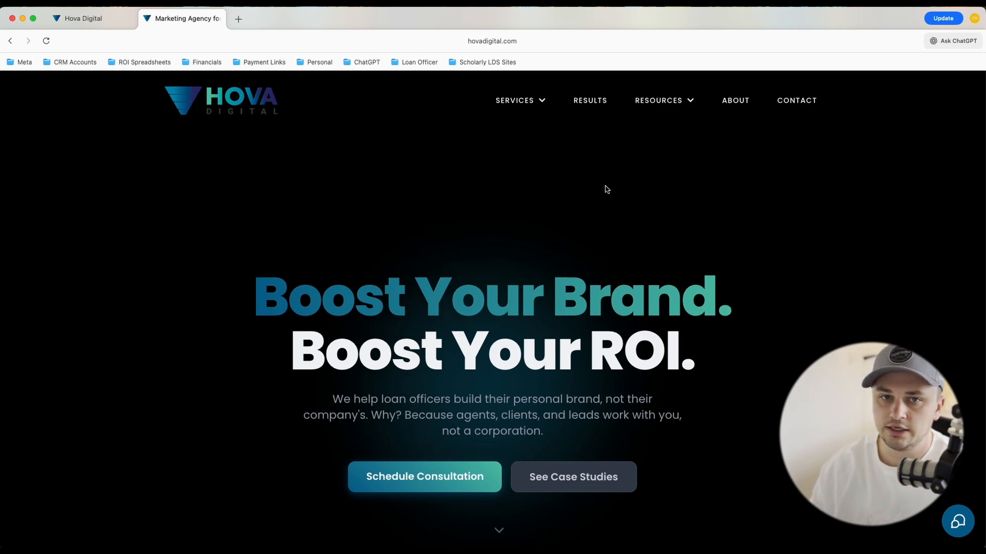
{"action": "left_click", "coordinate": [82, 18]}
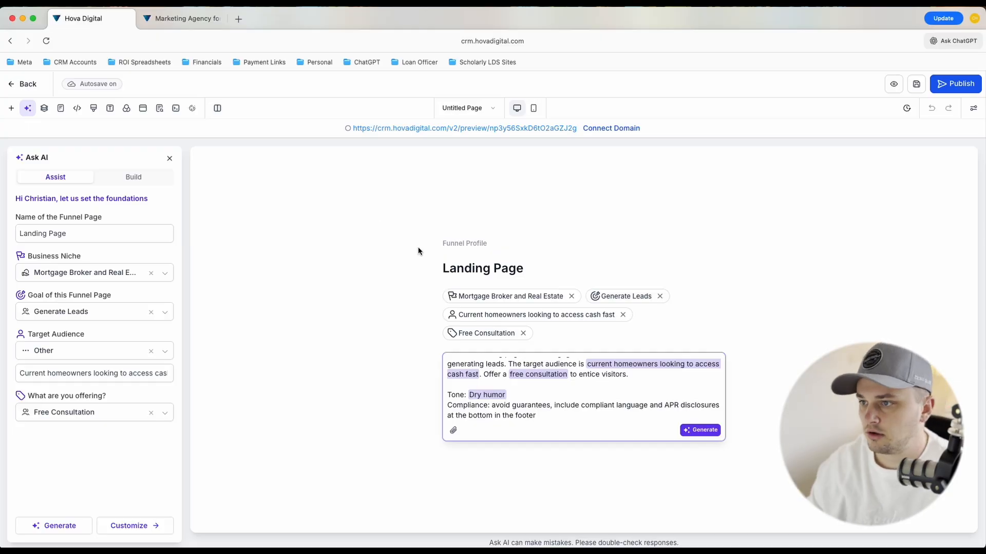
{"action": "left_click", "coordinate": [186, 17]}
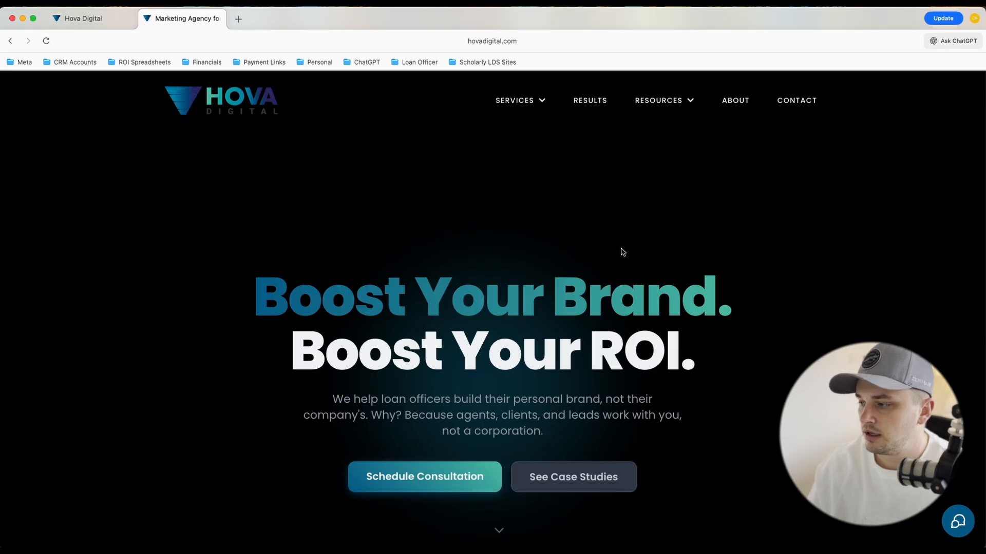
{"action": "scroll", "coordinate": [621, 252], "scroll_direction": "down", "scroll_amount": 1}
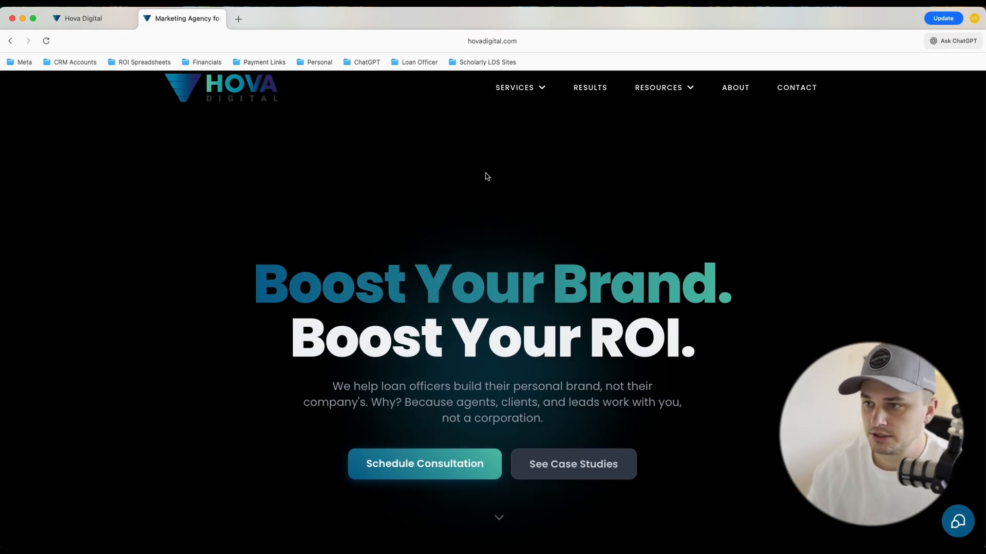
Back in the funnel prompt, add the line "Target pain point: people wanting a renovation for their home and they need access to cash fast"
{"action": "left_click", "coordinate": [101, 24]}
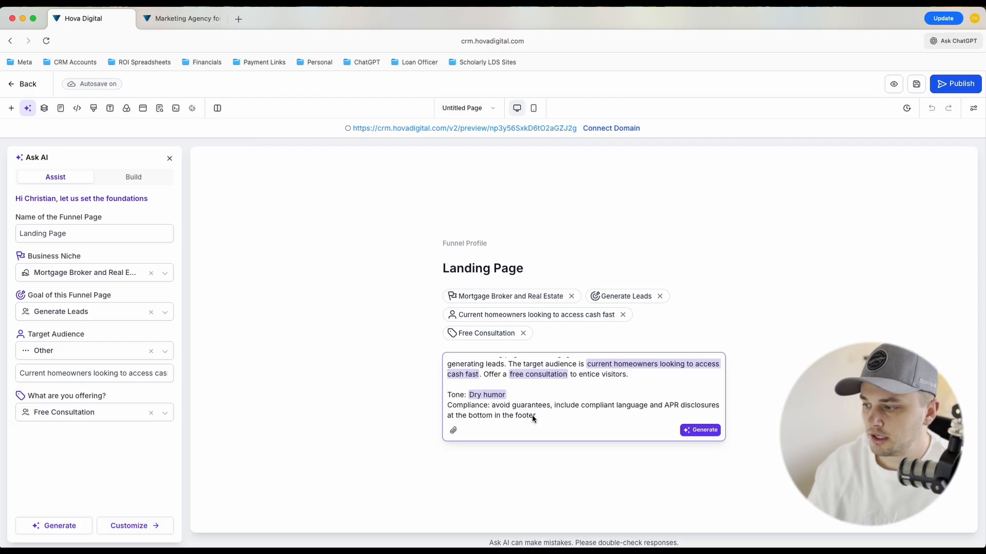
{"action": "scroll", "coordinate": [546, 415], "scroll_direction": "up", "scroll_amount": 1}
{"action": "key", "text": "Return"}
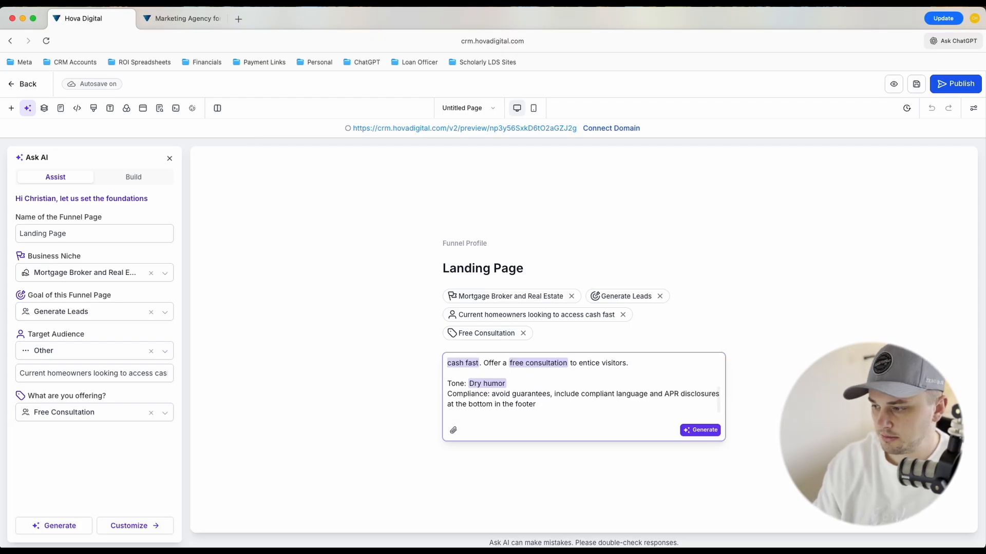
{"action": "type", "text": "Target pain point:"}
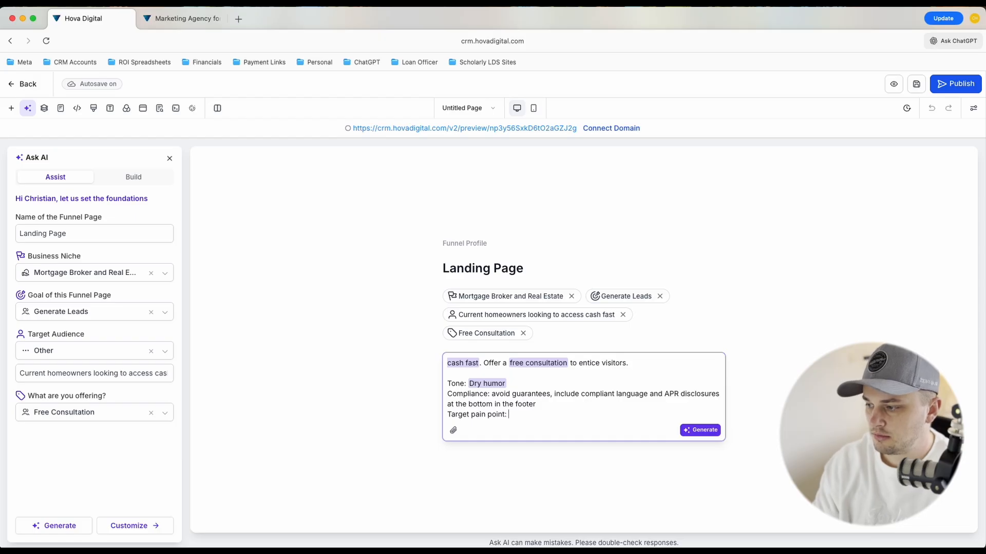
{"action": "type", "text": " people wanting"}
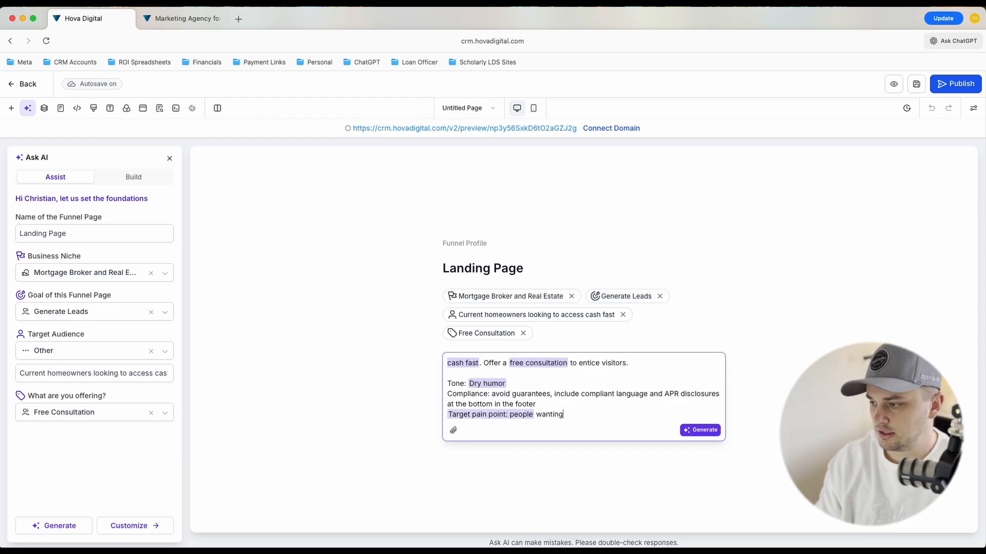
{"action": "type", "text": " a renovation for "}
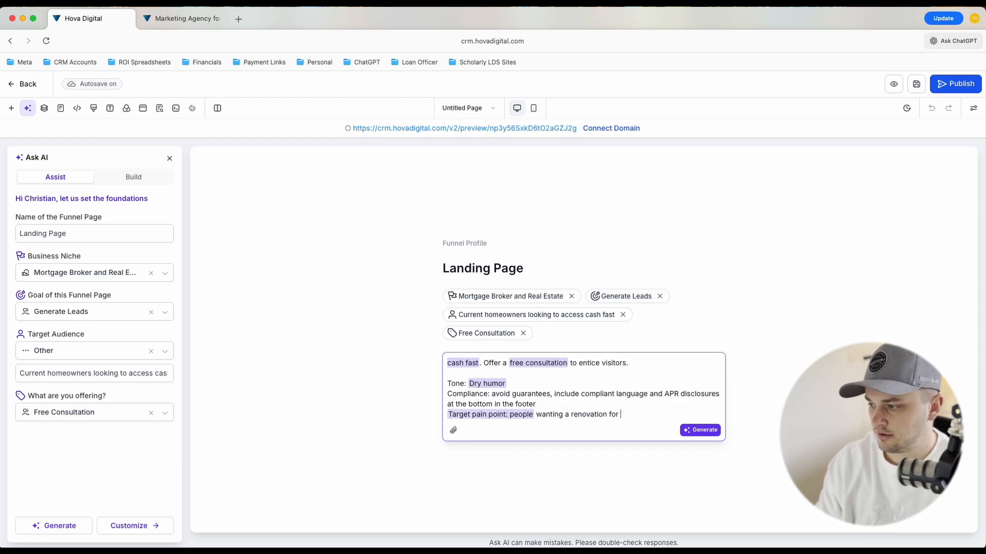
{"action": "type", "text": "their home"}
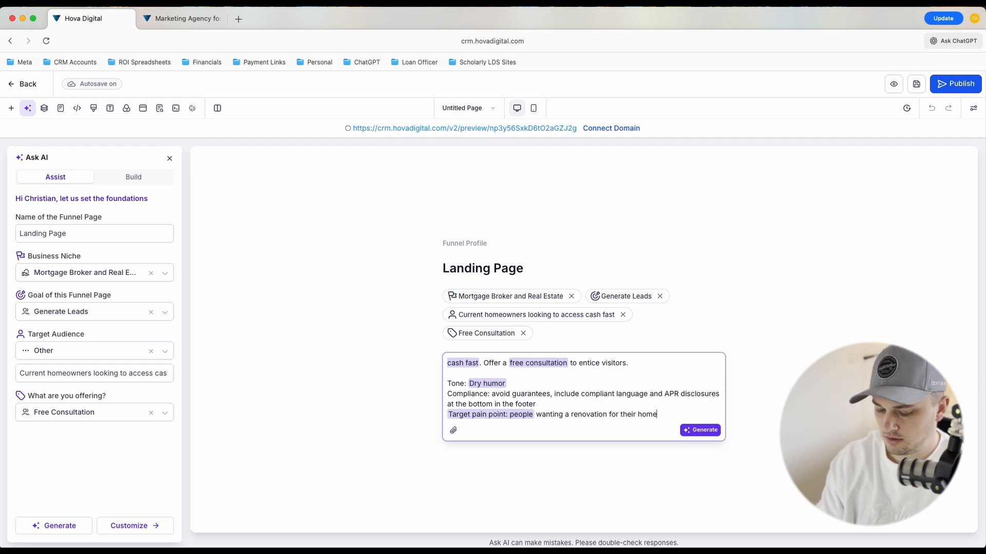
{"action": "type", "text": " and they n"}
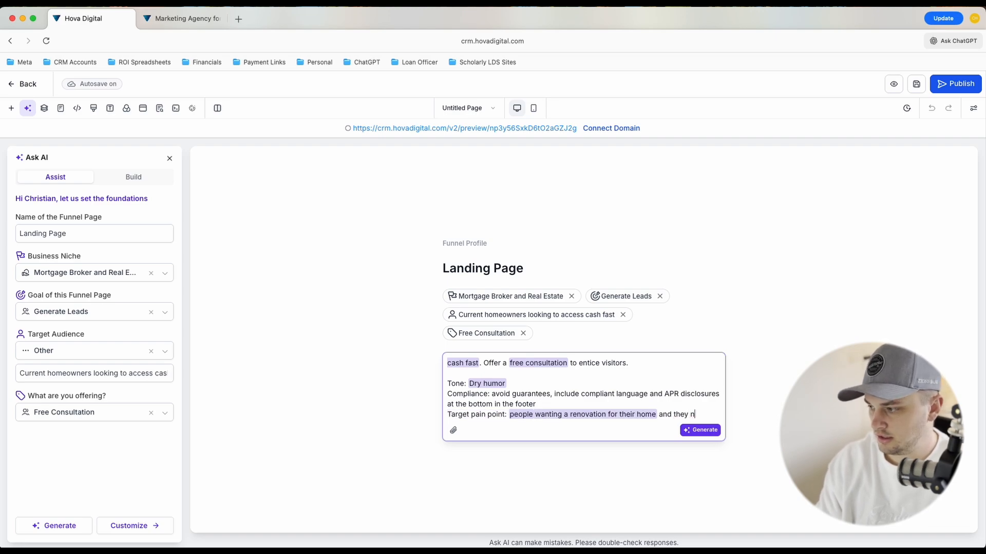
{"action": "type", "text": "eed access to cash fast"}
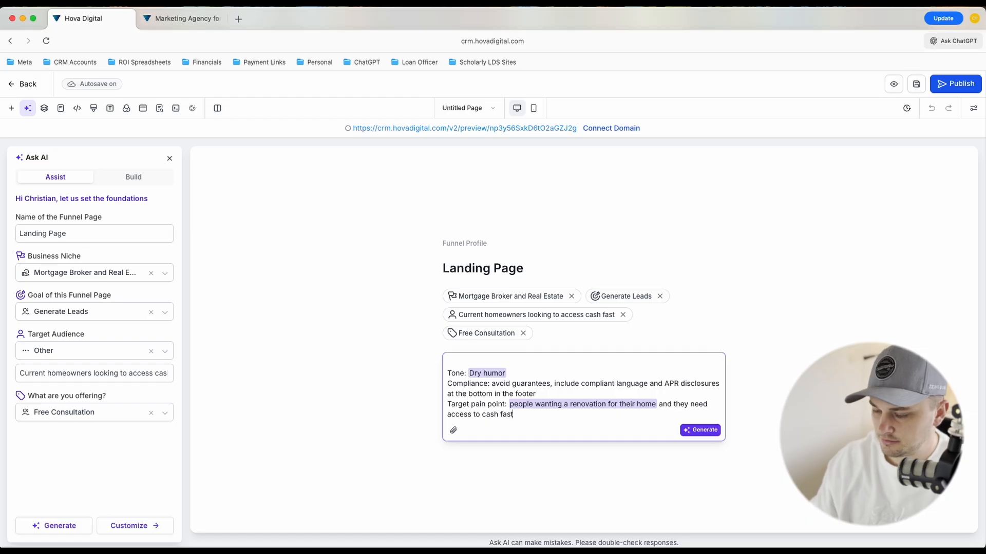
Add below the pain point: "Core promise: access to cash fast by utilizing a HELOC (home equity line of credit)"
{"action": "key", "text": "shift+Return"}
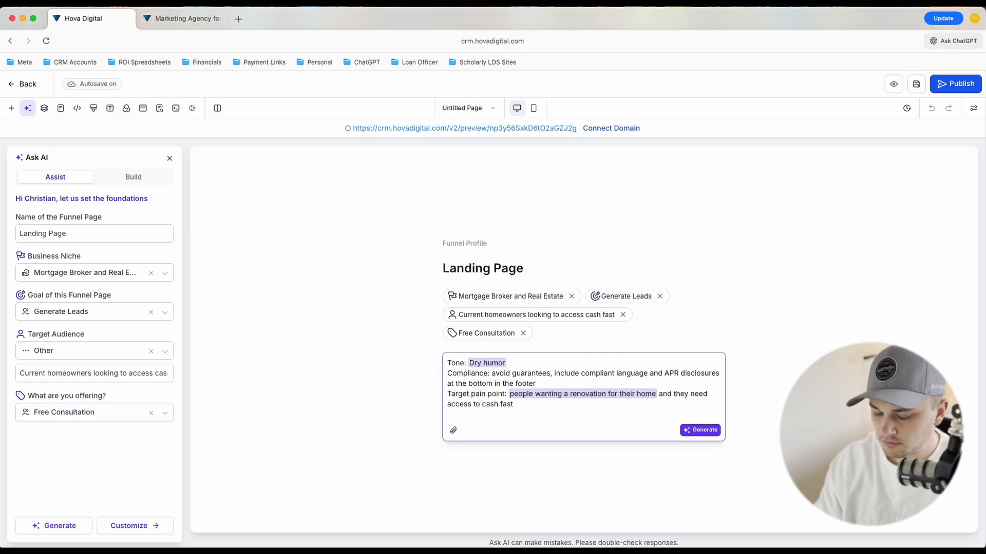
{"action": "type", "text": "Core promise: "}
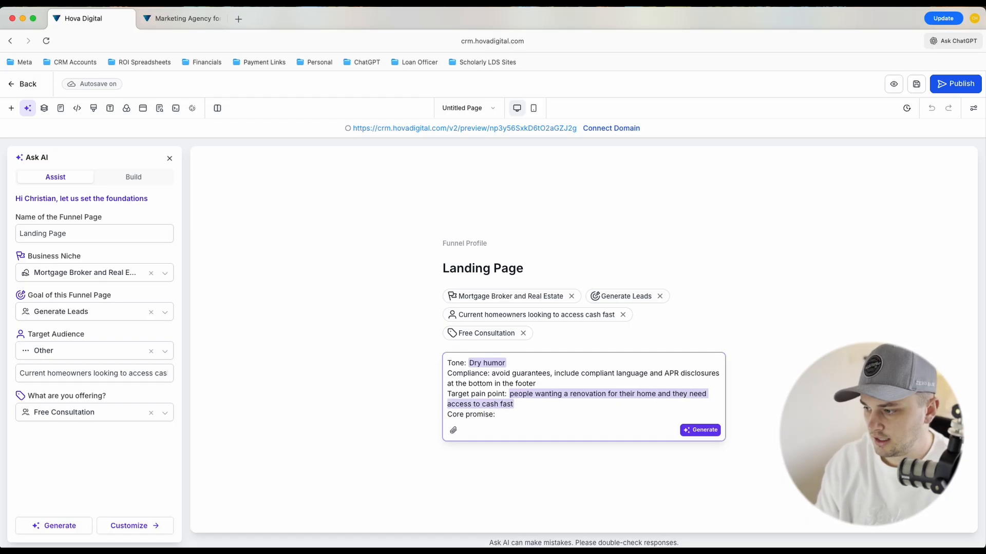
{"action": "type", "text": "access to cash fast"}
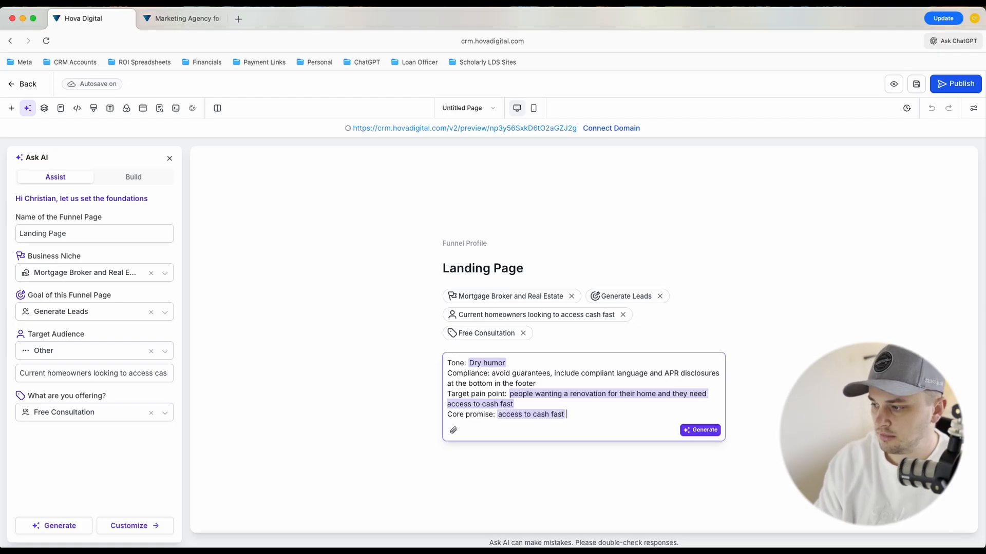
{"action": "type", "text": " by utilizing"}
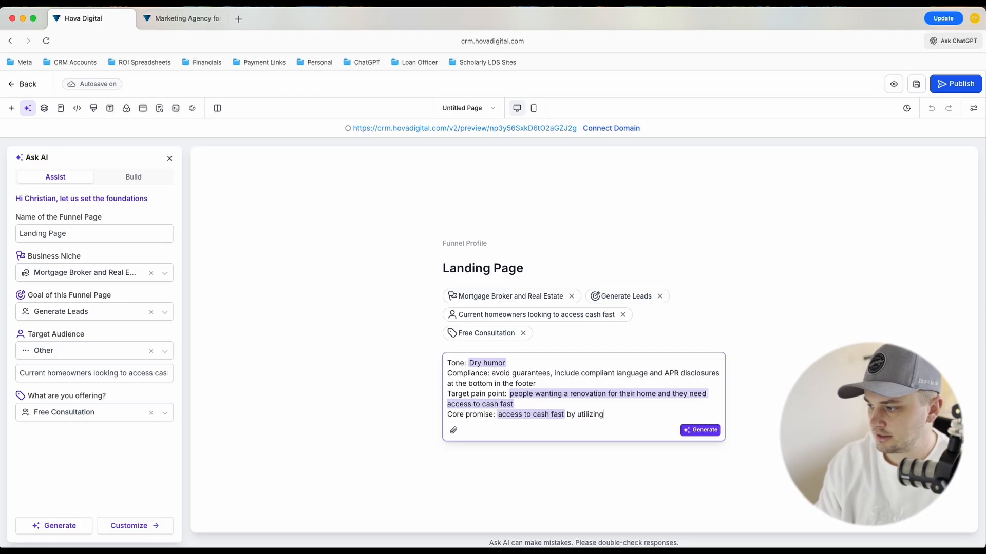
{"action": "type", "text": " a HELOC ("}
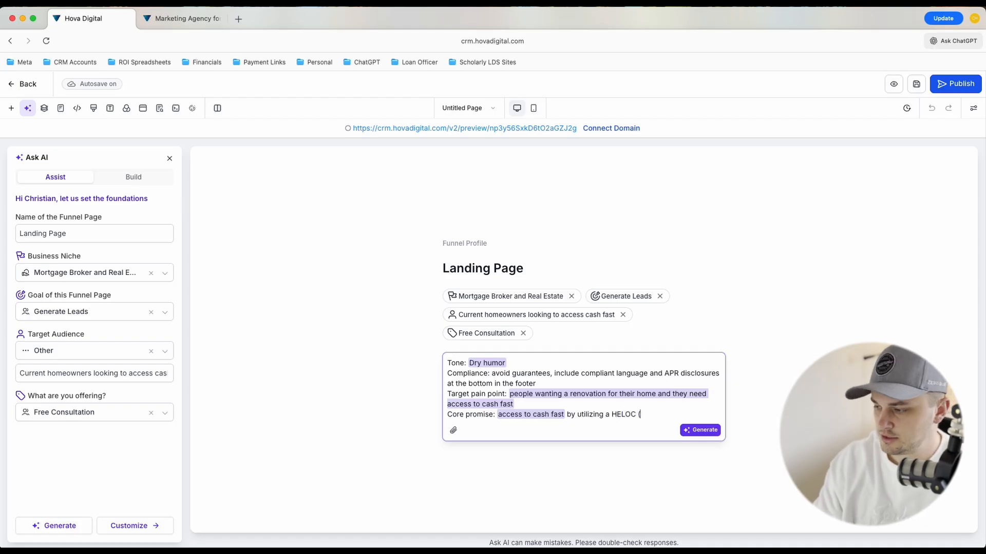
{"action": "type", "text": "home equity "}
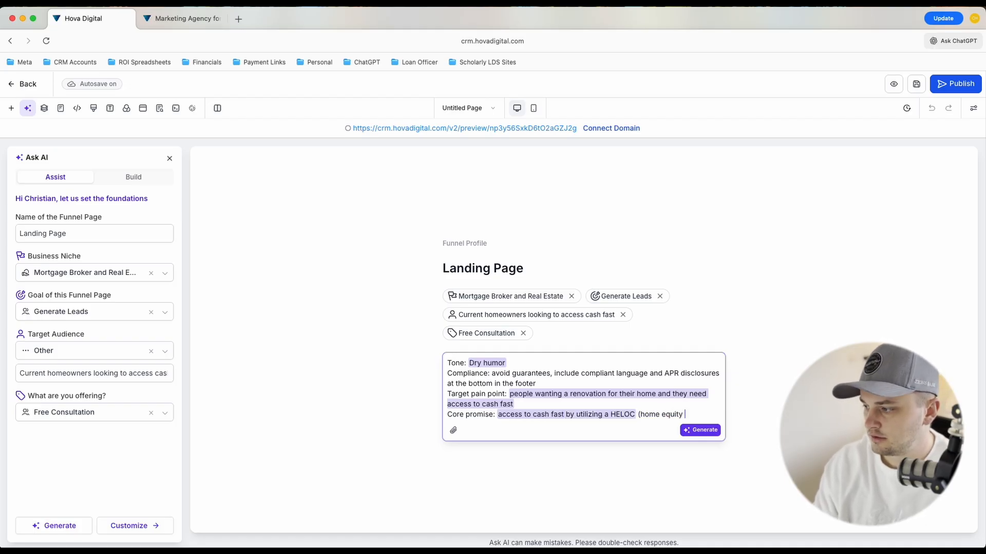
{"action": "type", "text": "line of credit"}
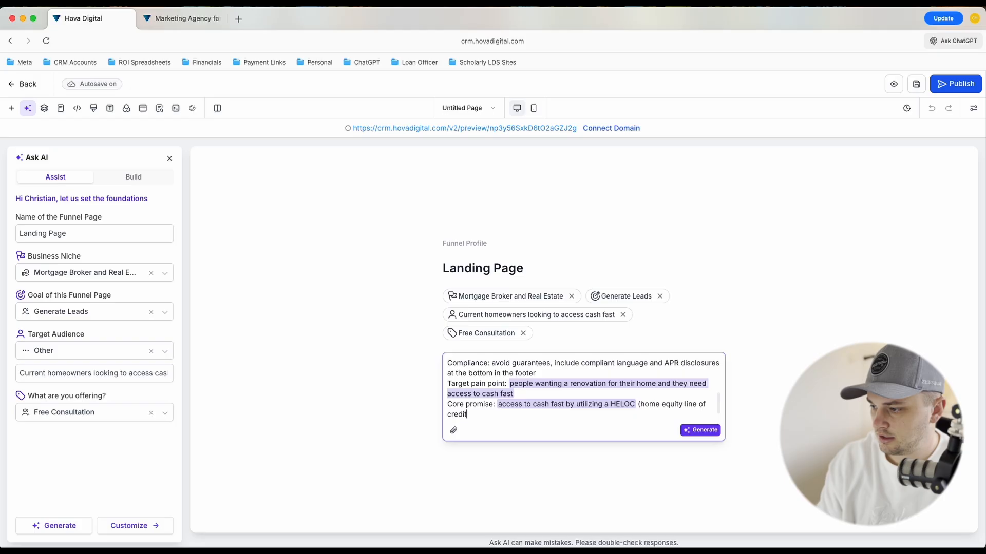
{"action": "type", "text": ")"}
Add the prompt line "Call to action: Submit a form so we can reach out to them to book a call"
{"action": "key", "text": "Return"}
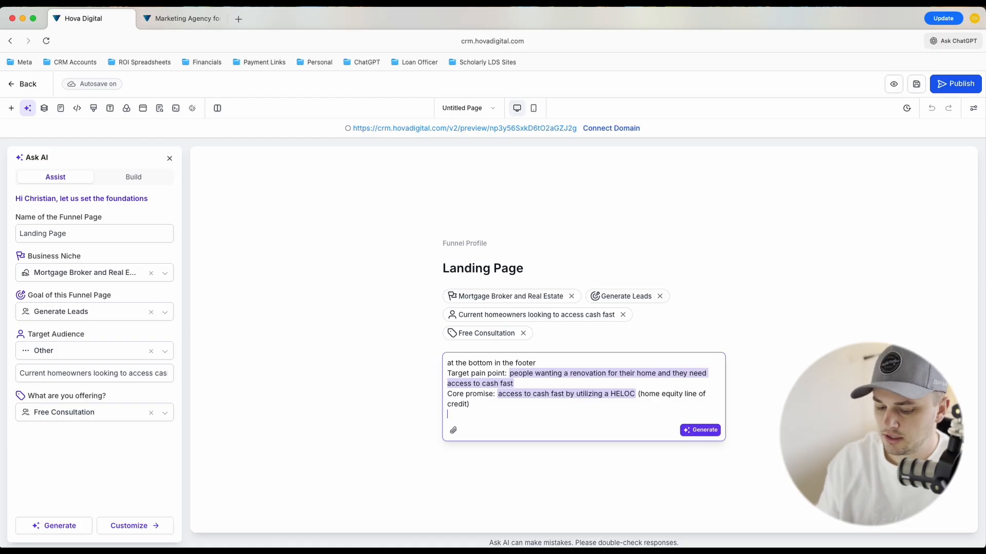
{"action": "type", "text": "Call to action"}
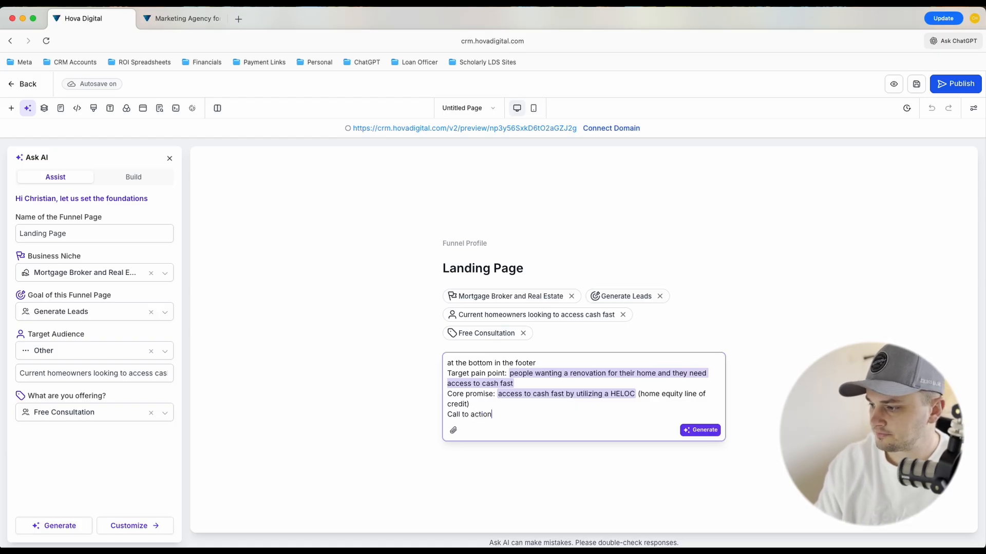
{"action": "type", "text": ": "}
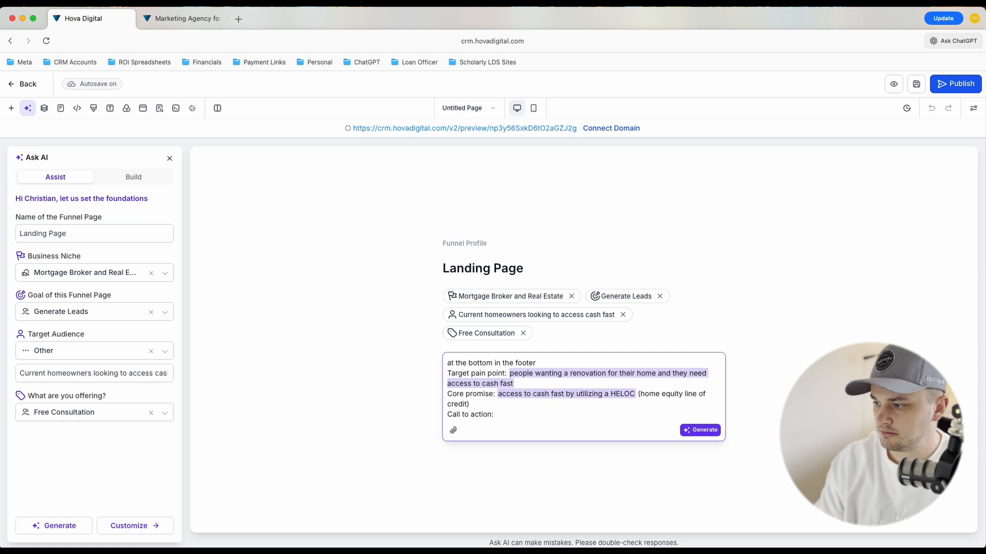
{"action": "type", "text": "Submit a form"}
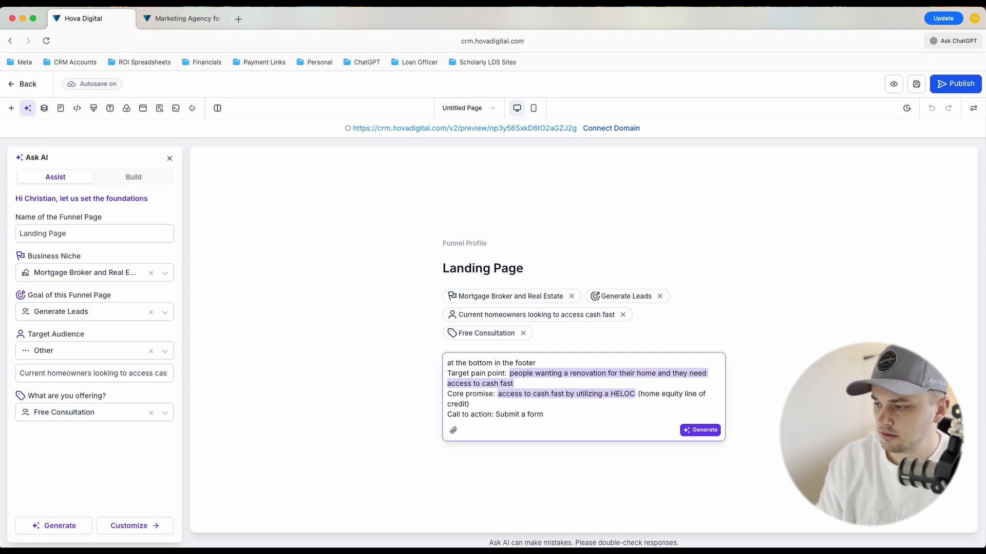
{"action": "type", "text": " so we can reac"}
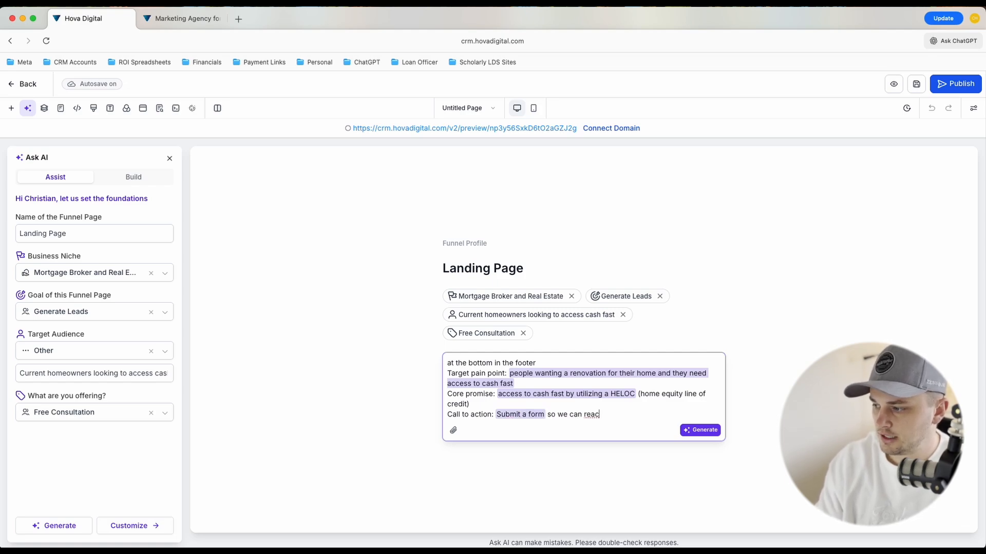
{"action": "type", "text": "h out to them"}
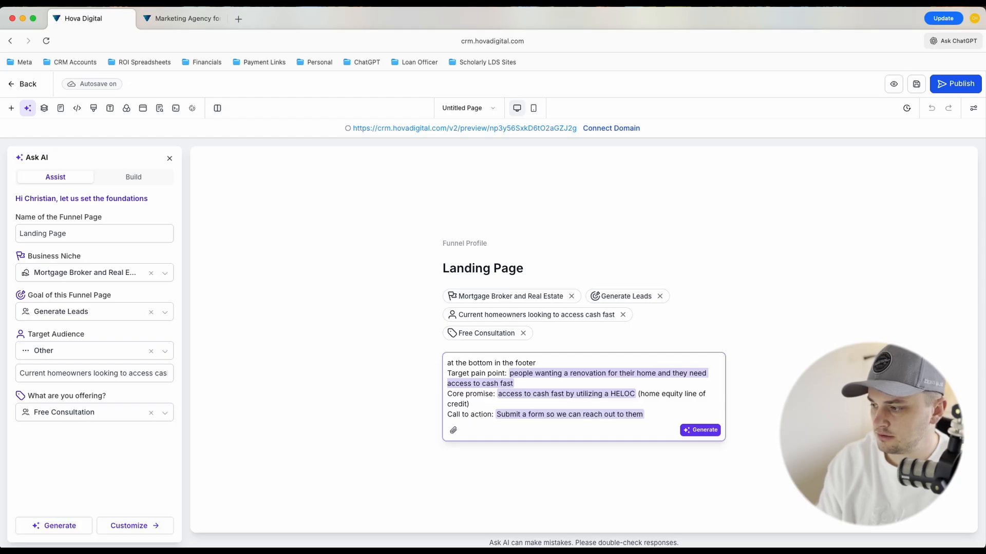
{"action": "type", "text": " to book a call"}
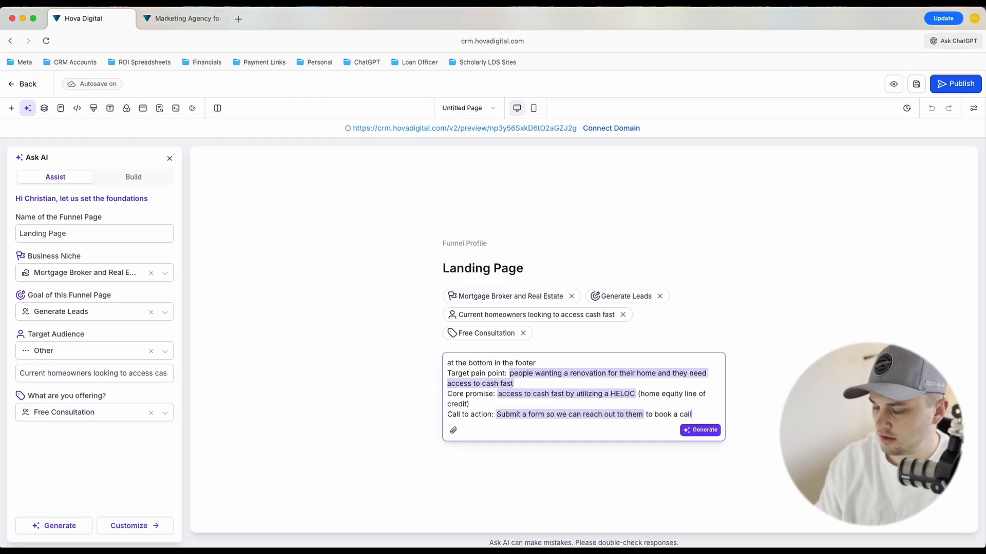
Finish the prompt with the line "Design: include emojis for a modern feel"
{"action": "key", "text": "Return"}
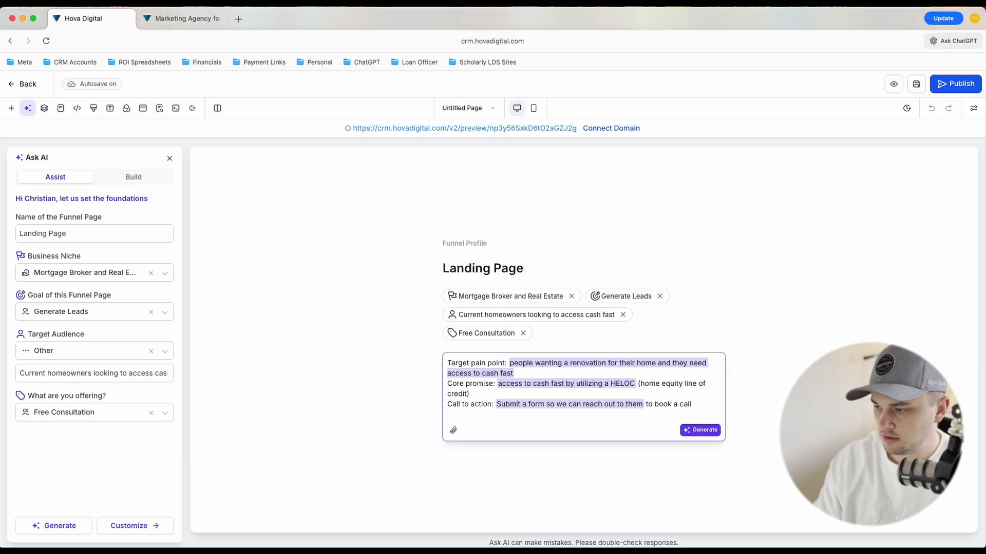
{"action": "type", "text": "Design"}
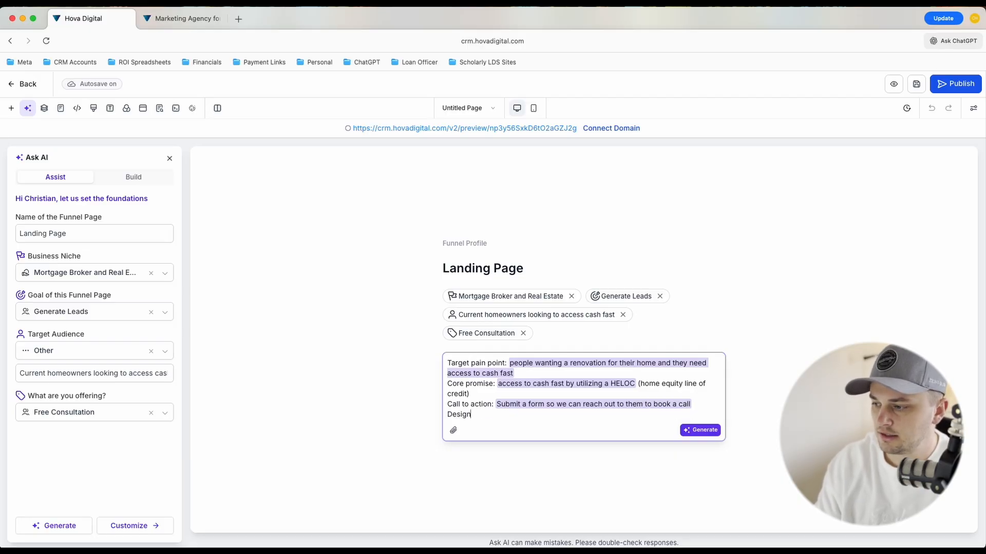
{"action": "type", "text": ": include a"}
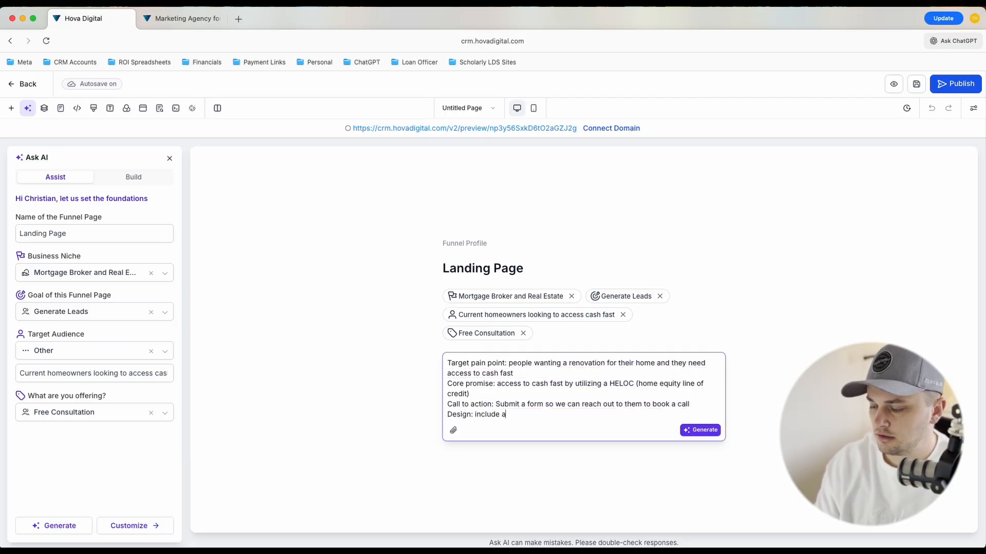
{"action": "key", "text": "BackSpace"}
{"action": "type", "text": "emojis for a modern feel"}
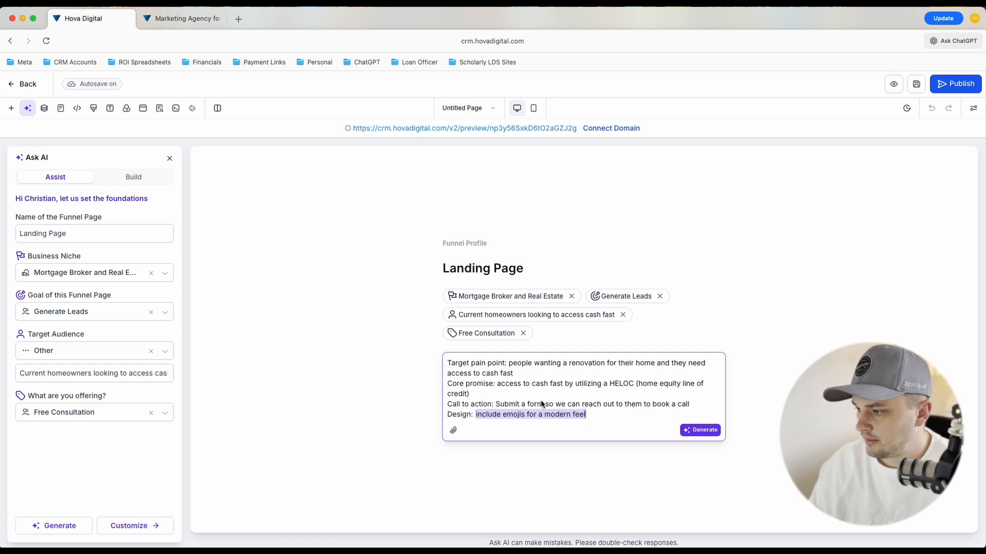
Reread the complete prompt, generate the funnel page from it and follow the AI's build to-do list
{"action": "scroll", "coordinate": [541, 400], "scroll_direction": "up", "scroll_amount": 8}
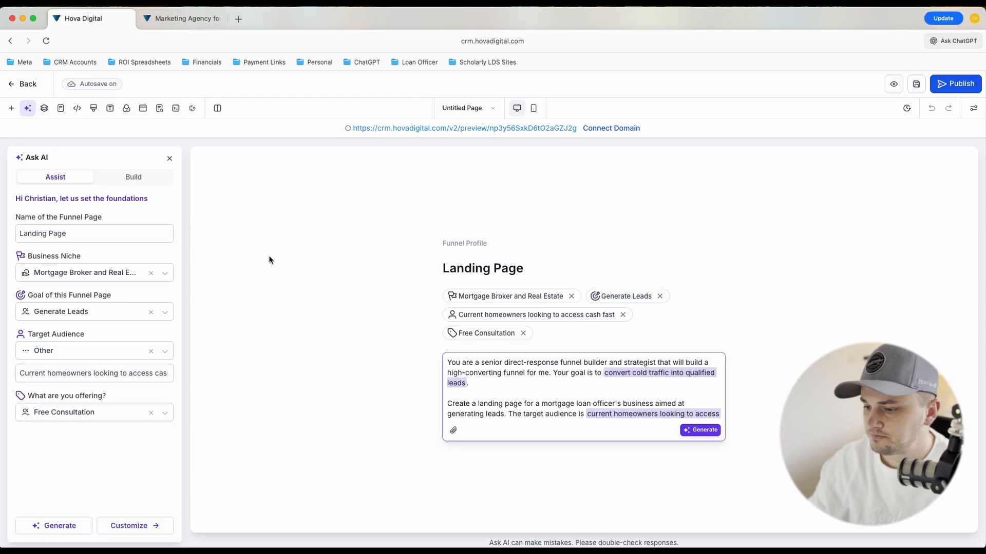
{"action": "scroll", "coordinate": [543, 380], "scroll_direction": "down", "scroll_amount": 5}
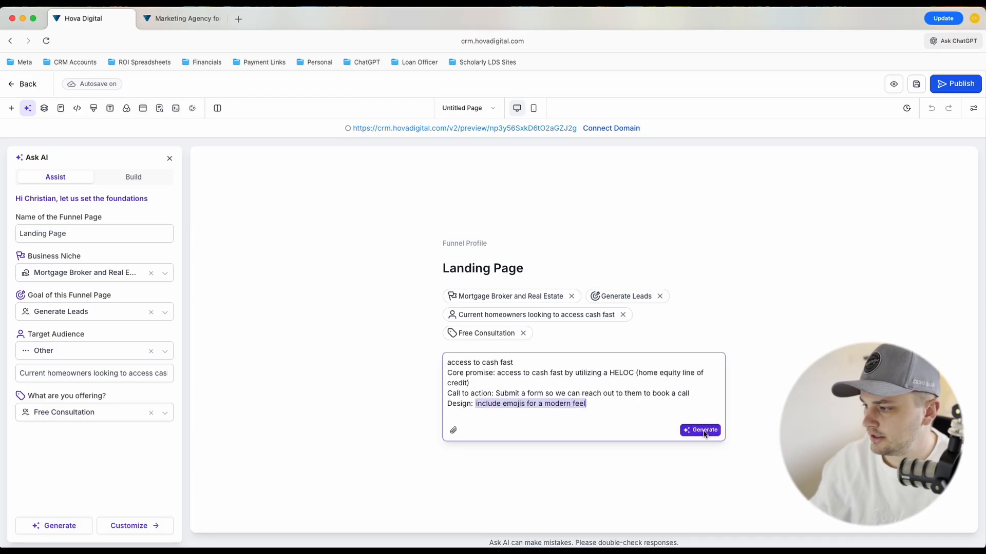
{"action": "scroll", "coordinate": [568, 386], "scroll_direction": "up", "scroll_amount": 2}
{"action": "scroll", "coordinate": [568, 385], "scroll_direction": "up", "scroll_amount": 3}
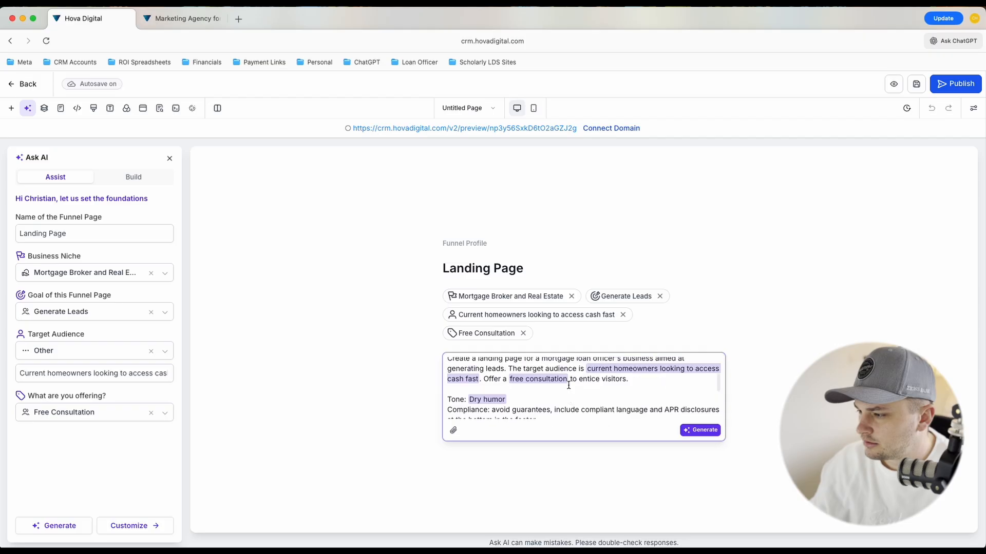
{"action": "scroll", "coordinate": [568, 385], "scroll_direction": "down", "scroll_amount": 5}
{"action": "scroll", "coordinate": [569, 385], "scroll_direction": "up", "scroll_amount": 8}
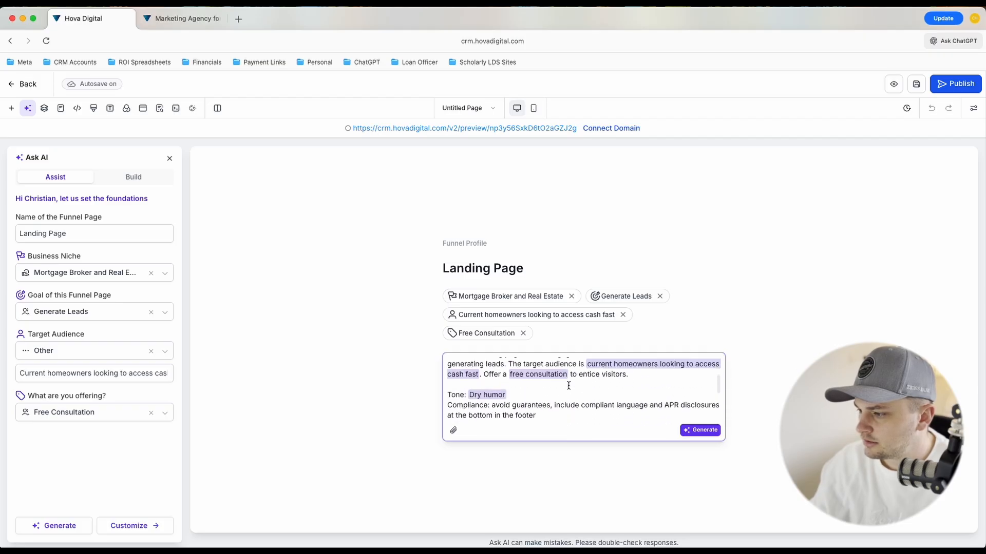
{"action": "left_click", "coordinate": [697, 432]}
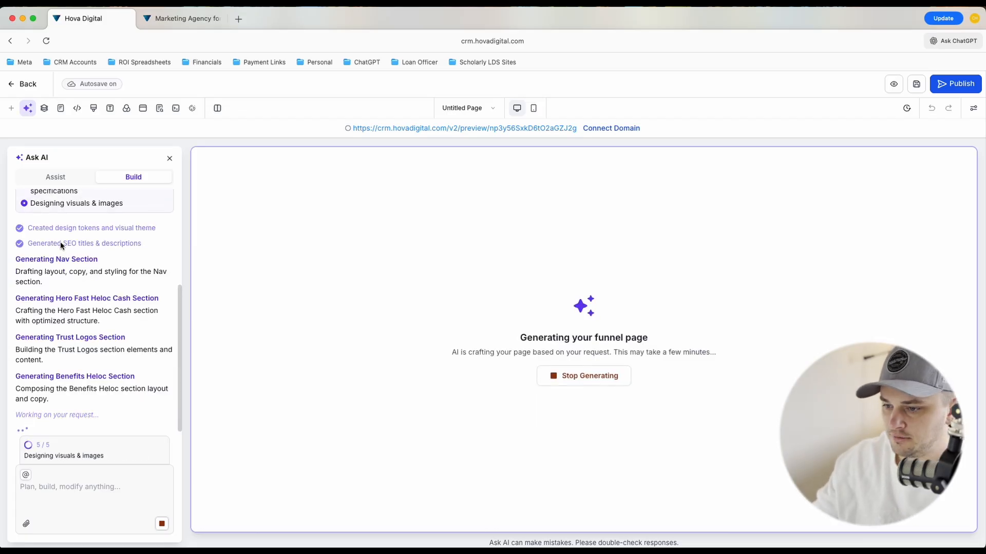
{"action": "scroll", "coordinate": [67, 322], "scroll_direction": "up", "scroll_amount": 4}
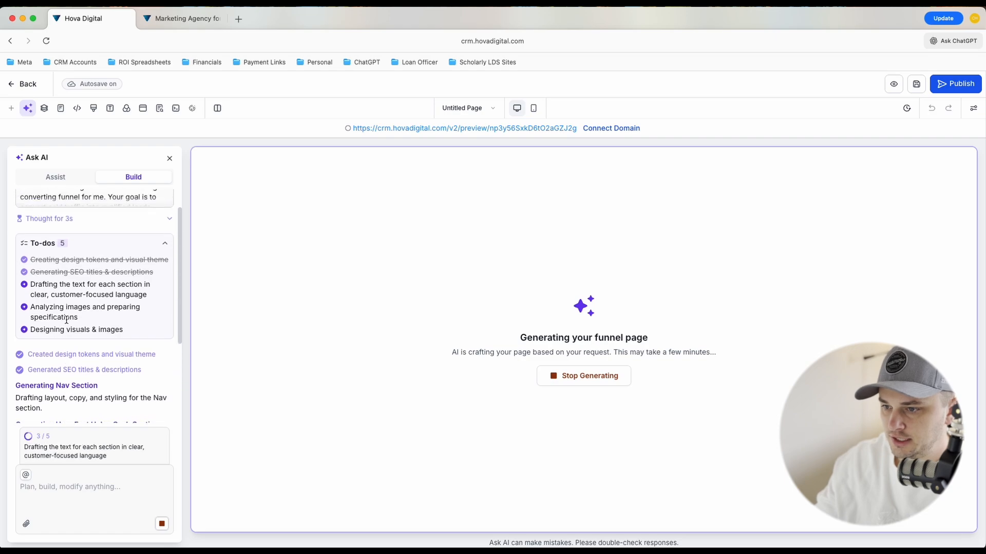
{"action": "scroll", "coordinate": [67, 320], "scroll_direction": "down", "scroll_amount": 1}
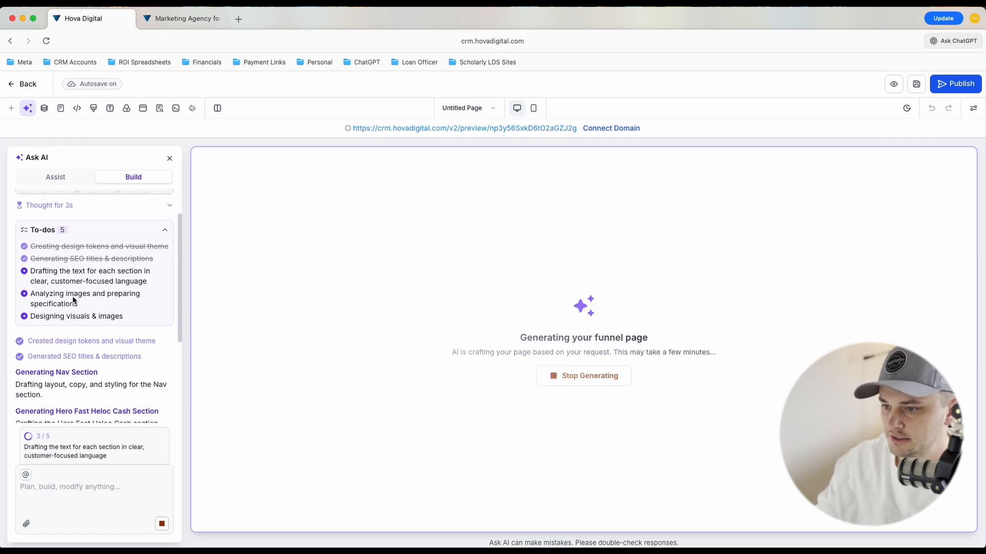
{"action": "scroll", "coordinate": [90, 297], "scroll_direction": "down", "scroll_amount": 5}
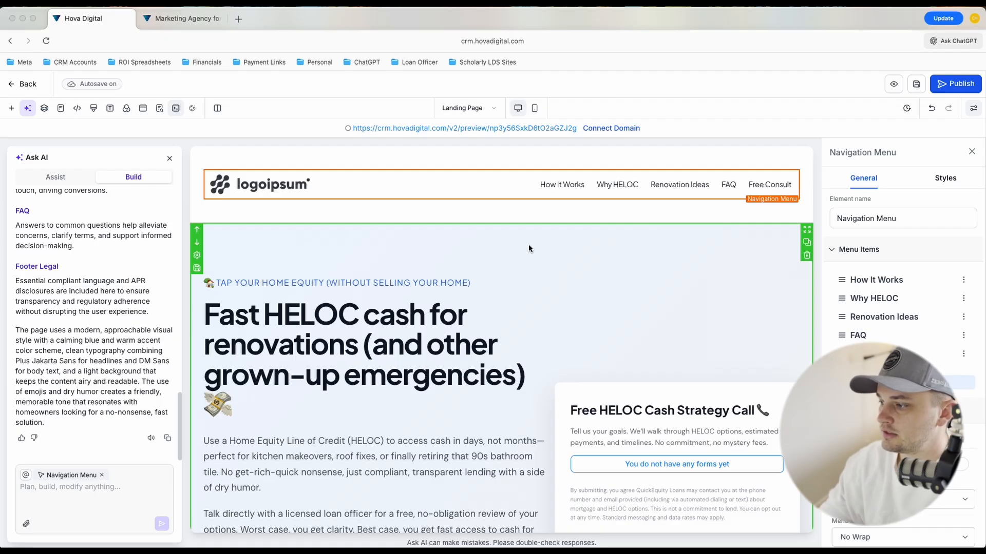
Review the generated page's hero section, including headline, form card and trust logos, and select the "Get my free consult" button
{"action": "scroll", "coordinate": [528, 249], "scroll_direction": "down", "scroll_amount": 3}
{"action": "scroll", "coordinate": [526, 253], "scroll_direction": "down", "scroll_amount": 5}
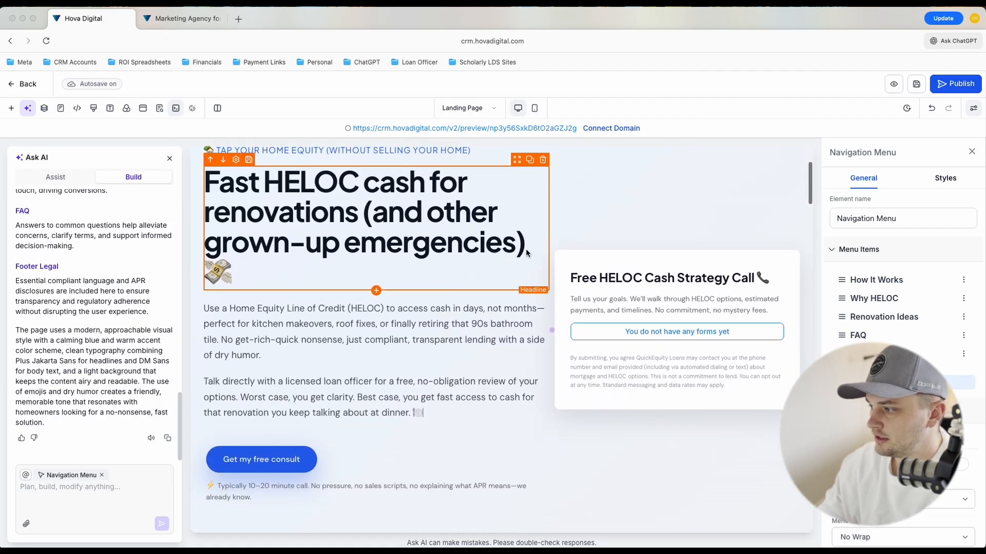
{"action": "scroll", "coordinate": [527, 252], "scroll_direction": "down", "scroll_amount": 2}
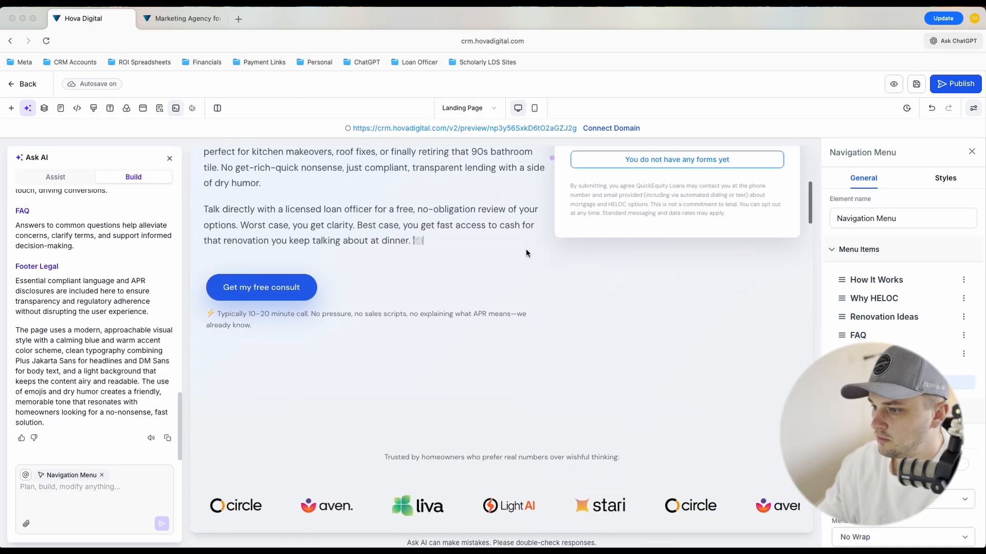
{"action": "scroll", "coordinate": [526, 248], "scroll_direction": "up", "scroll_amount": 1}
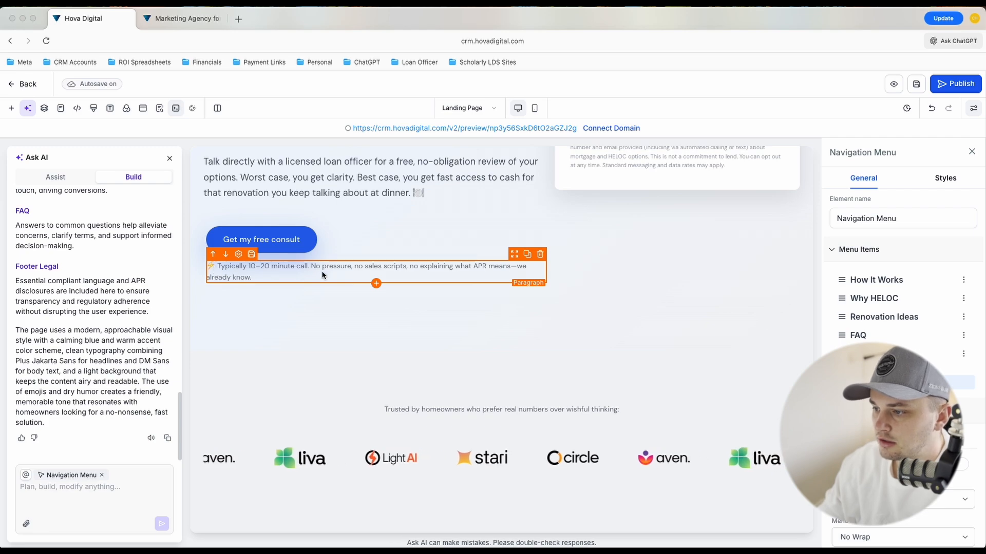
{"action": "scroll", "coordinate": [406, 273], "scroll_direction": "up", "scroll_amount": 1}
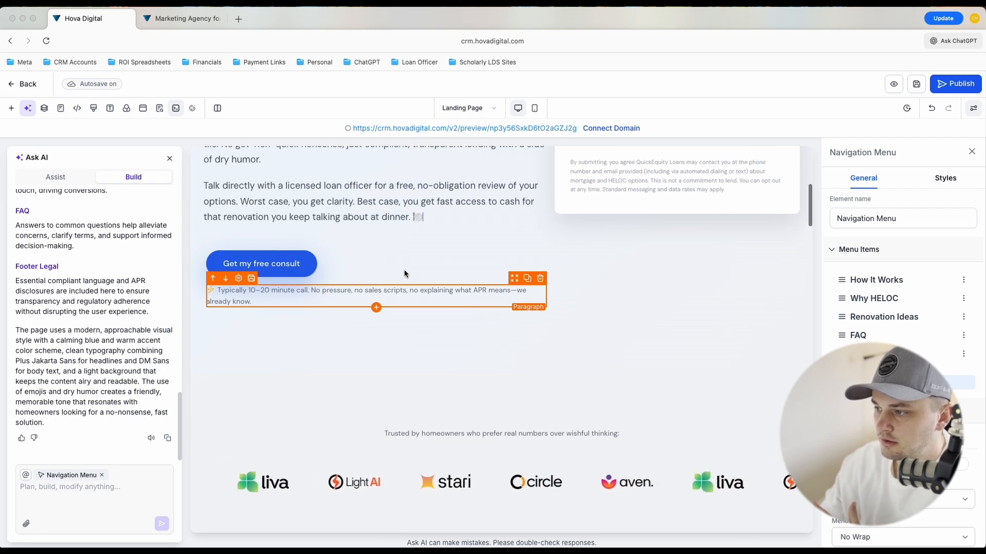
{"action": "scroll", "coordinate": [404, 270], "scroll_direction": "up", "scroll_amount": 1}
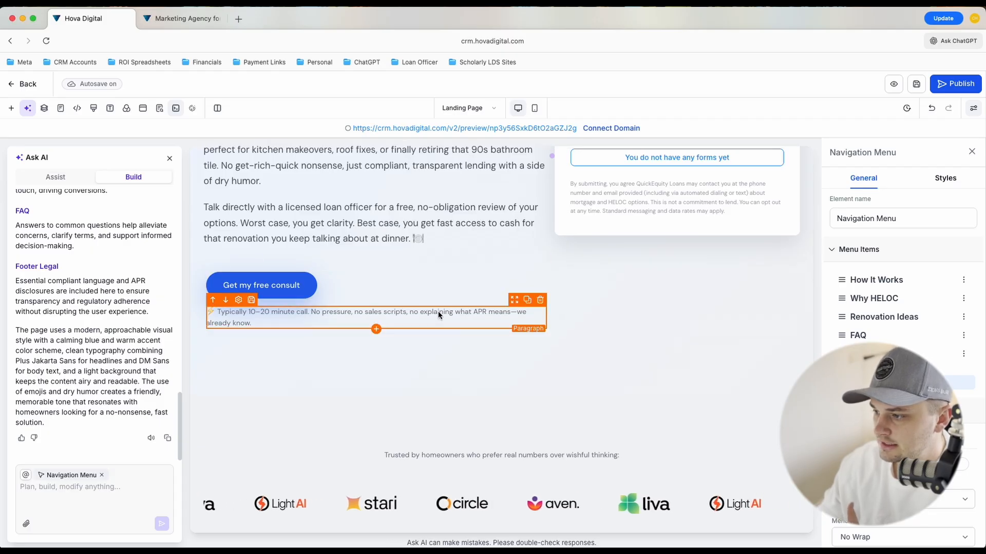
{"action": "left_click", "coordinate": [293, 292]}
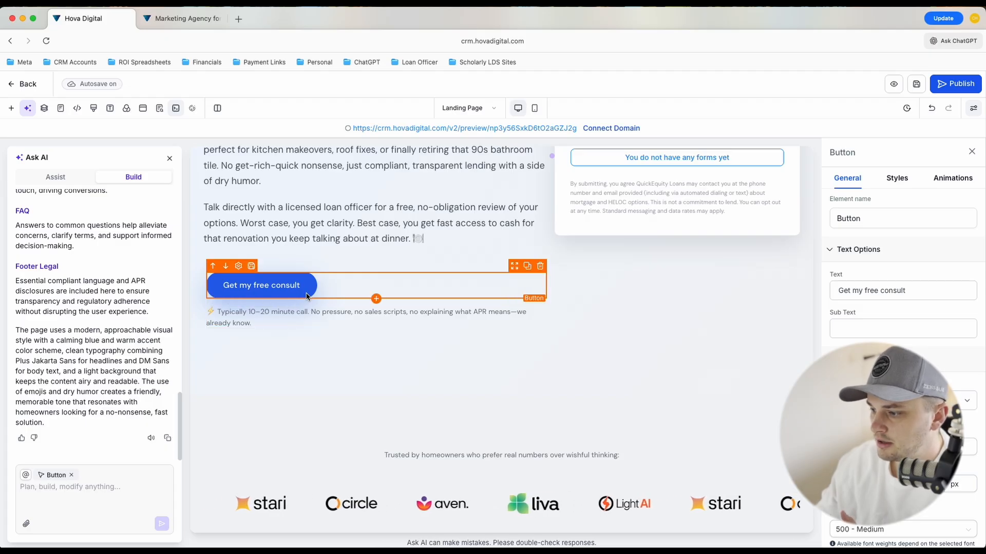
Review the generated page's sections from the trust logos through benefits, process steps, HELOC uses, testimonial and second form to the FAQ
{"action": "scroll", "coordinate": [487, 298], "scroll_direction": "down", "scroll_amount": 5}
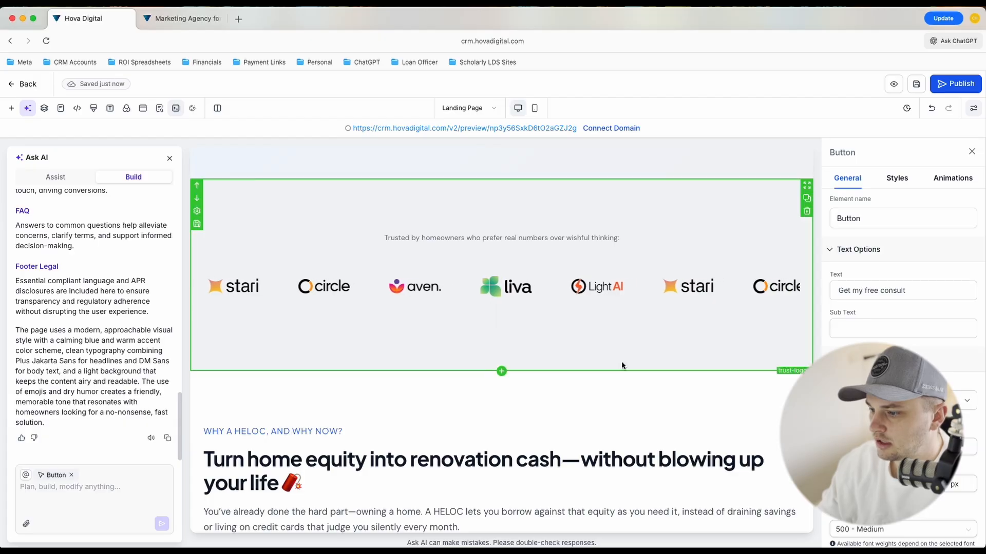
{"action": "scroll", "coordinate": [621, 361], "scroll_direction": "down", "scroll_amount": 5}
{"action": "scroll", "coordinate": [621, 360], "scroll_direction": "down", "scroll_amount": 5}
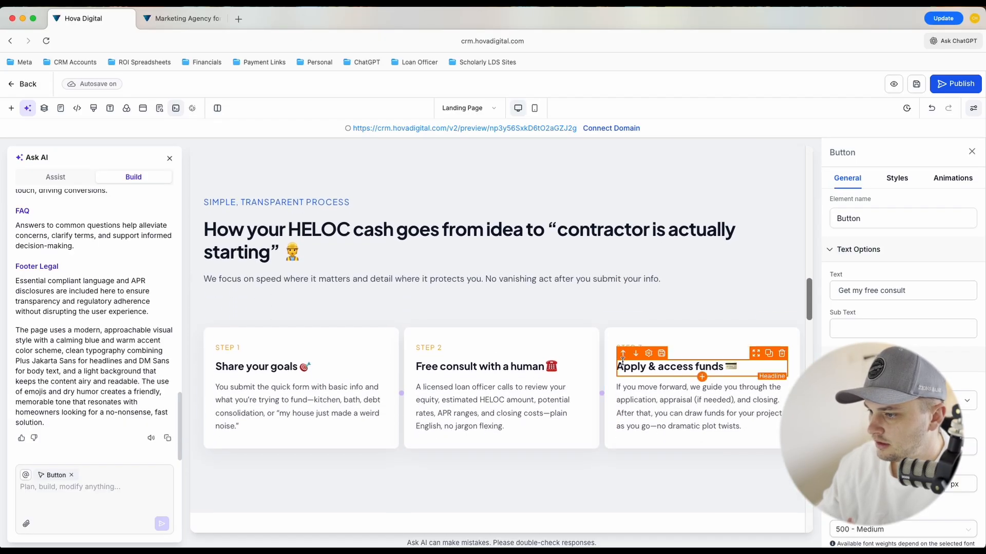
{"action": "scroll", "coordinate": [621, 361], "scroll_direction": "down", "scroll_amount": 10}
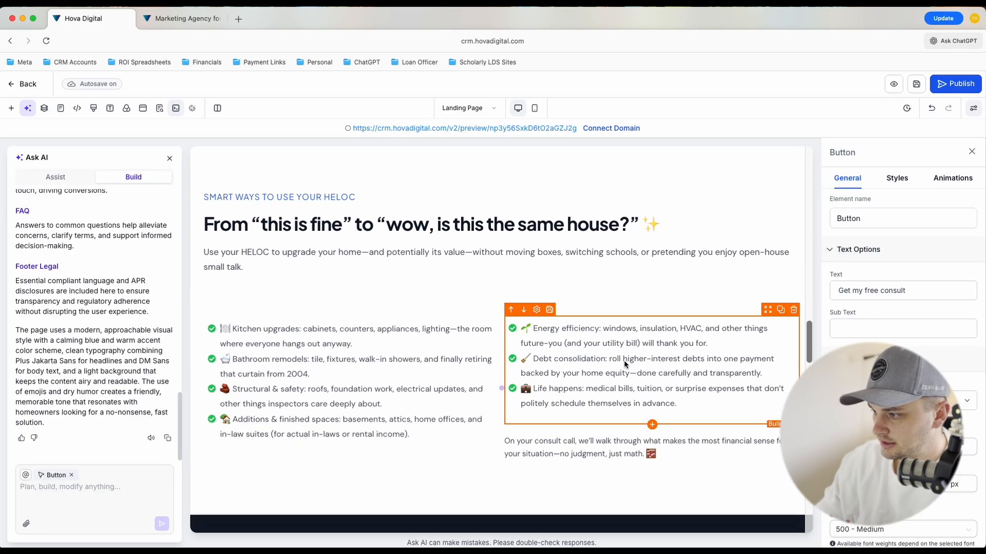
{"action": "scroll", "coordinate": [624, 364], "scroll_direction": "down", "scroll_amount": 7}
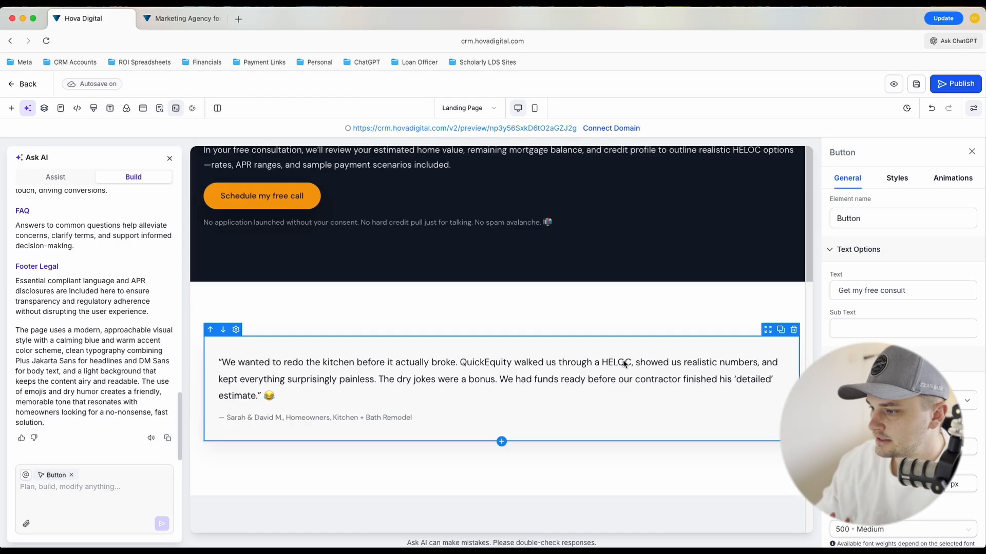
{"action": "scroll", "coordinate": [624, 364], "scroll_direction": "down", "scroll_amount": 5}
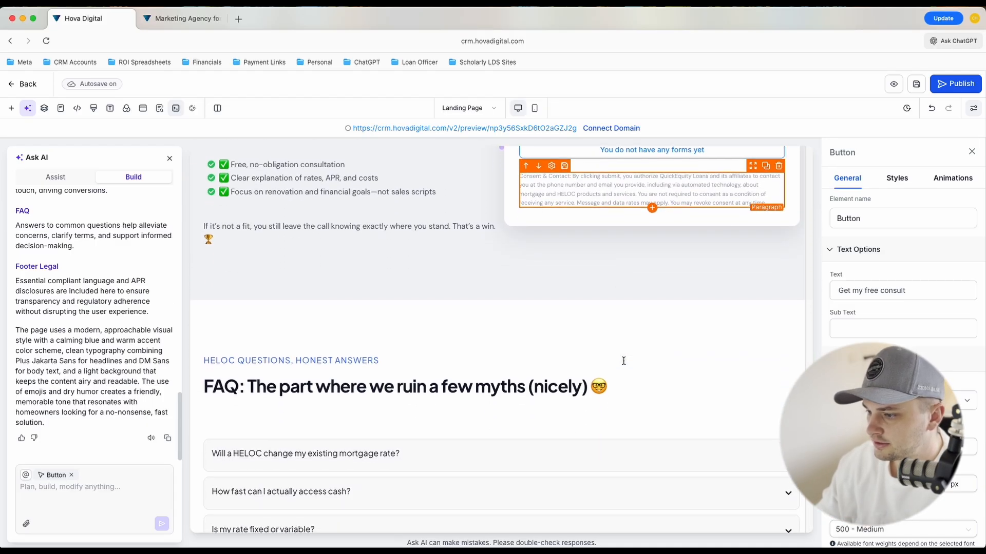
{"action": "scroll", "coordinate": [624, 361], "scroll_direction": "down", "scroll_amount": 5}
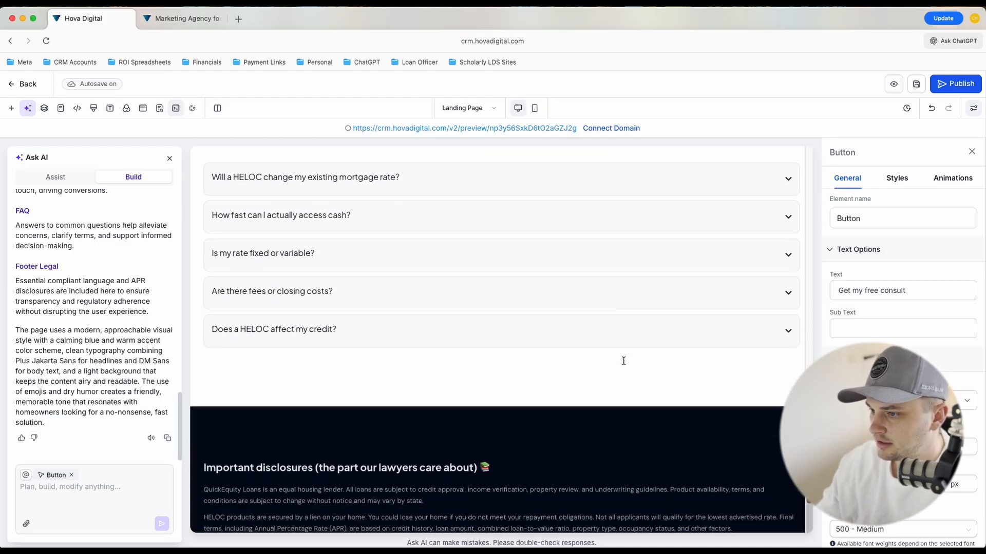
Select the FAQ element, open its first three list items to check their answers, and read the important disclosures in the footer
{"action": "scroll", "coordinate": [624, 361], "scroll_direction": "up", "scroll_amount": 2}
{"action": "left_click", "coordinate": [794, 297]}
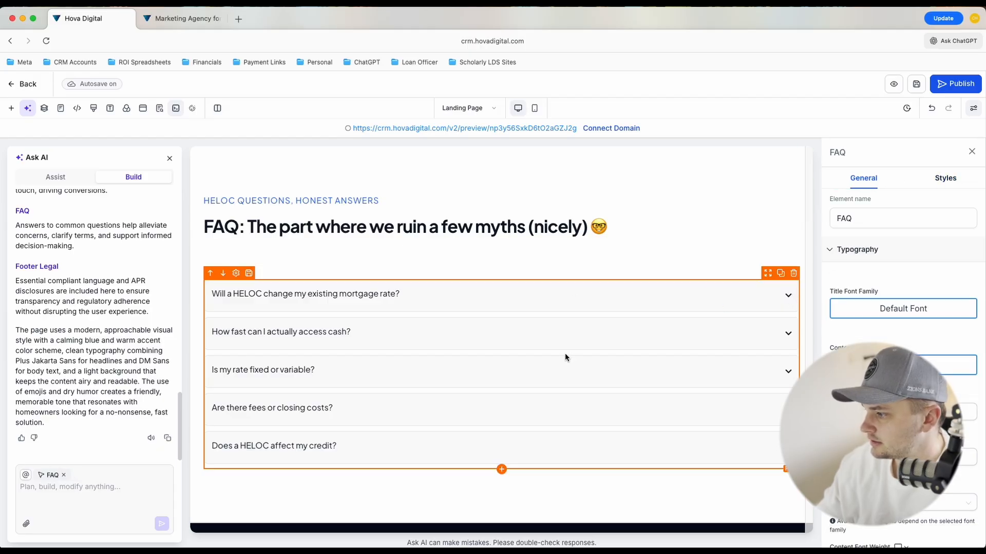
{"action": "left_click", "coordinate": [849, 270]}
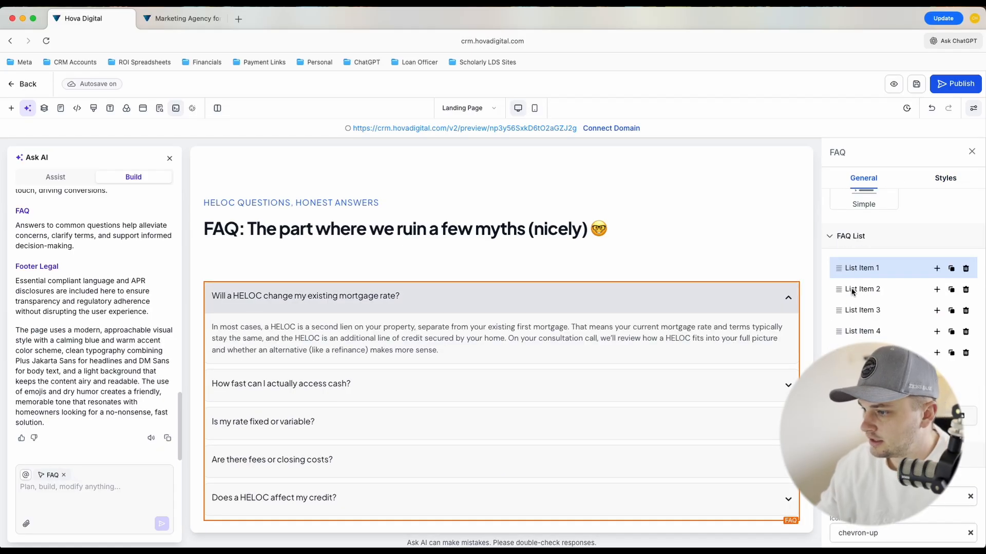
{"action": "left_click", "coordinate": [852, 291]}
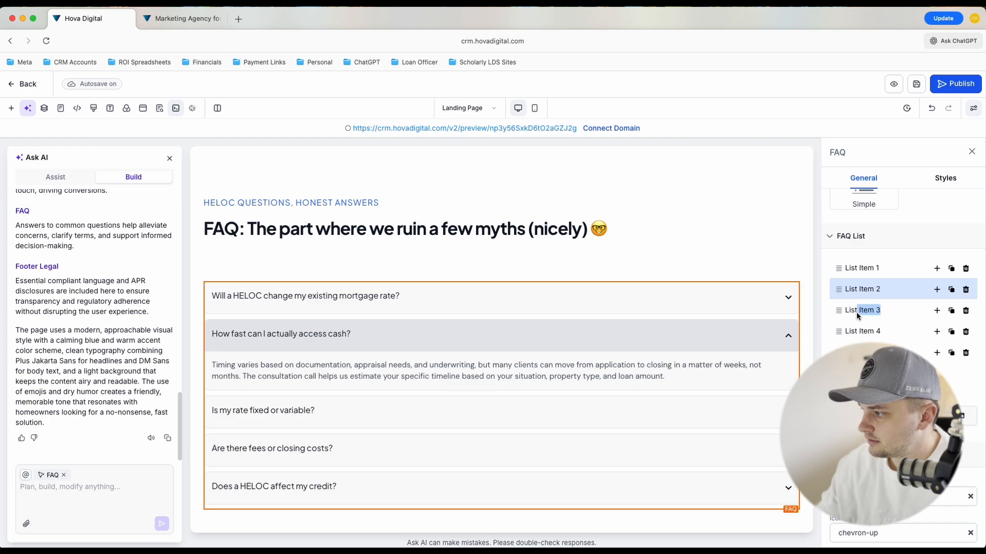
{"action": "left_click", "coordinate": [858, 314]}
{"action": "scroll", "coordinate": [608, 362], "scroll_direction": "down", "scroll_amount": 6}
{"action": "scroll", "coordinate": [608, 363], "scroll_direction": "down", "scroll_amount": 4}
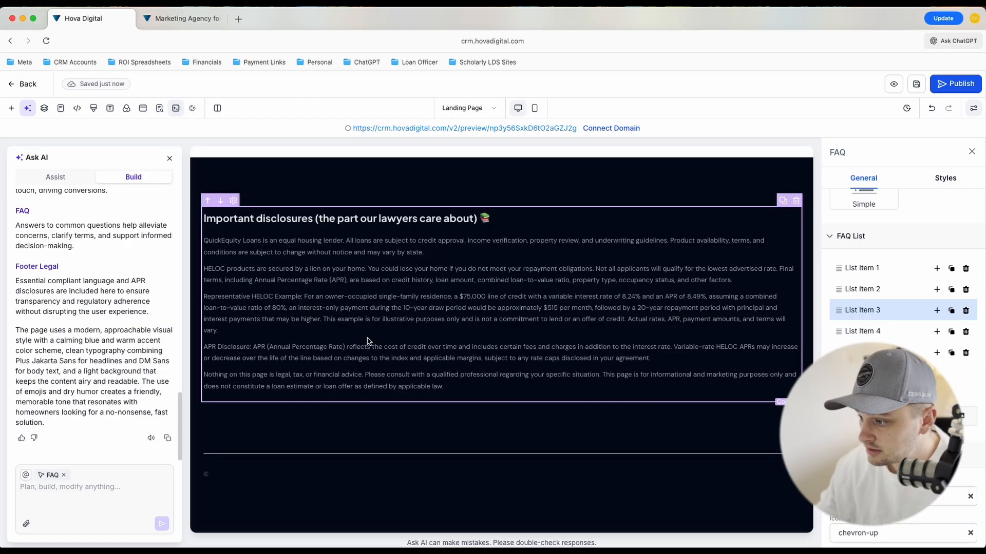
Insert "into" after "Tap" in the hero sub-headline so it reads "Tap into your home equity (without selling your home)"
{"action": "scroll", "coordinate": [631, 361], "scroll_direction": "up", "scroll_amount": 10}
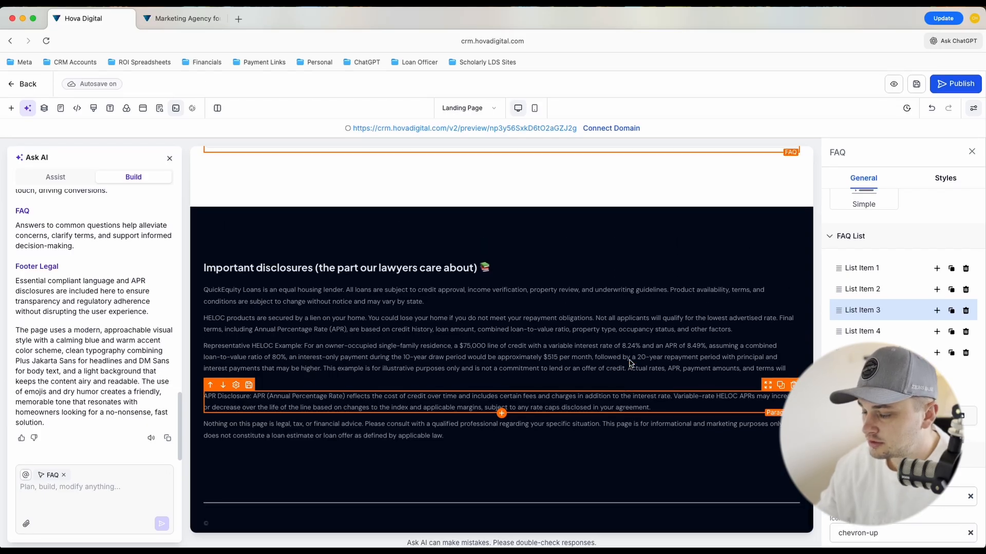
{"action": "scroll", "coordinate": [629, 359], "scroll_direction": "up", "scroll_amount": 15}
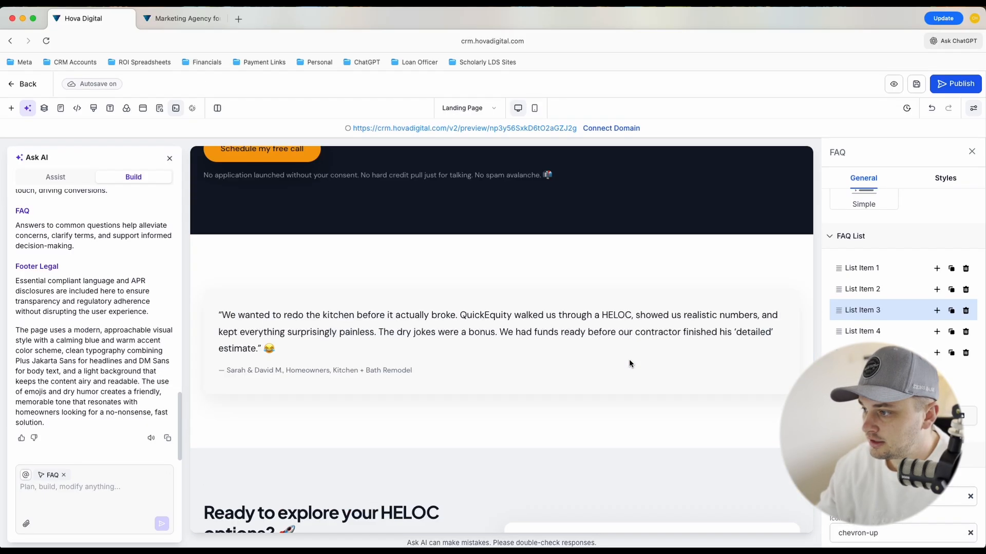
{"action": "scroll", "coordinate": [629, 359], "scroll_direction": "up", "scroll_amount": 1}
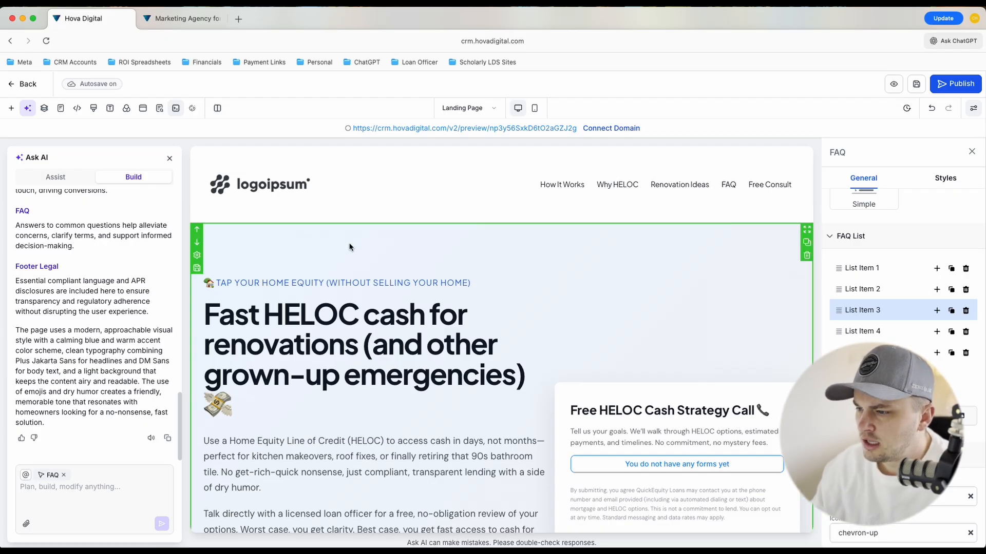
{"action": "scroll", "coordinate": [352, 262], "scroll_direction": "down", "scroll_amount": 2}
{"action": "scroll", "coordinate": [352, 262], "scroll_direction": "down", "scroll_amount": 1}
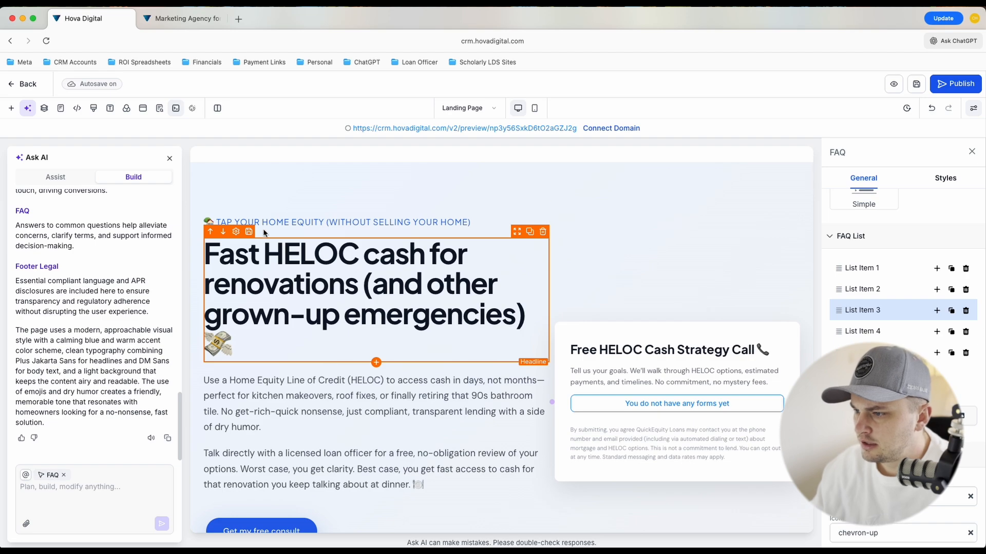
{"action": "left_click", "coordinate": [237, 224]}
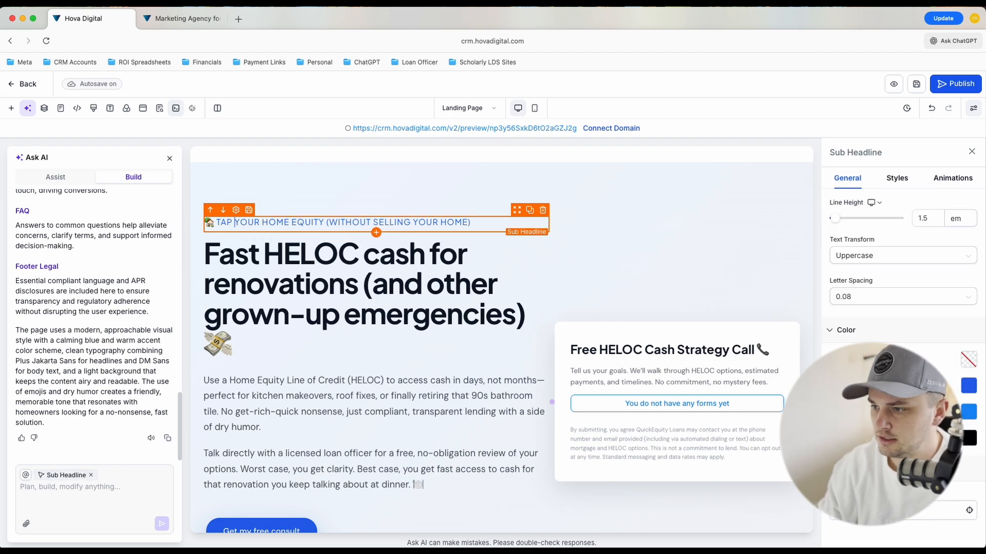
{"action": "type", "text": "into"}
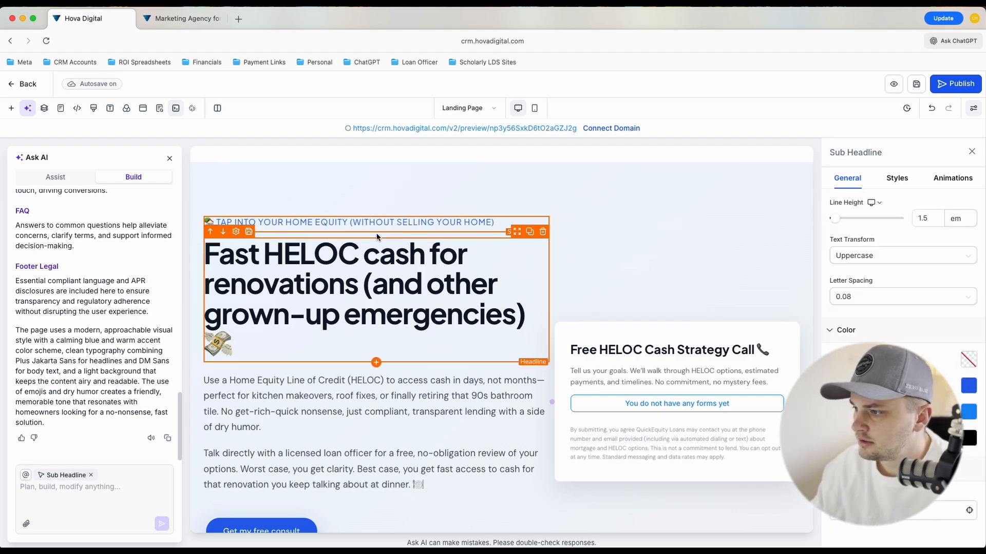
Delete the sentence "No get-rich-quick nonsense, just compliant, transparent lending with a side of dry humor." from the first hero paragraph
{"action": "scroll", "coordinate": [458, 259], "scroll_direction": "down", "scroll_amount": 2}
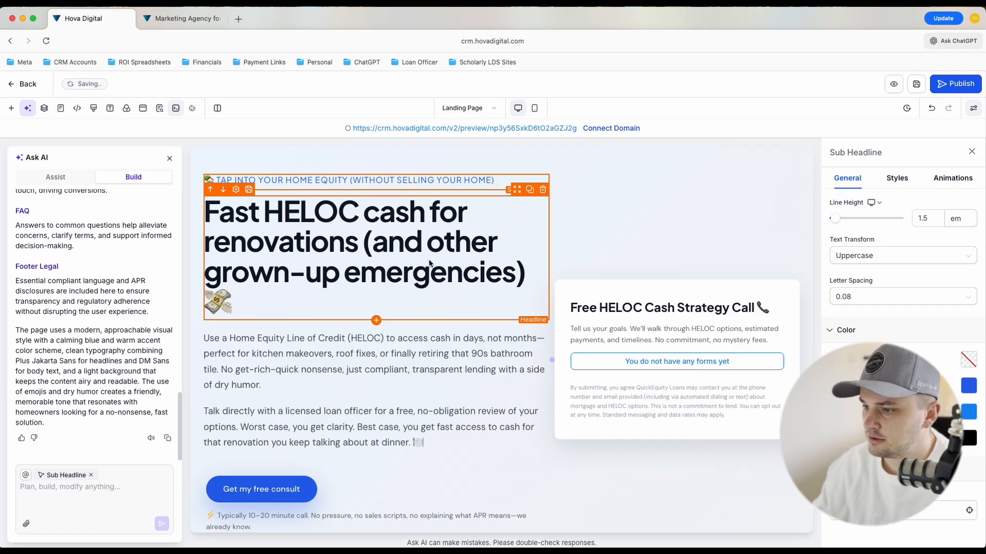
{"action": "scroll", "coordinate": [457, 290], "scroll_direction": "down", "scroll_amount": 2}
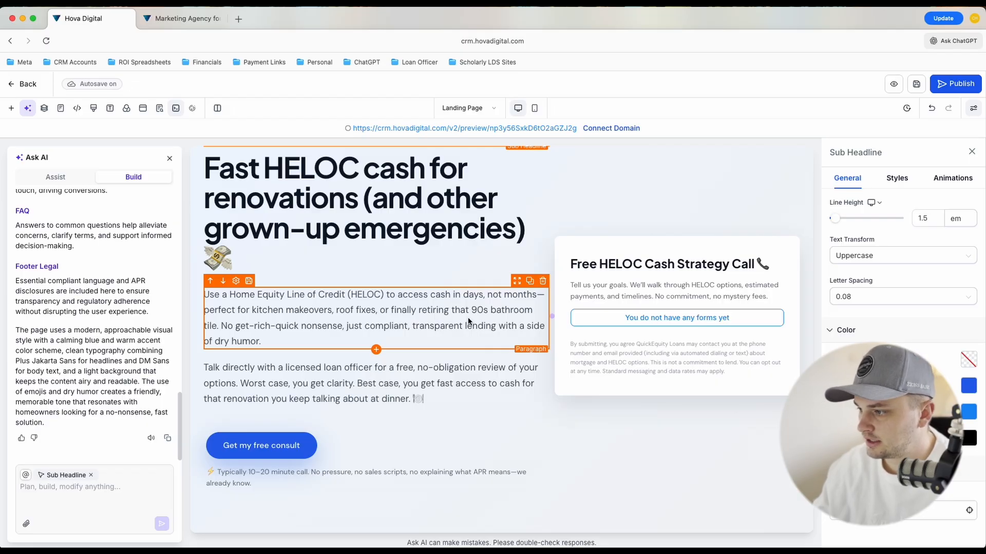
{"action": "left_click", "coordinate": [434, 318]}
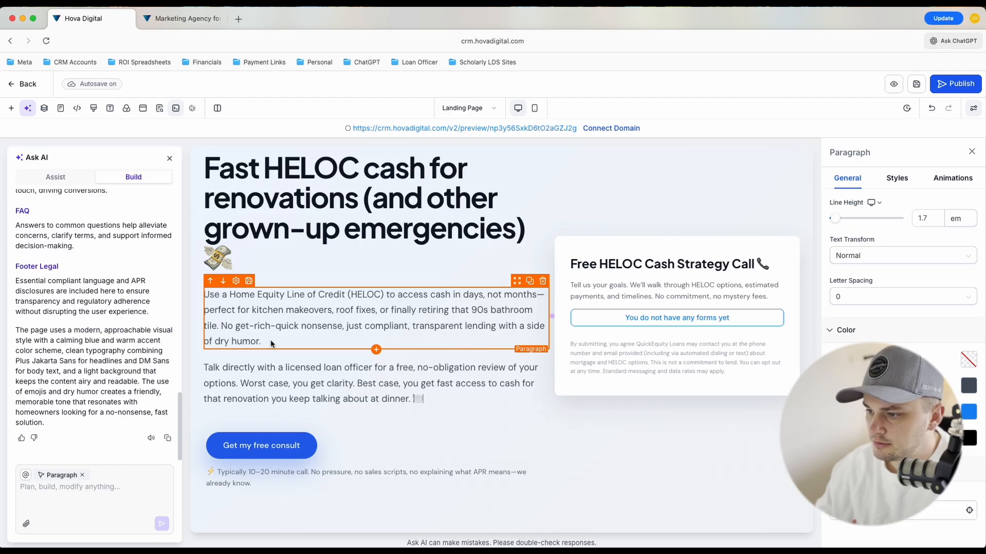
{"action": "left_click_drag", "start_coordinate": [266, 346], "coordinate": [225, 328]}
{"action": "key", "text": "BackSpace"}
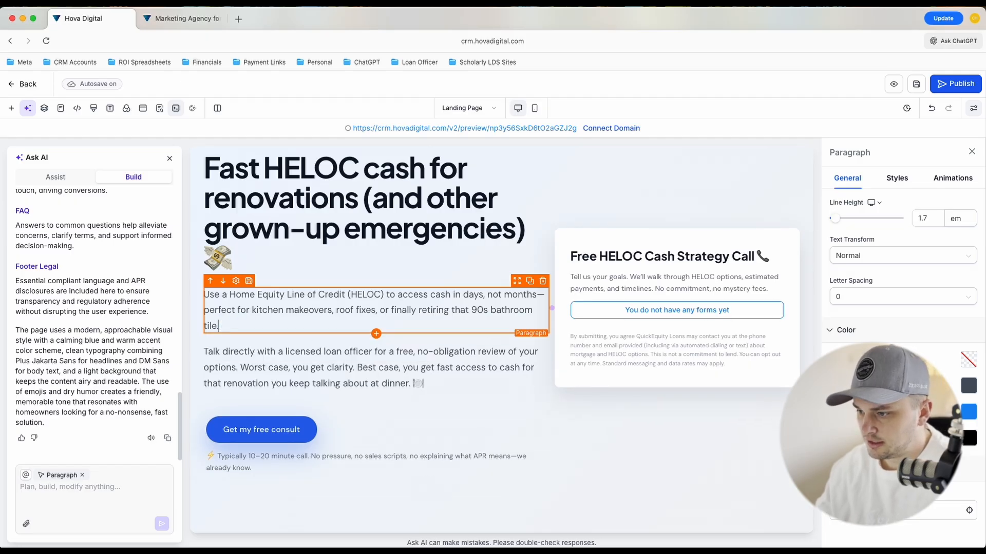
Remove the word "Cash" from the form card's headline so it reads "Free HELOC Strategy Call"
{"action": "left_click", "coordinate": [676, 261]}
{"action": "left_click_drag", "start_coordinate": [676, 258], "coordinate": [645, 255]}
{"action": "key", "text": "BackSpace"}
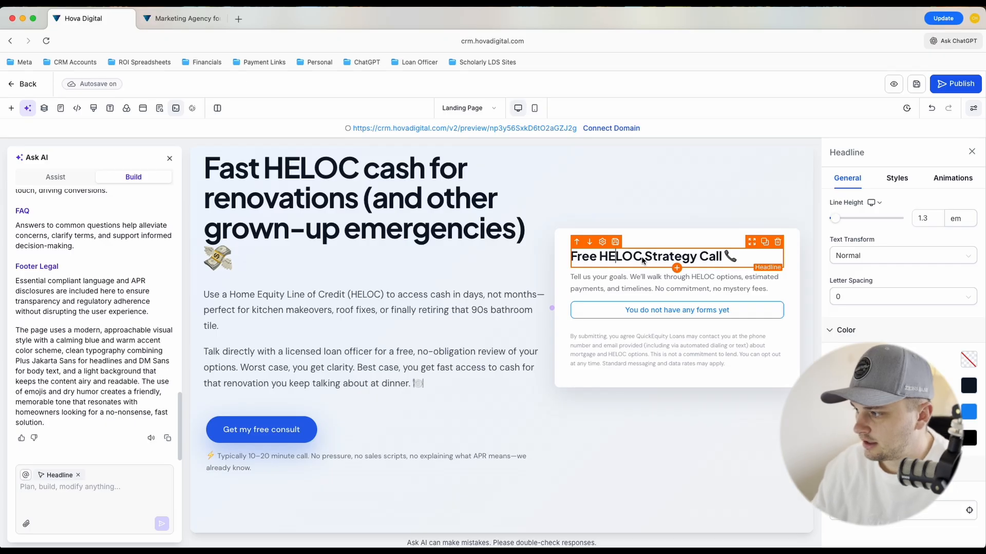
Delete the logo showcase beneath the "Trusted by homeowners who prefer real numbers over wishful thinking" line
{"action": "scroll", "coordinate": [630, 280], "scroll_direction": "down", "scroll_amount": 1}
{"action": "scroll", "coordinate": [662, 303], "scroll_direction": "up", "scroll_amount": 3}
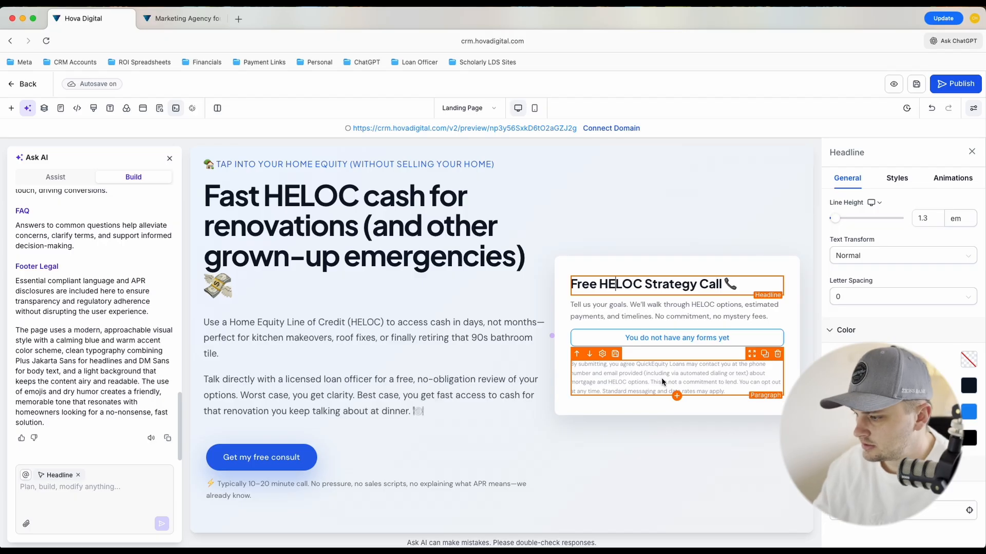
{"action": "scroll", "coordinate": [661, 377], "scroll_direction": "down", "scroll_amount": 10}
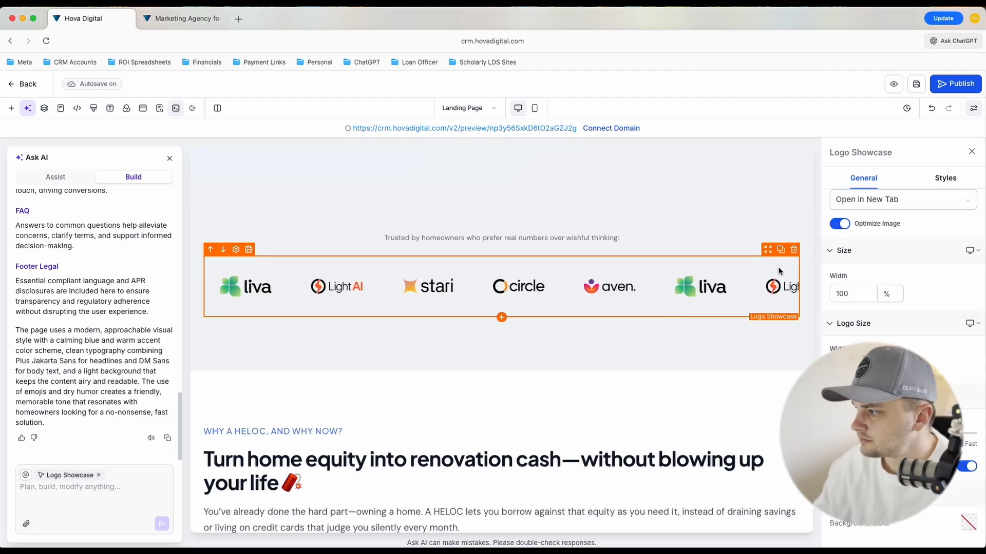
{"action": "left_click", "coordinate": [794, 250]}
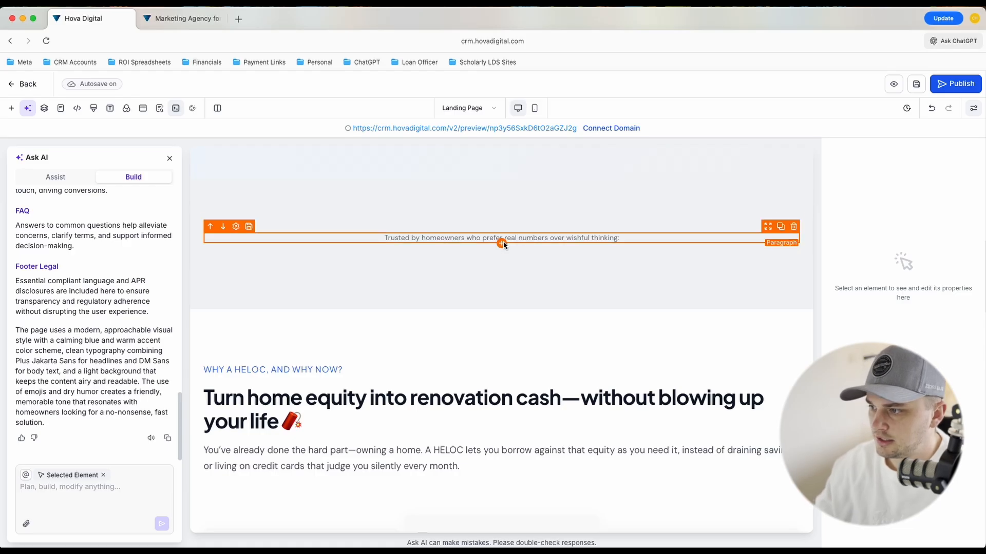
Add a Testimonials element below the "Trusted by homeowners" paragraph and close the Ask AI assistant
{"action": "left_click", "coordinate": [502, 244]}
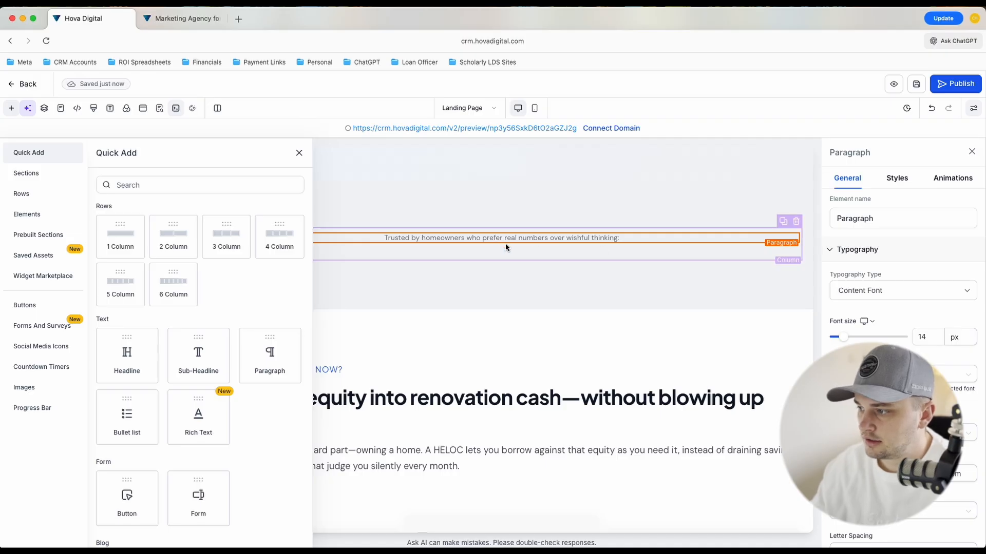
{"action": "scroll", "coordinate": [252, 362], "scroll_direction": "down", "scroll_amount": 5}
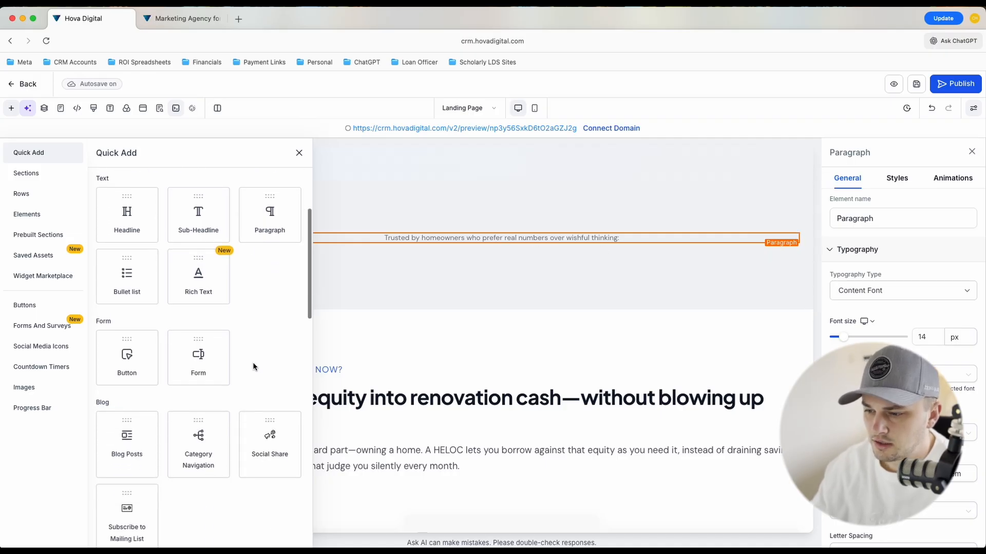
{"action": "scroll", "coordinate": [252, 362], "scroll_direction": "down", "scroll_amount": 4}
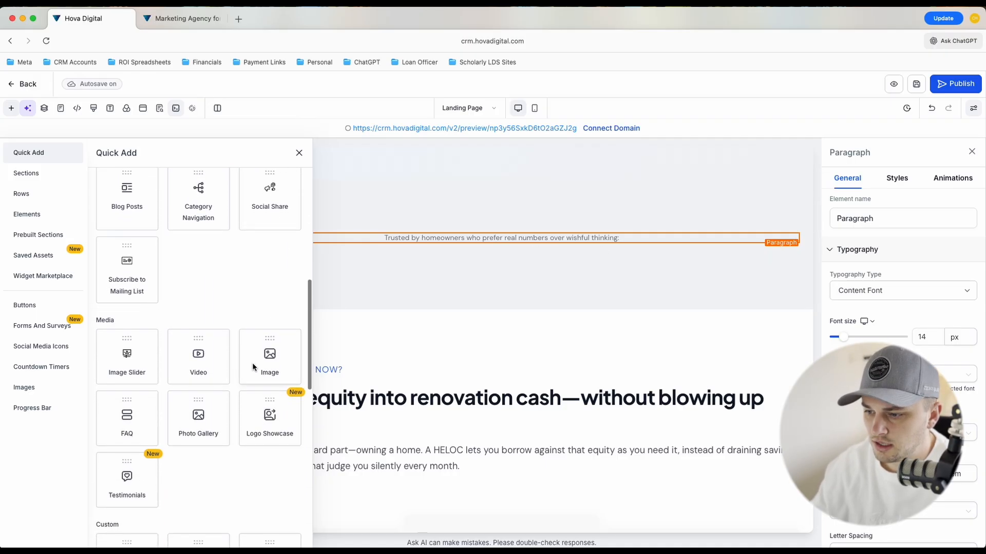
{"action": "left_click", "coordinate": [121, 478]}
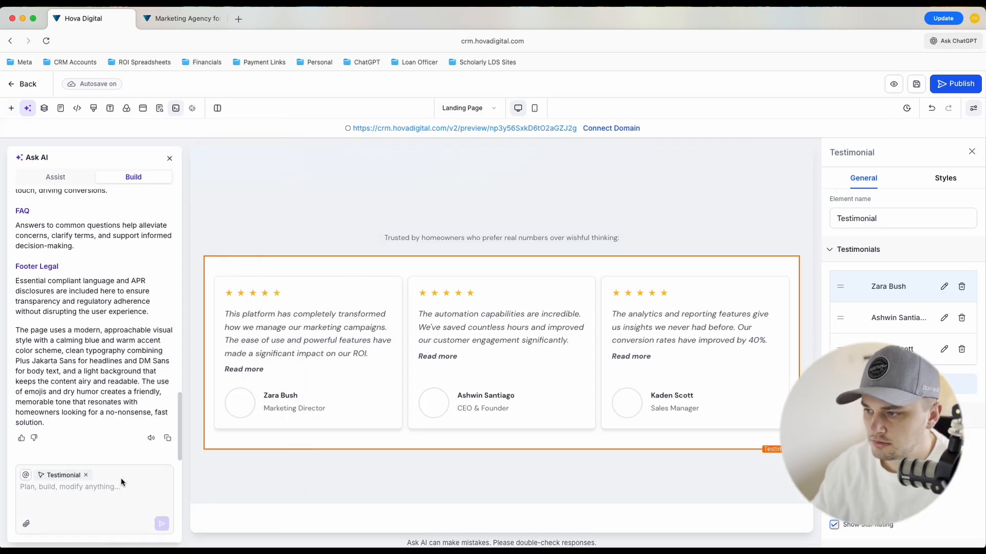
{"action": "left_click", "coordinate": [169, 159]}
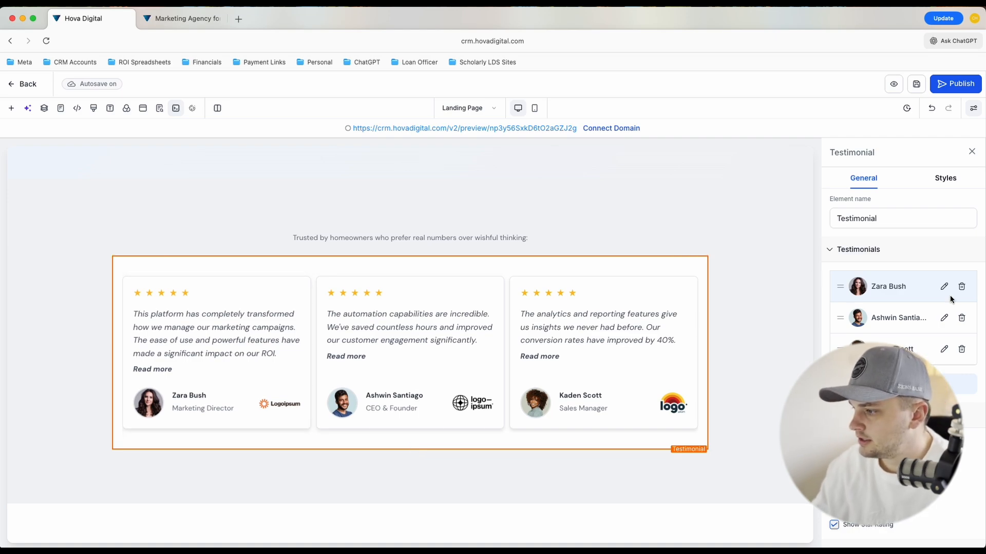
Review the copy of the "Why a HELOC, and why now?", "Simple, transparent process" and "Smart ways to use your HELOC" sections
{"action": "scroll", "coordinate": [461, 347], "scroll_direction": "down", "scroll_amount": 6}
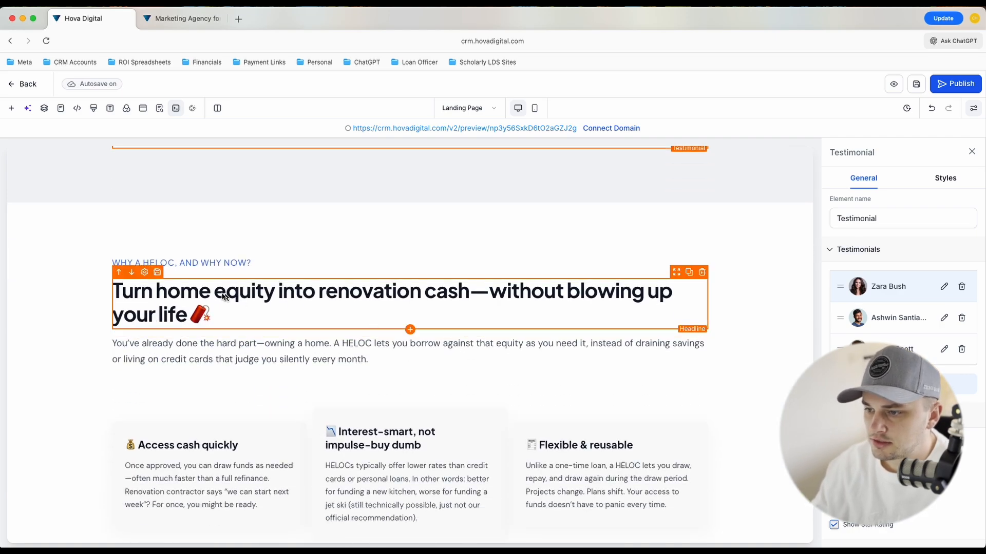
{"action": "scroll", "coordinate": [364, 324], "scroll_direction": "down", "scroll_amount": 1}
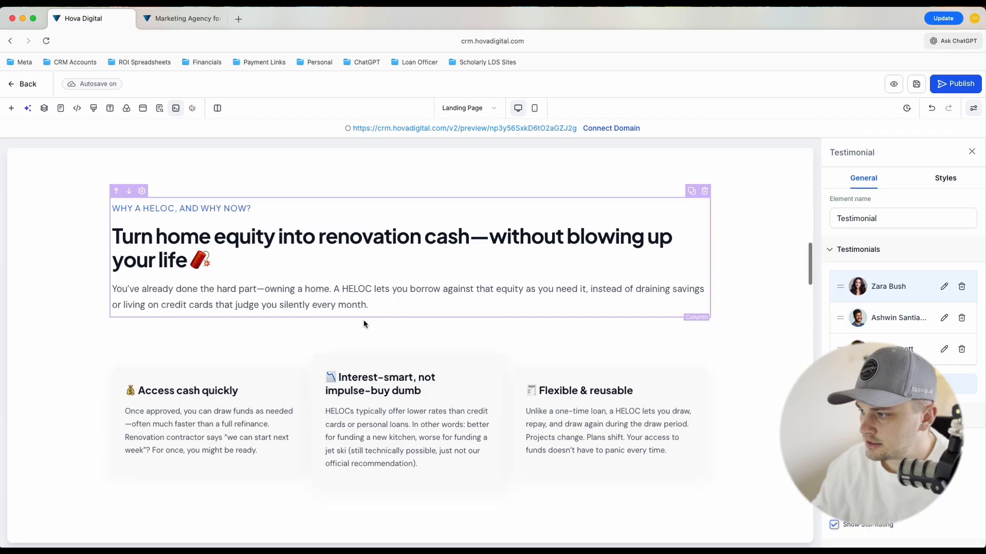
{"action": "scroll", "coordinate": [354, 295], "scroll_direction": "down", "scroll_amount": 1}
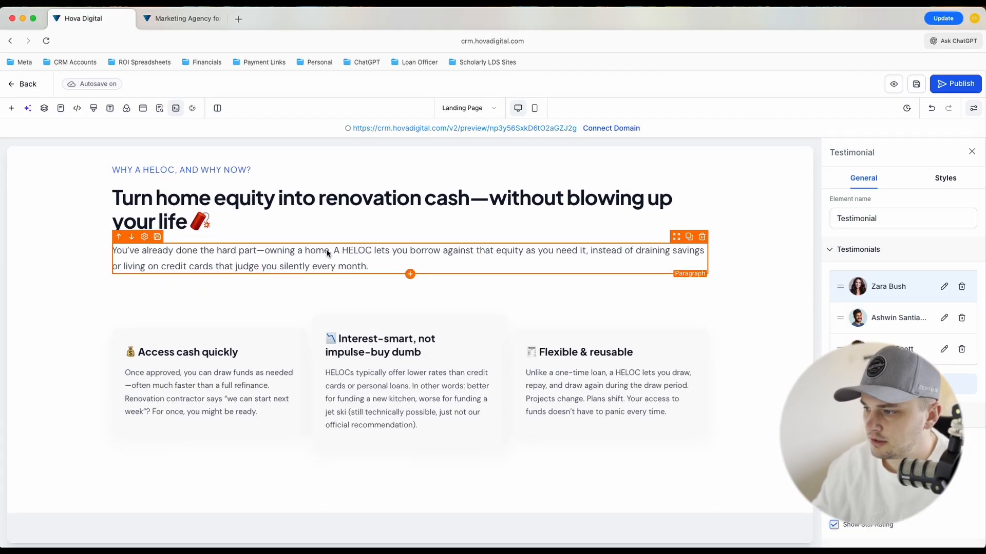
{"action": "scroll", "coordinate": [427, 275], "scroll_direction": "down", "scroll_amount": 1}
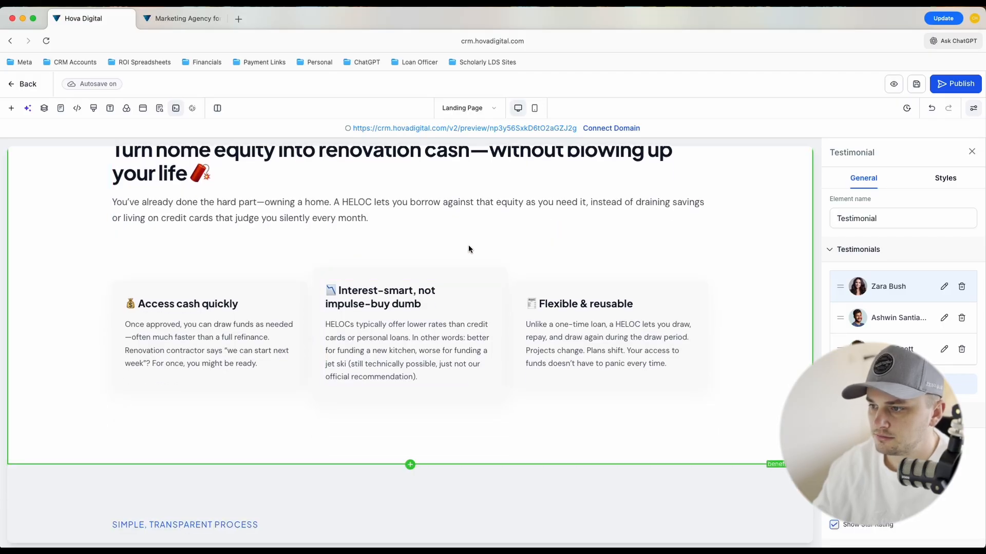
{"action": "scroll", "coordinate": [459, 248], "scroll_direction": "down", "scroll_amount": 1}
{"action": "scroll", "coordinate": [457, 248], "scroll_direction": "up", "scroll_amount": 1}
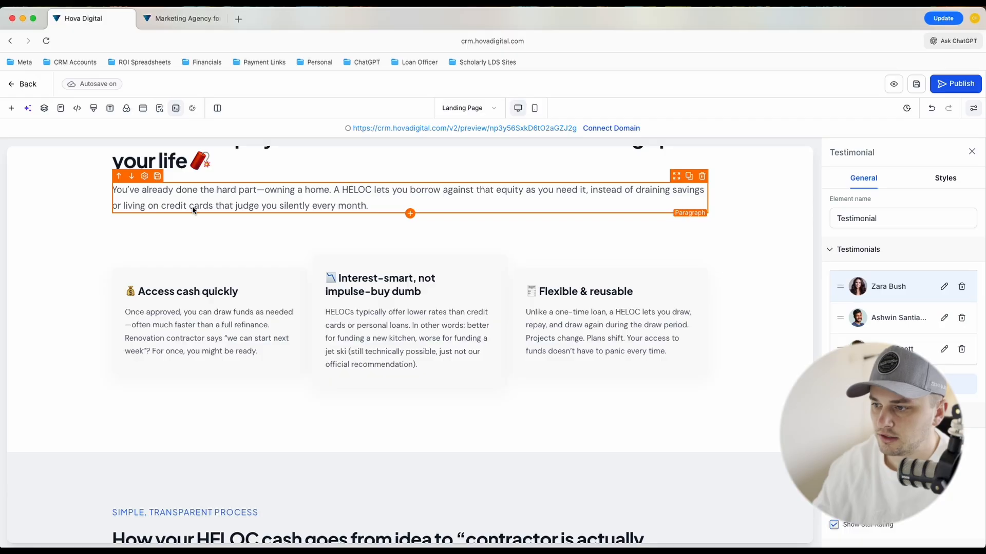
{"action": "scroll", "coordinate": [359, 211], "scroll_direction": "down", "scroll_amount": 2}
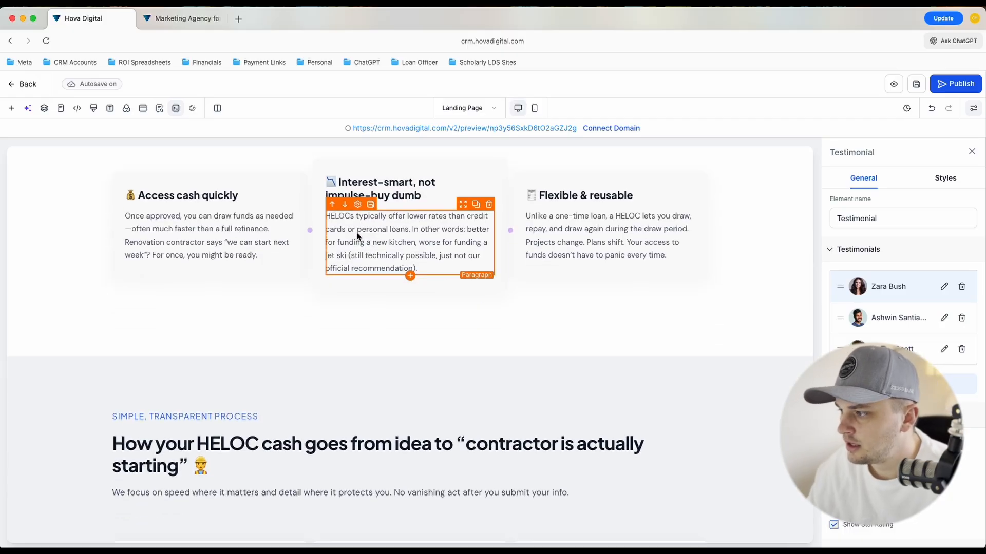
{"action": "scroll", "coordinate": [358, 236], "scroll_direction": "down", "scroll_amount": 10}
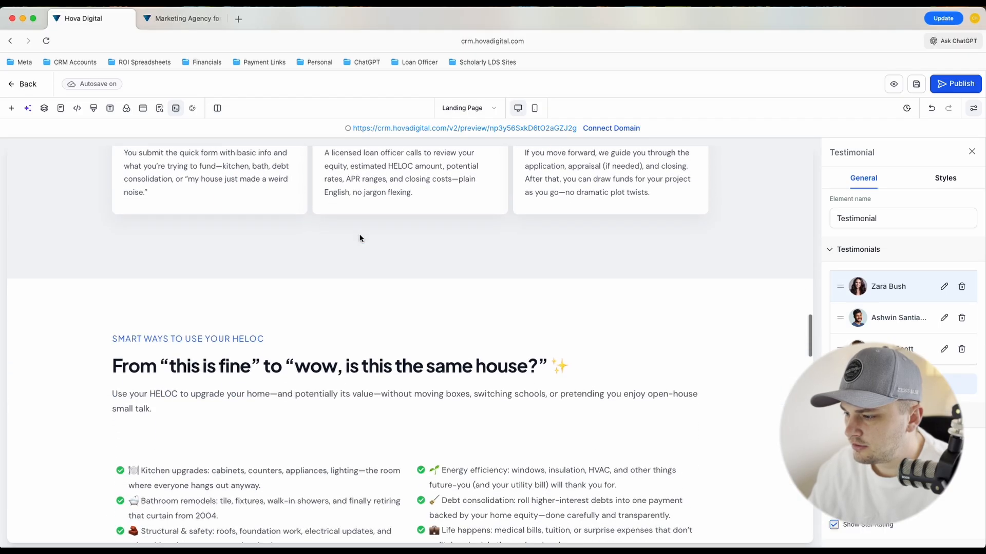
Review the page from the "Simple, transparent process" section down to the FAQ, then back up through the hero to the header
{"action": "scroll", "coordinate": [359, 238], "scroll_direction": "down", "scroll_amount": 15}
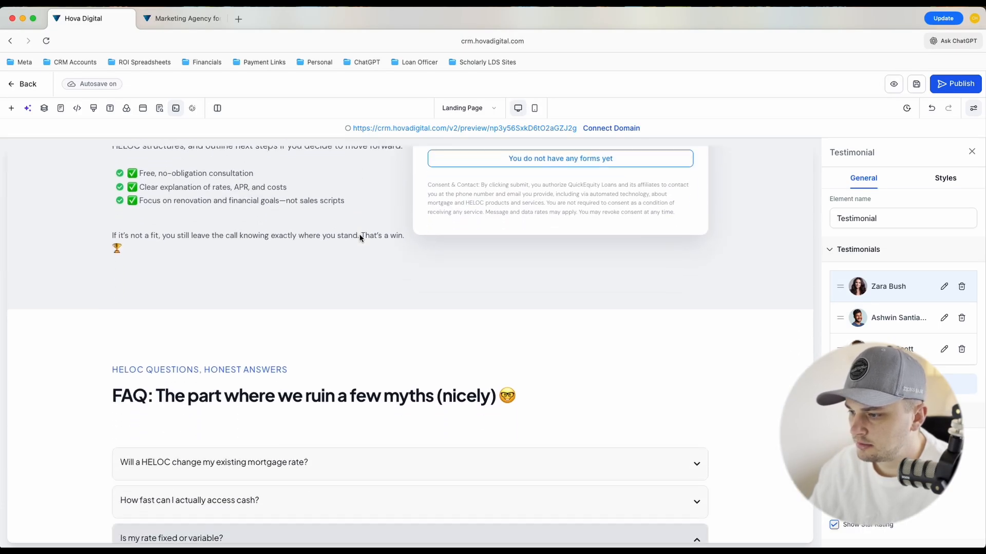
{"action": "scroll", "coordinate": [359, 238], "scroll_direction": "down", "scroll_amount": 4}
{"action": "scroll", "coordinate": [359, 238], "scroll_direction": "up", "scroll_amount": 20}
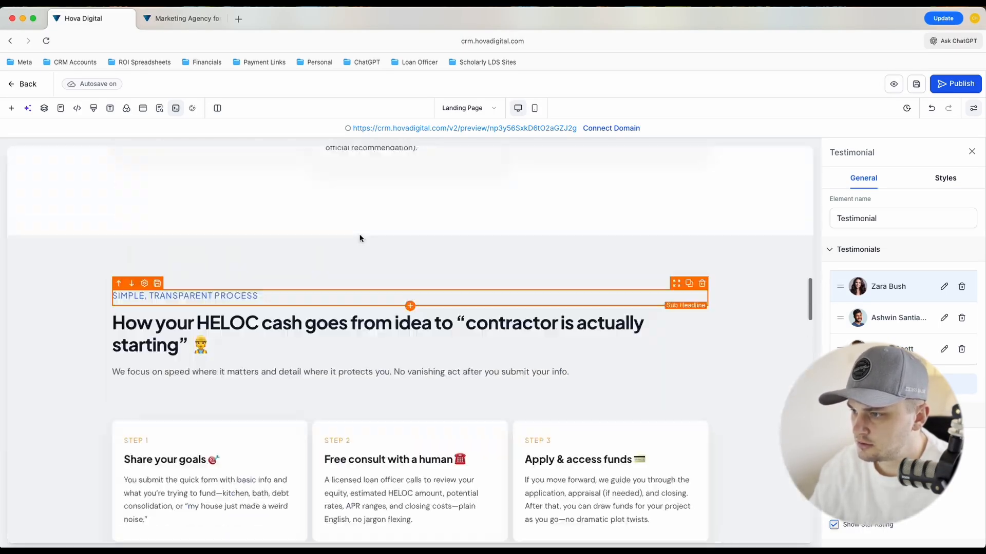
{"action": "scroll", "coordinate": [360, 237], "scroll_direction": "up", "scroll_amount": 10}
{"action": "scroll", "coordinate": [360, 241], "scroll_direction": "down", "scroll_amount": 2}
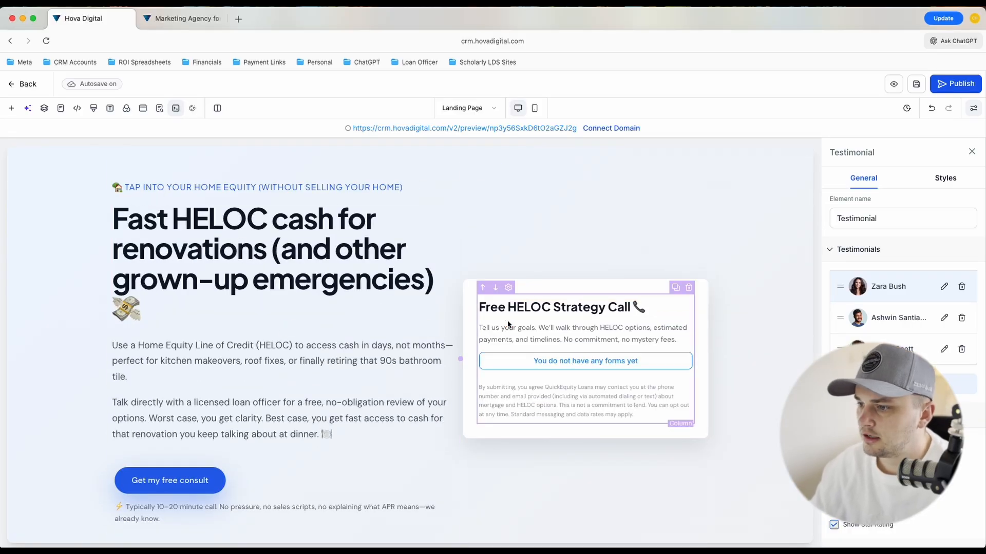
{"action": "scroll", "coordinate": [507, 324], "scroll_direction": "up", "scroll_amount": 1}
{"action": "scroll", "coordinate": [508, 324], "scroll_direction": "down", "scroll_amount": 2}
{"action": "scroll", "coordinate": [508, 322], "scroll_direction": "down", "scroll_amount": 2}
{"action": "scroll", "coordinate": [507, 322], "scroll_direction": "up", "scroll_amount": 4}
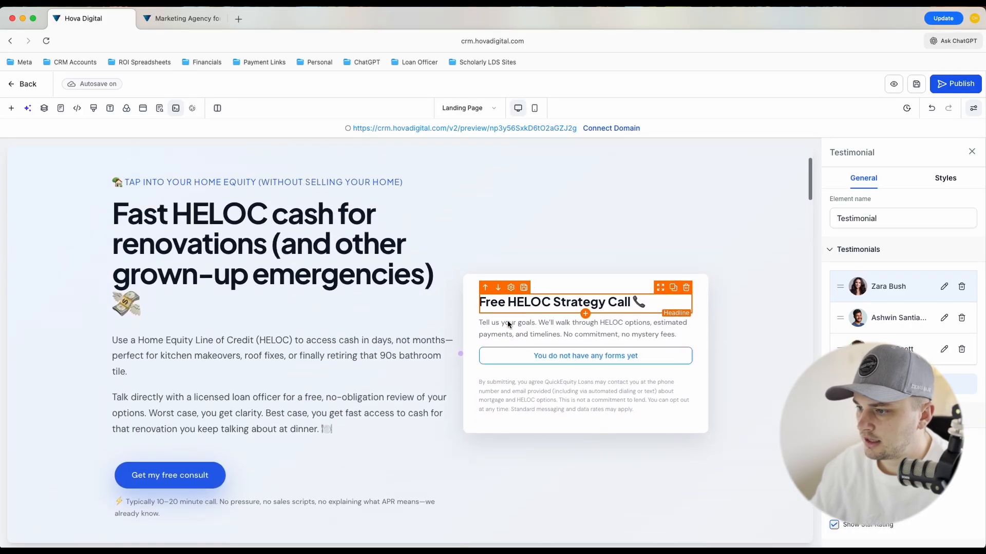
{"action": "scroll", "coordinate": [507, 322], "scroll_direction": "up", "scroll_amount": 2}
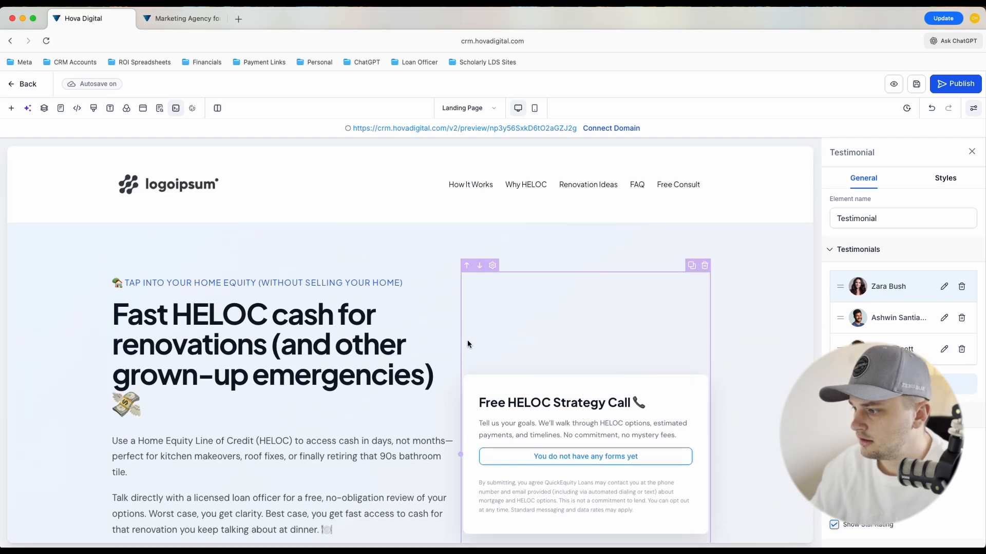
{"action": "scroll", "coordinate": [503, 345], "scroll_direction": "down", "scroll_amount": 3}
{"action": "scroll", "coordinate": [504, 342], "scroll_direction": "up", "scroll_amount": 3}
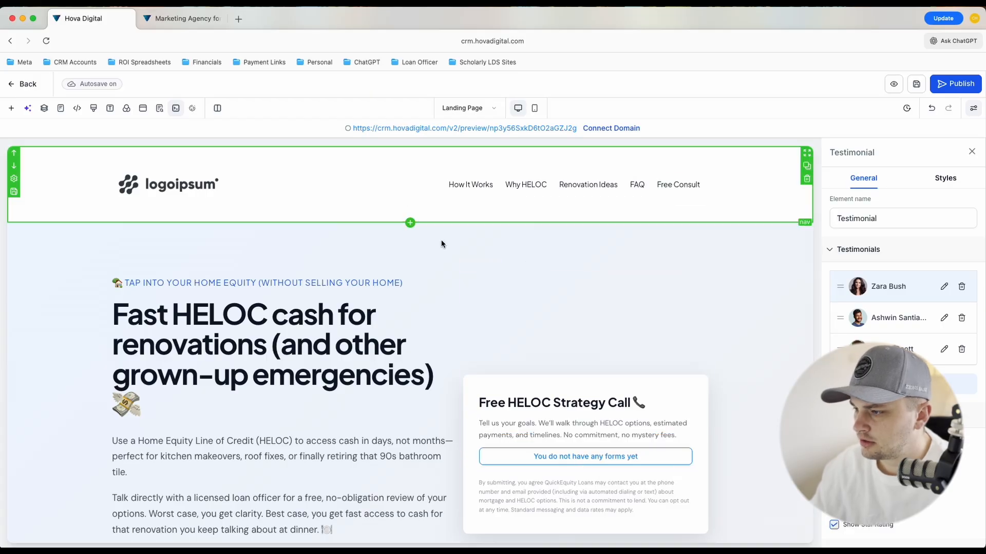
Delete the header's navigation menu and add an Image element in its place
{"action": "left_click", "coordinate": [495, 187]}
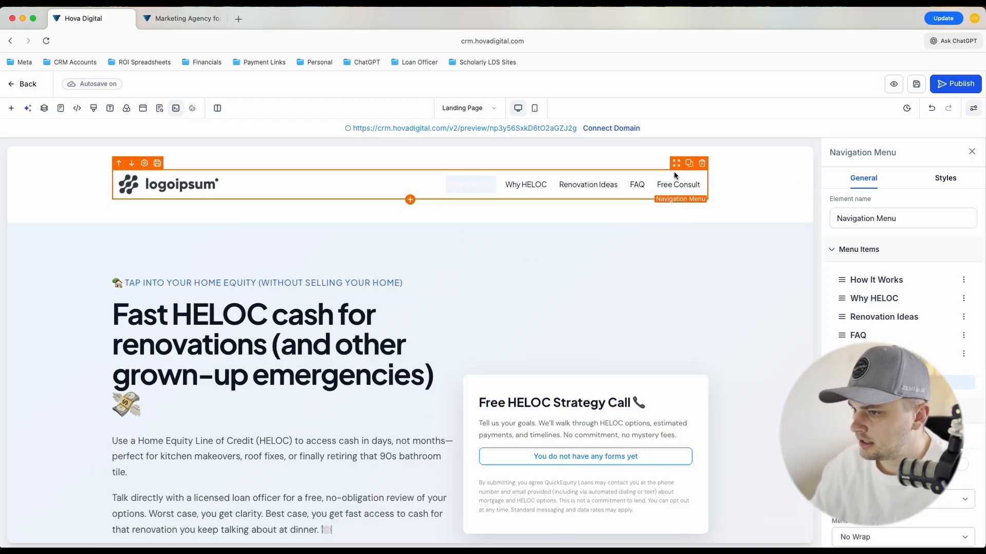
{"action": "left_click", "coordinate": [702, 165]}
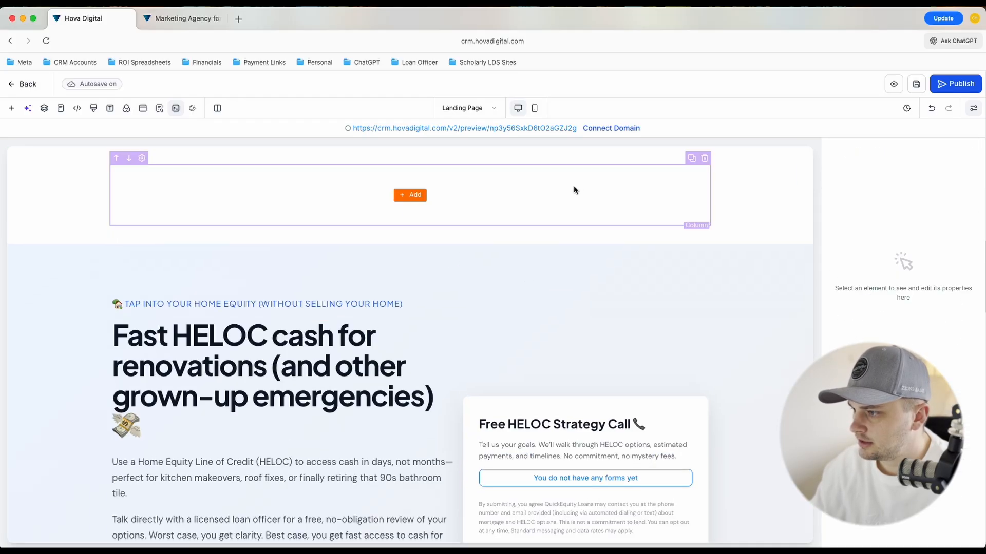
{"action": "left_click", "coordinate": [413, 196]}
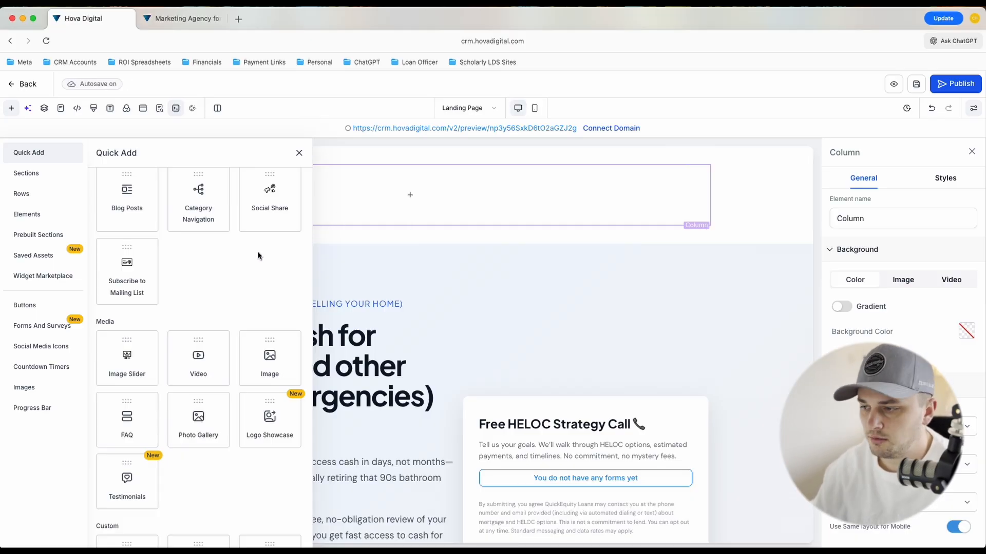
{"action": "left_click", "coordinate": [273, 359]}
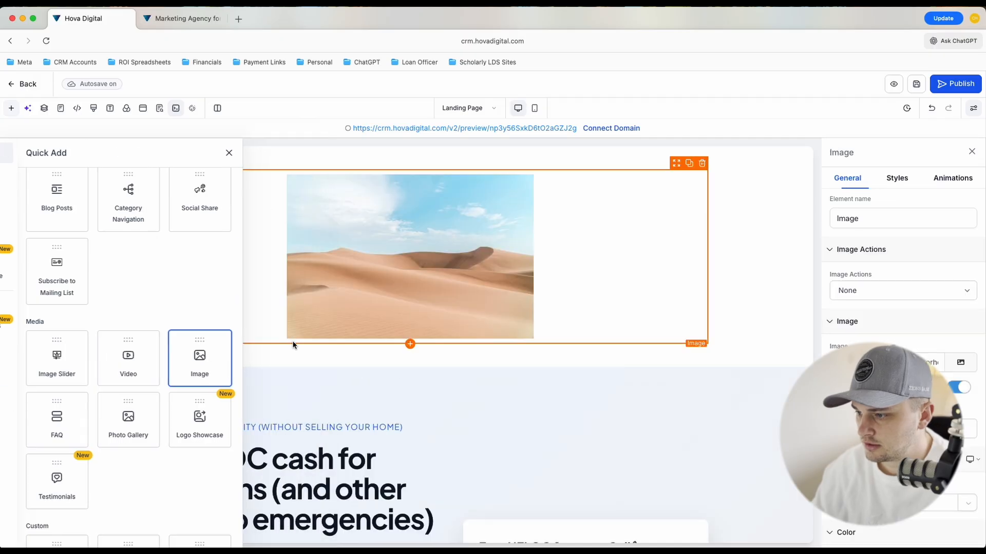
Set the header image to the Equal Housing Lender logo from media storage and shrink it to a small logo size
{"action": "left_click", "coordinate": [967, 361]}
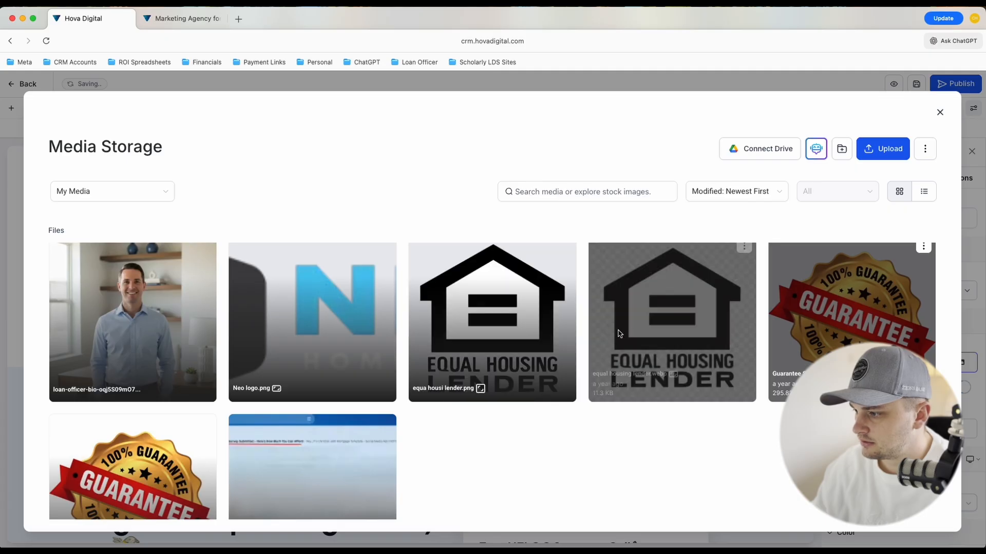
{"action": "left_click", "coordinate": [592, 343]}
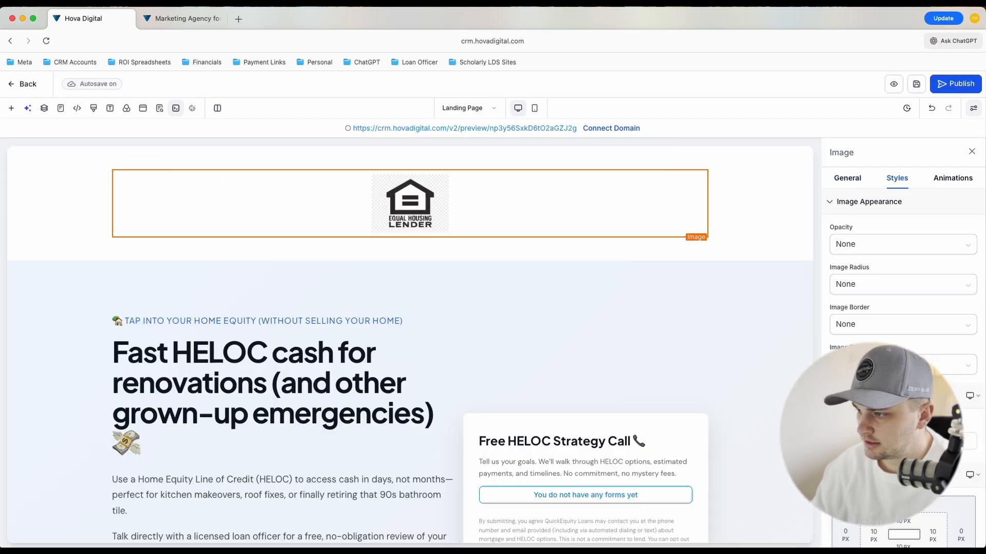
{"action": "left_click", "coordinate": [855, 441]}
{"action": "scroll", "coordinate": [267, 289], "scroll_direction": "down", "scroll_amount": 10}
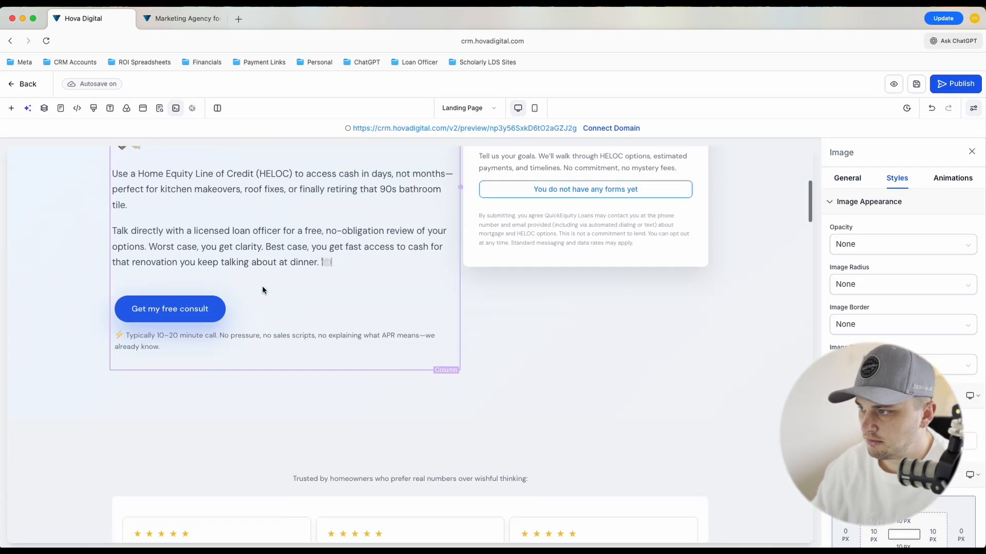
In the mobile view, center-align the "Fast HELOC cash for renovations" headline and the sub-headline above it
{"action": "left_click", "coordinate": [534, 107]}
{"action": "scroll", "coordinate": [381, 322], "scroll_direction": "up", "scroll_amount": 6}
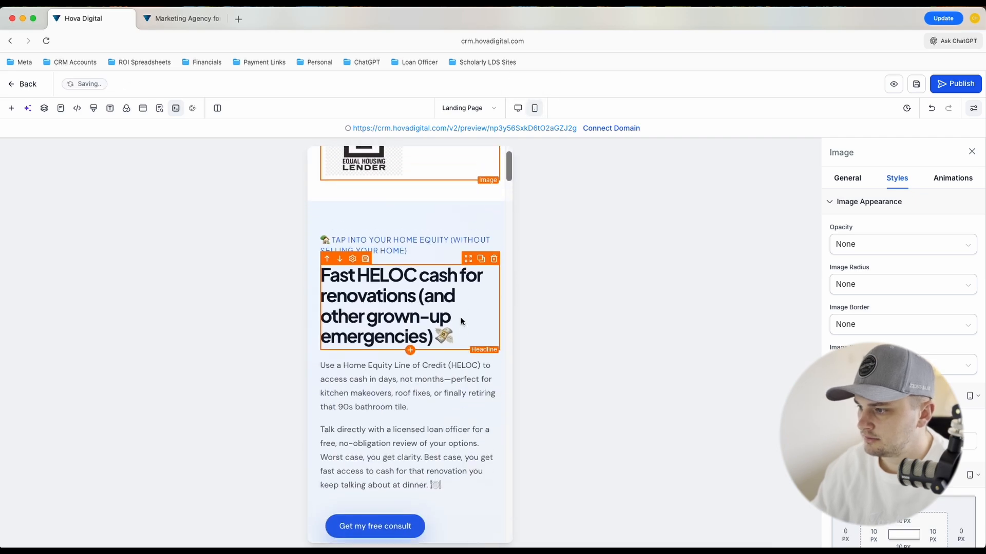
{"action": "scroll", "coordinate": [460, 320], "scroll_direction": "down", "scroll_amount": 5}
{"action": "scroll", "coordinate": [460, 318], "scroll_direction": "down", "scroll_amount": 10}
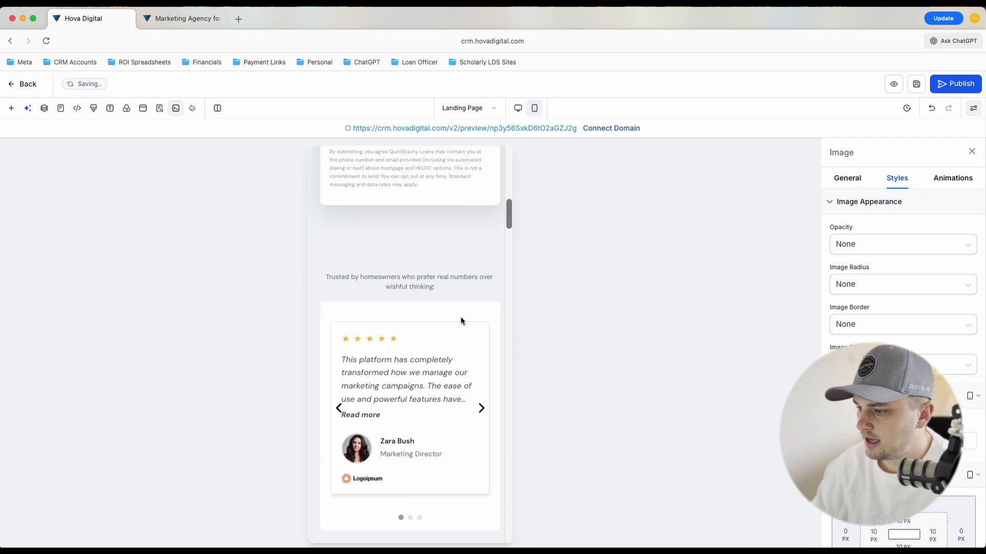
{"action": "scroll", "coordinate": [460, 314], "scroll_direction": "up", "scroll_amount": 13}
{"action": "left_click", "coordinate": [435, 315]}
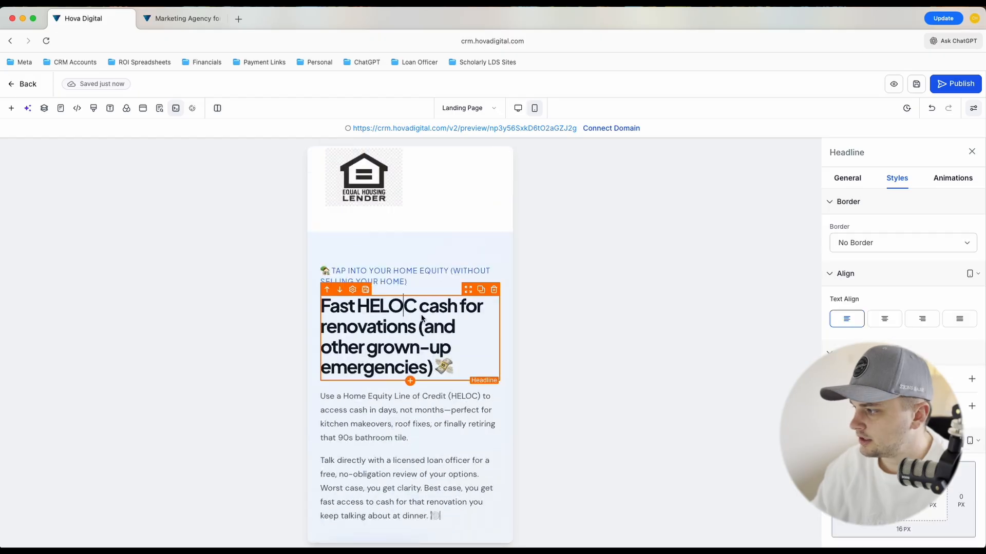
{"action": "left_click", "coordinate": [885, 319]}
{"action": "left_click", "coordinate": [372, 277]}
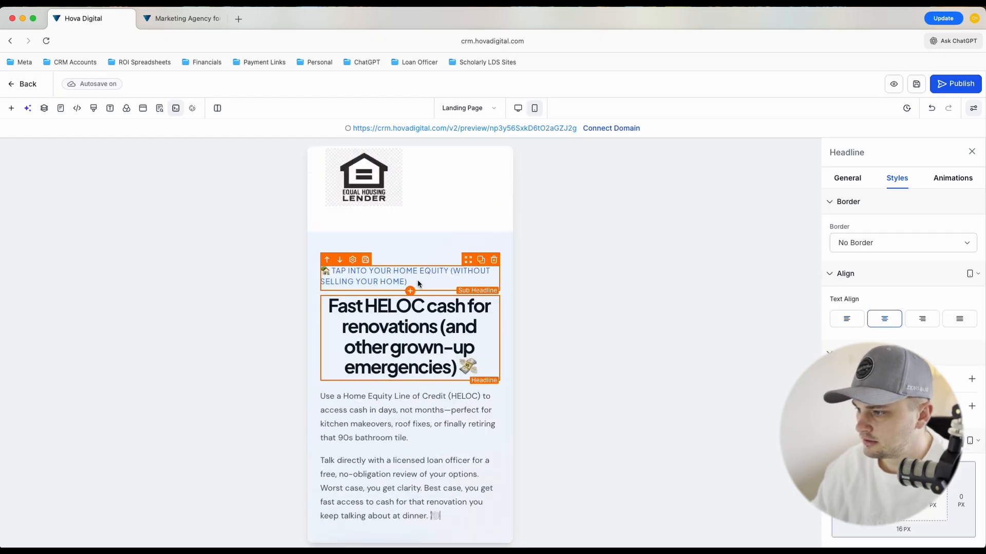
{"action": "left_click", "coordinate": [884, 319]}
Select the "Get my free consult" button, close its settings and open the Ask AI assistant
{"action": "scroll", "coordinate": [427, 422], "scroll_direction": "down", "scroll_amount": 2}
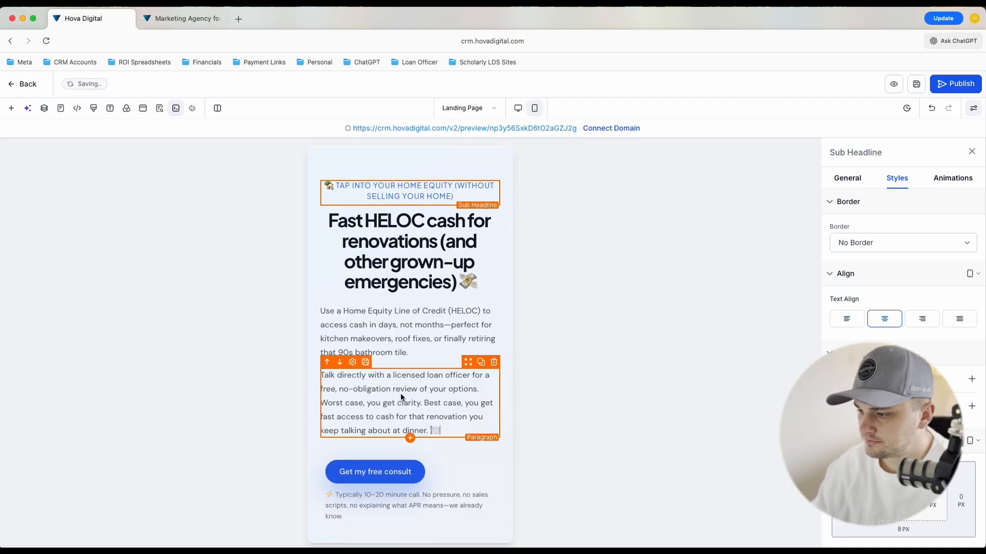
{"action": "scroll", "coordinate": [407, 433], "scroll_direction": "down", "scroll_amount": 3}
{"action": "left_click", "coordinate": [464, 331]}
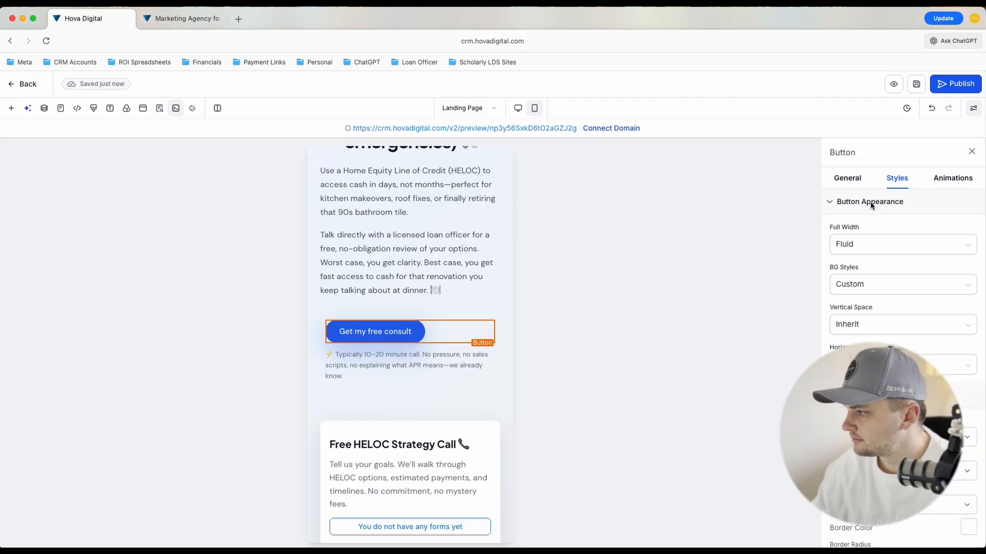
{"action": "left_click", "coordinate": [972, 153]}
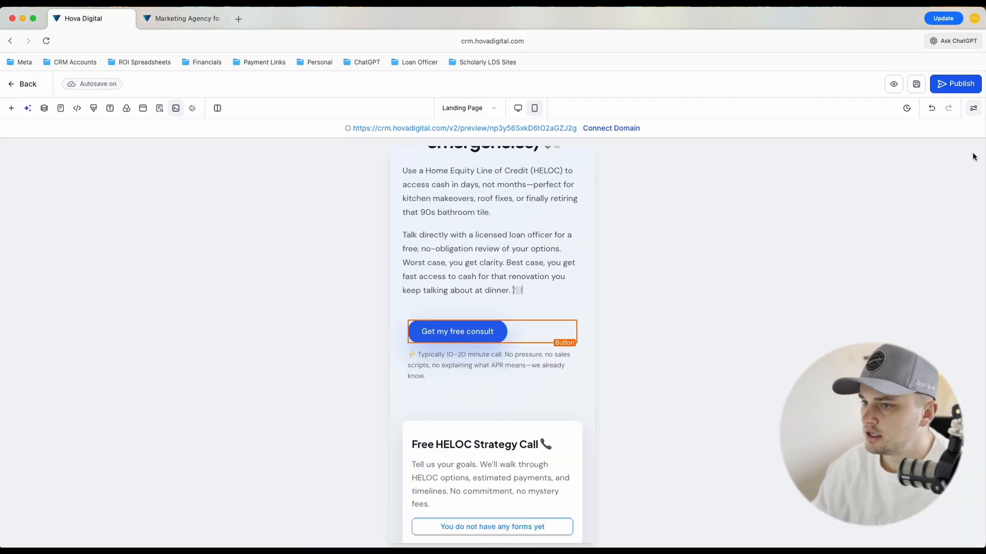
{"action": "left_click", "coordinate": [29, 108]}
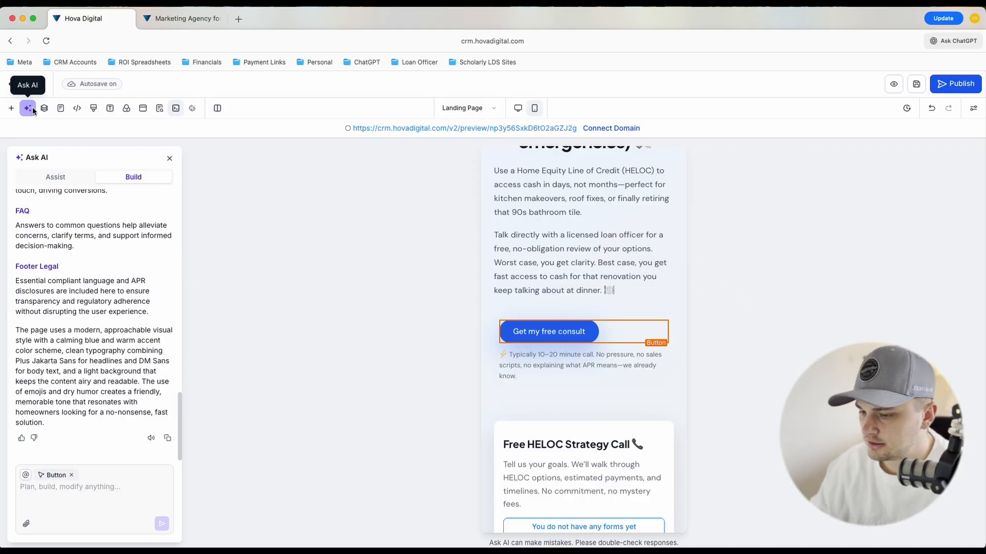
Write the AI prompt "On the mobile version, center all buttons for me, and make the buttons" without sending it
{"action": "left_click", "coordinate": [93, 510]}
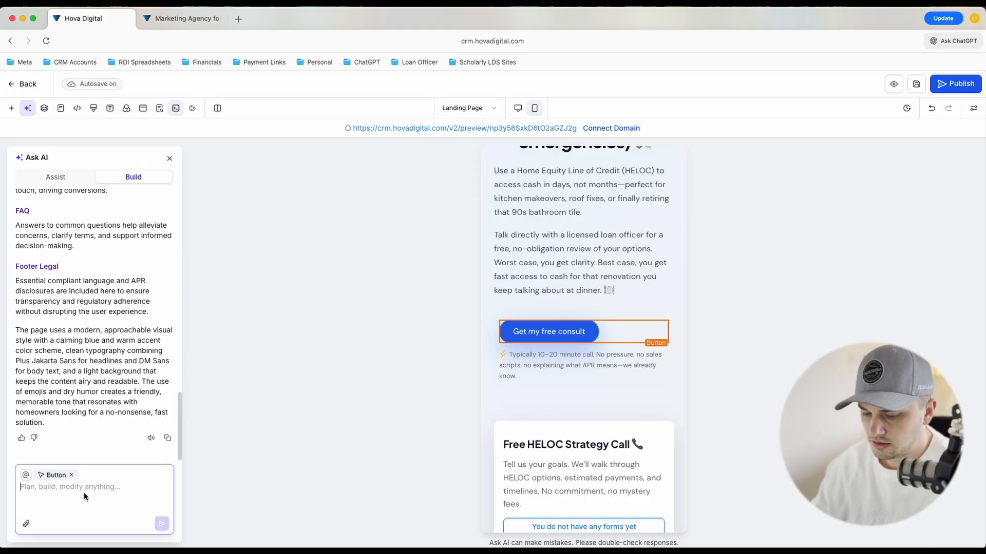
{"action": "type", "text": "On the mobile versions"}
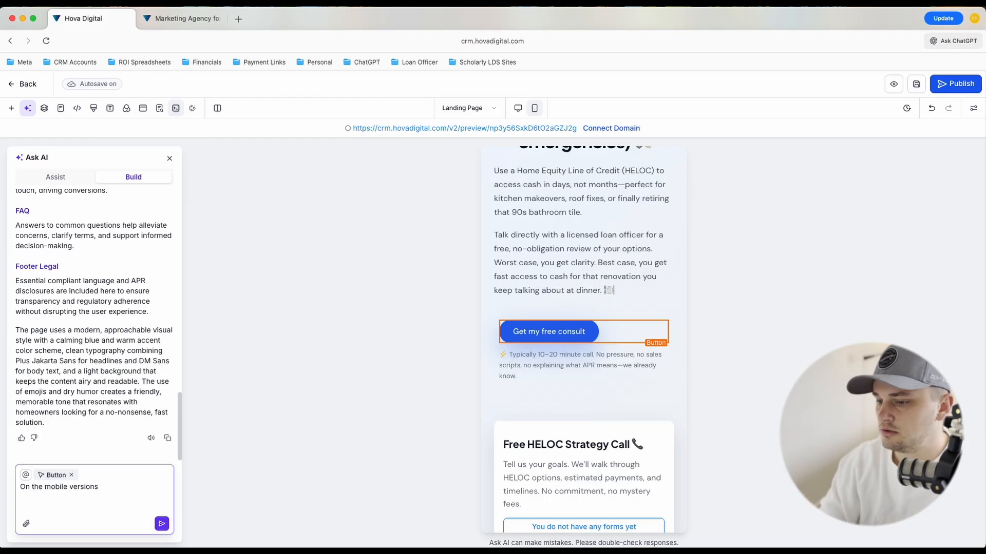
{"action": "key", "text": "BackSpace"}
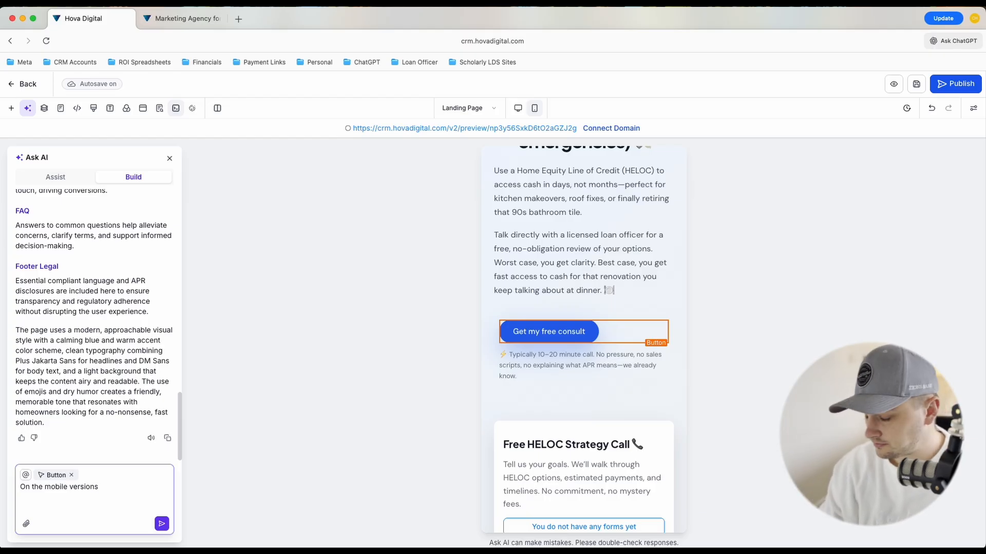
{"action": "type", "text": ", ce"}
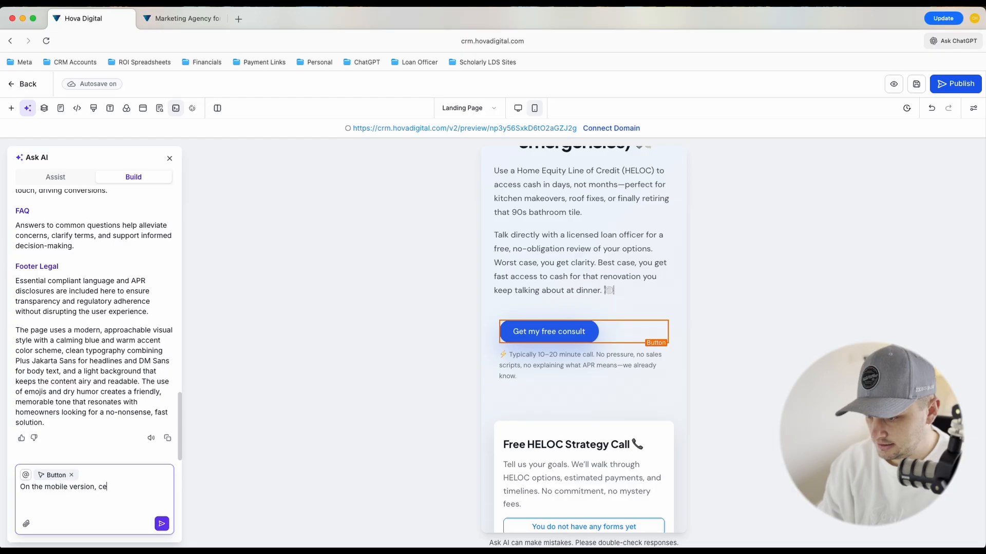
{"action": "type", "text": "nter all buttons f"}
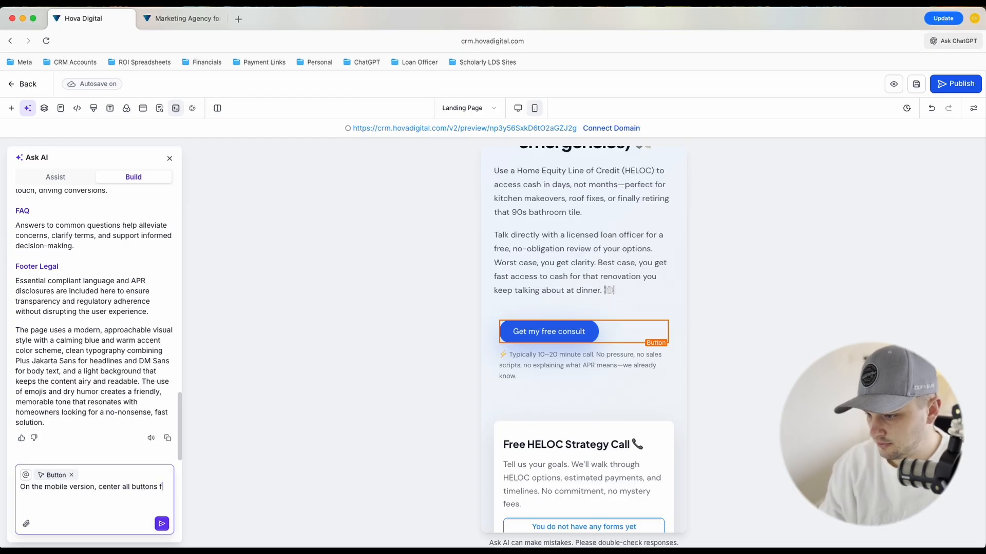
{"action": "type", "text": "or me, and make the buttons"}
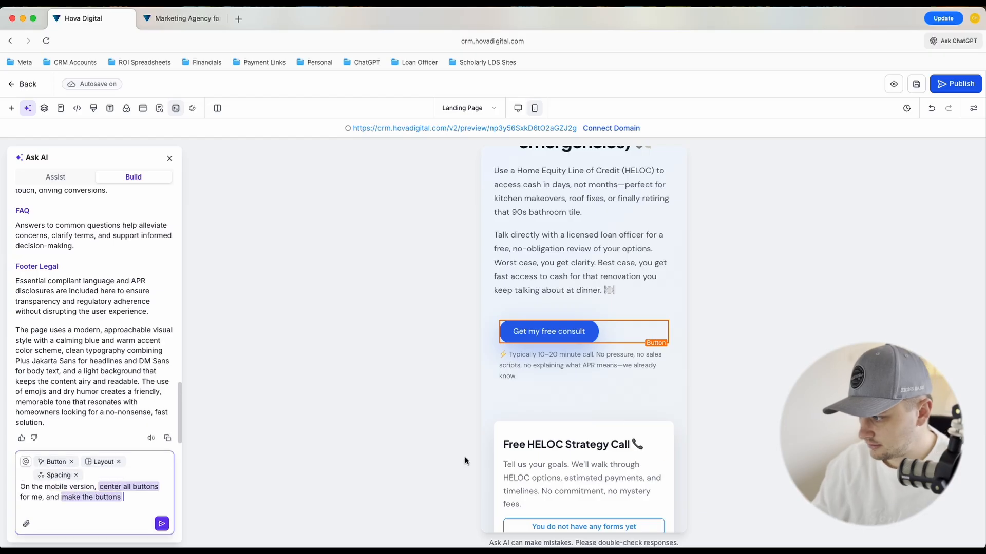
Reselect the "Get my free consult" button, check its style settings and extend the AI prompt with "the hex code #0FF0123"
{"action": "left_click", "coordinate": [585, 335]}
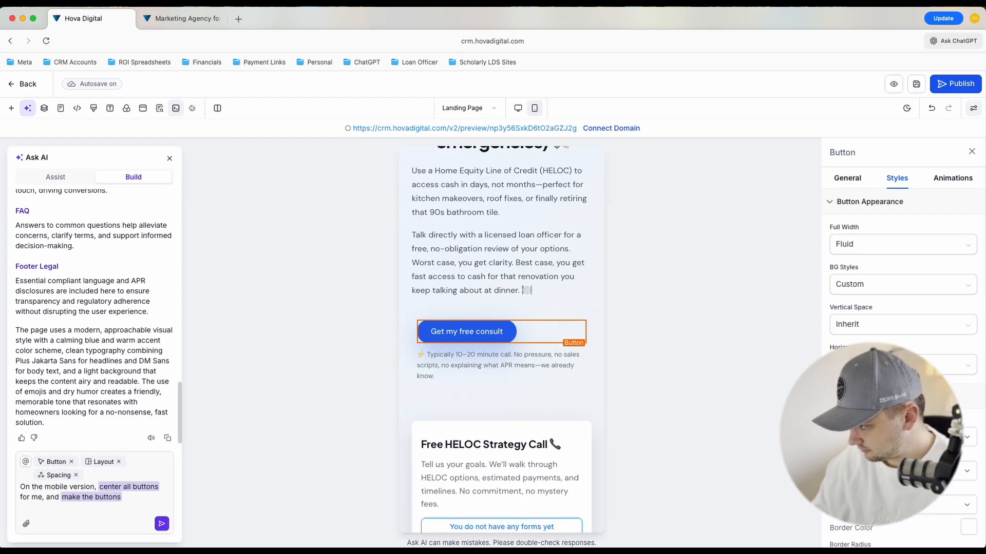
{"action": "scroll", "coordinate": [965, 329], "scroll_direction": "down", "scroll_amount": 10}
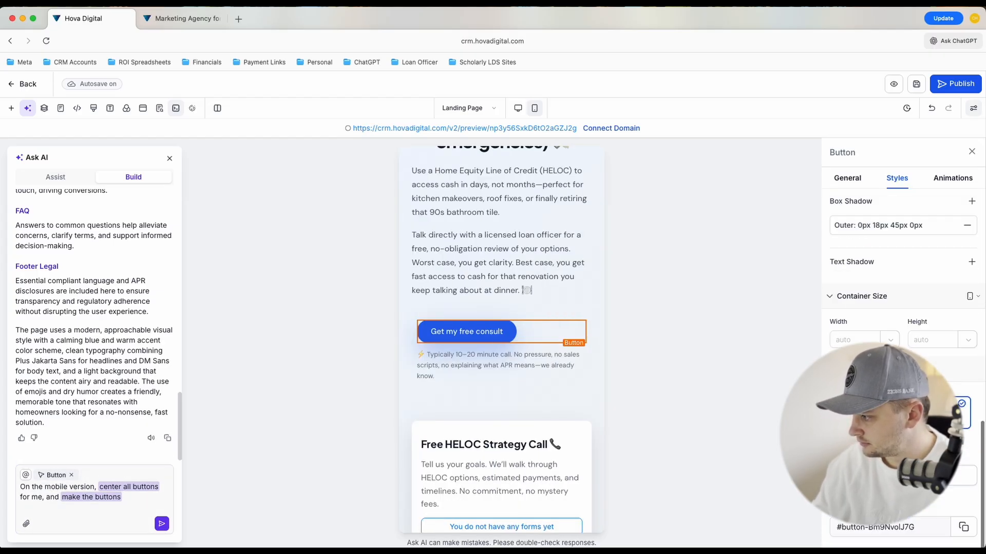
{"action": "scroll", "coordinate": [904, 308], "scroll_direction": "down", "scroll_amount": 1}
{"action": "scroll", "coordinate": [912, 330], "scroll_direction": "up", "scroll_amount": 7}
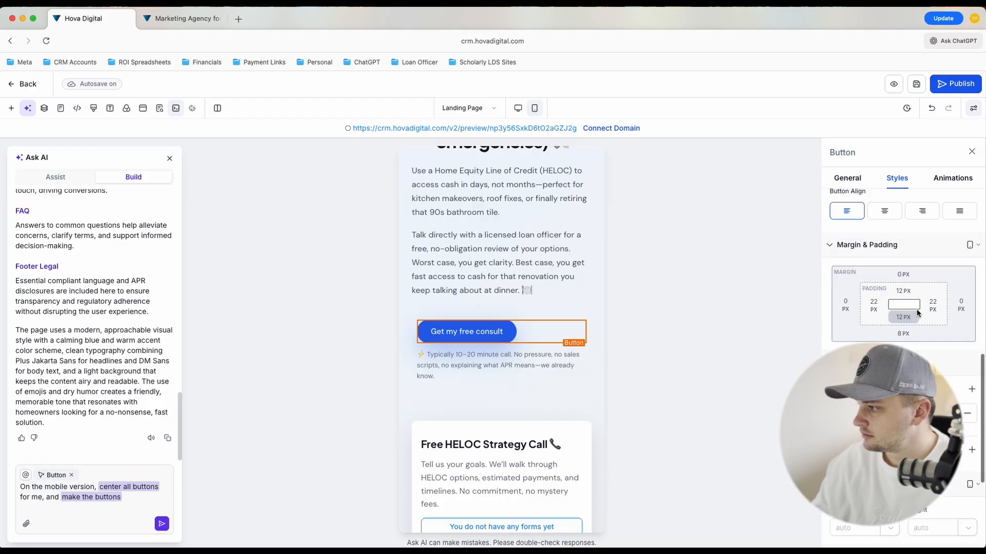
{"action": "left_click", "coordinate": [150, 505]}
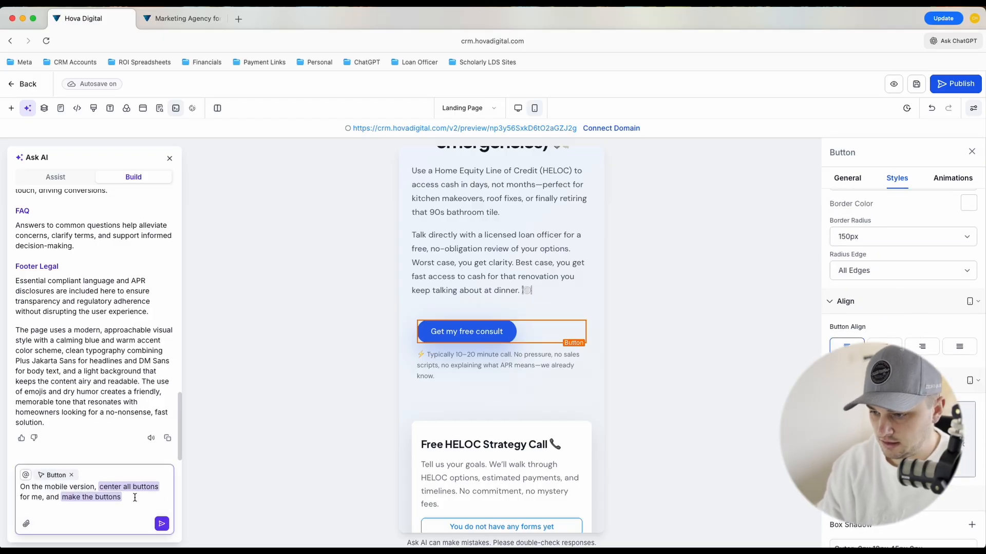
{"action": "type", "text": "the hex"}
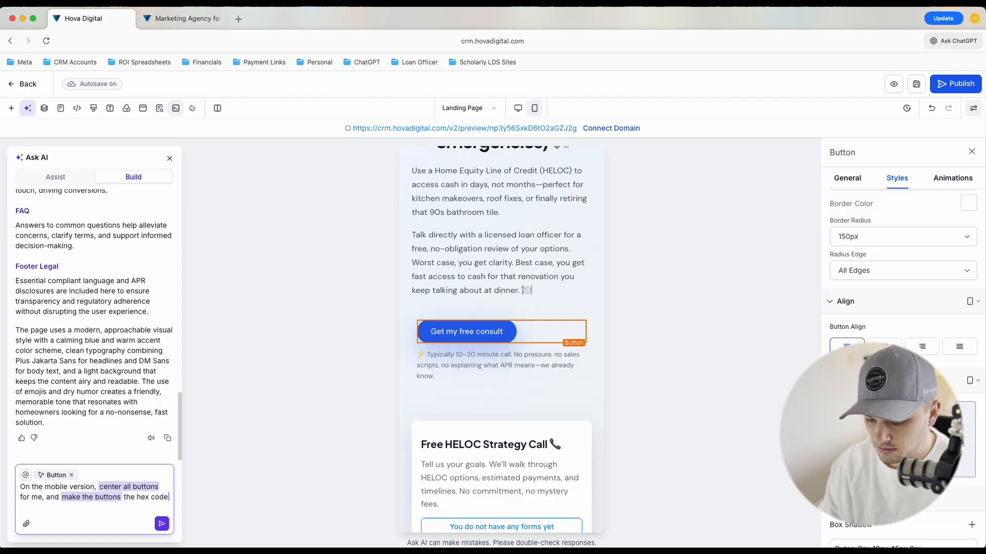
{"action": "type", "text": " code"}
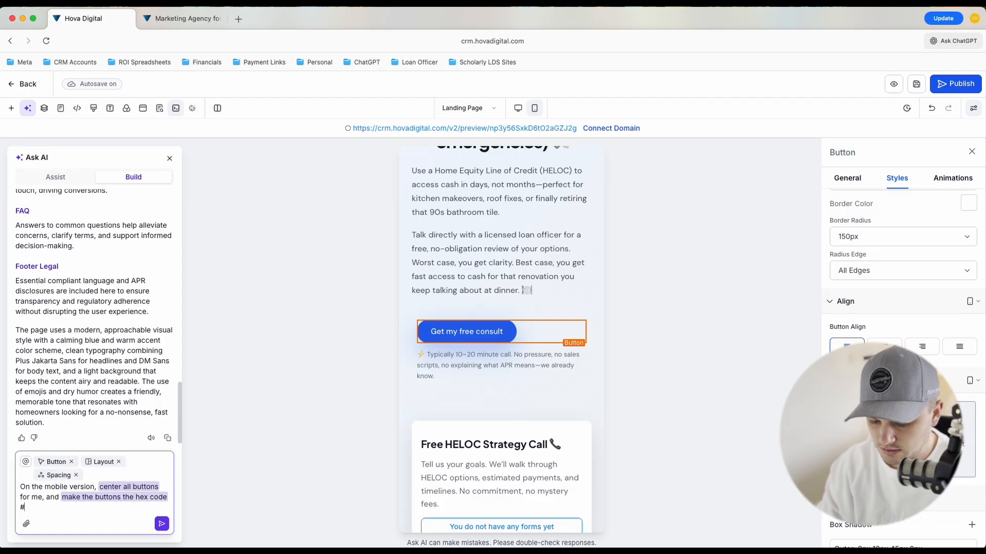
{"action": "type", "text": " #0"}
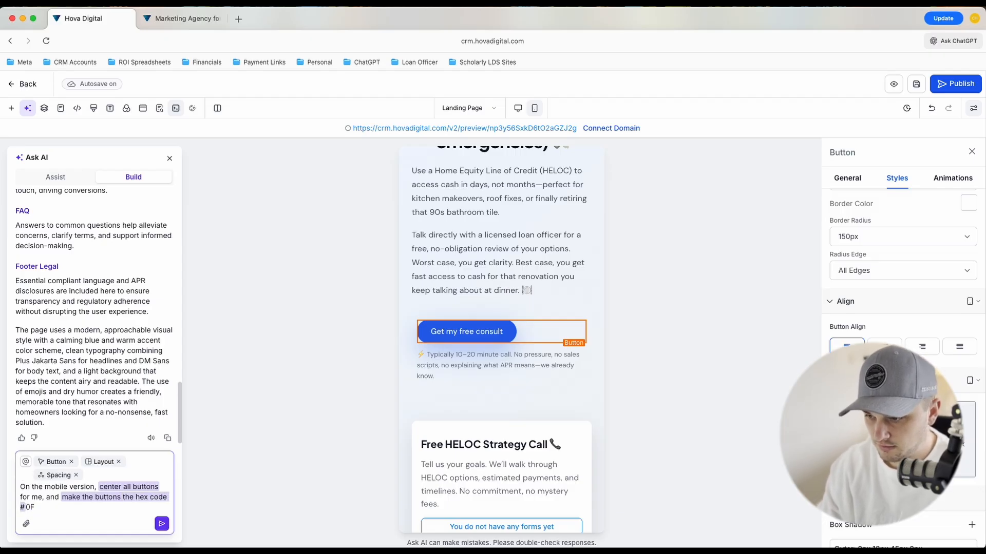
{"action": "type", "text": "FF"}
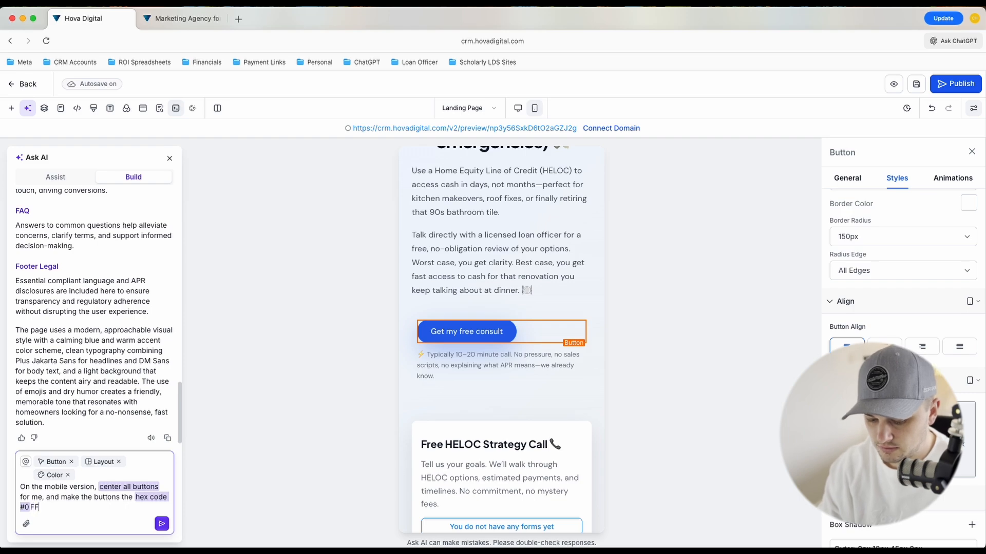
{"action": "type", "text": "0123"}
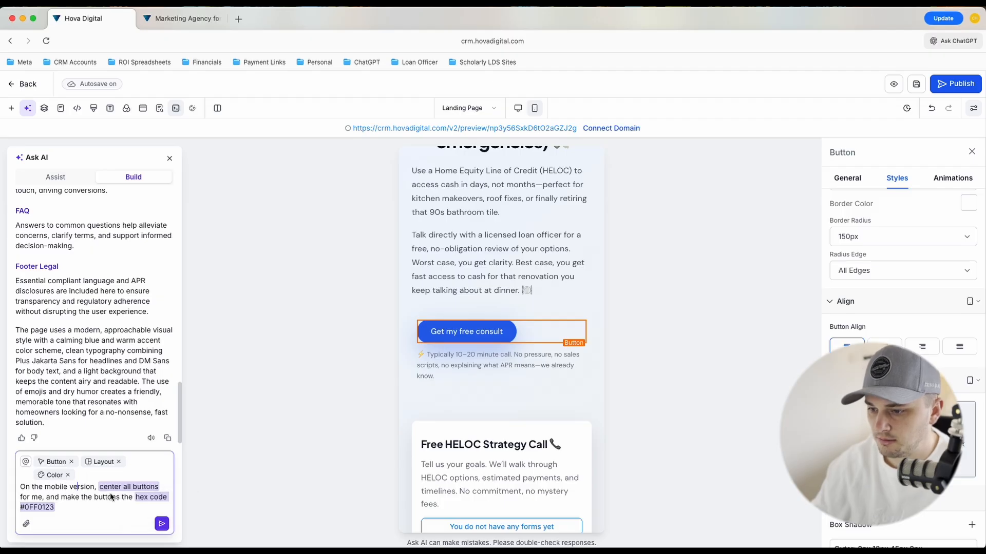
Reword the prompt's ending to "make the mobile buttons the color hex code #0FF0123" and send it to the AI
{"action": "left_click", "coordinate": [94, 497]}
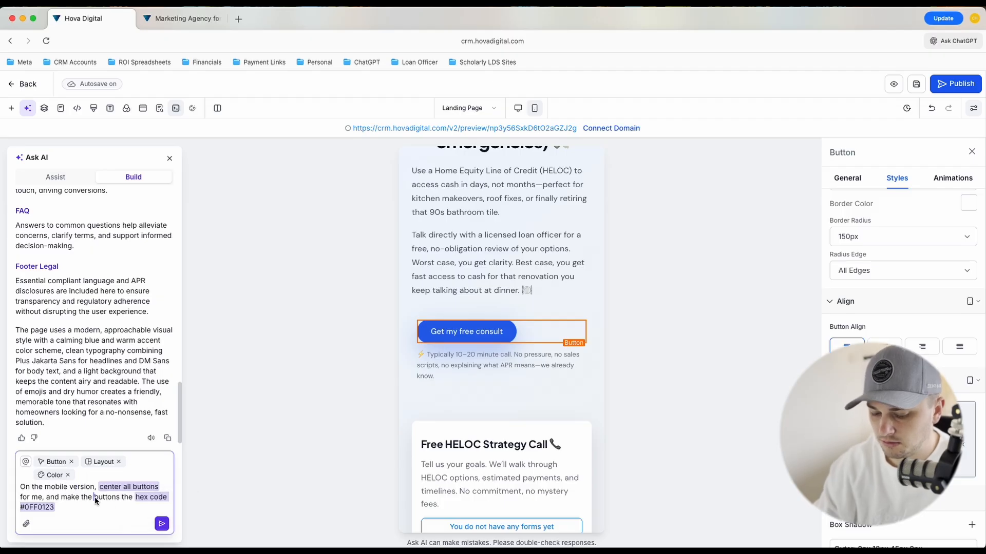
{"action": "type", "text": "moib"}
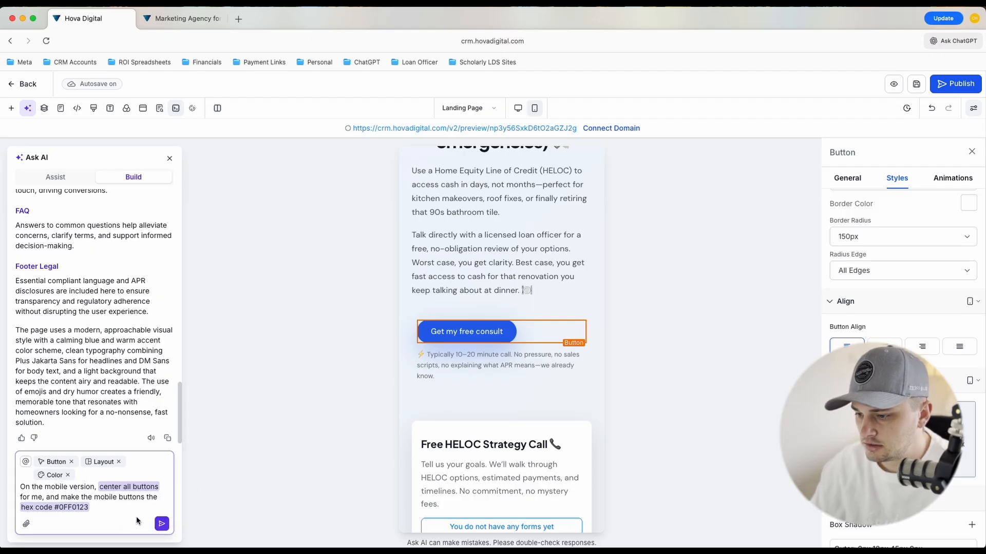
{"action": "type", "text": "color"}
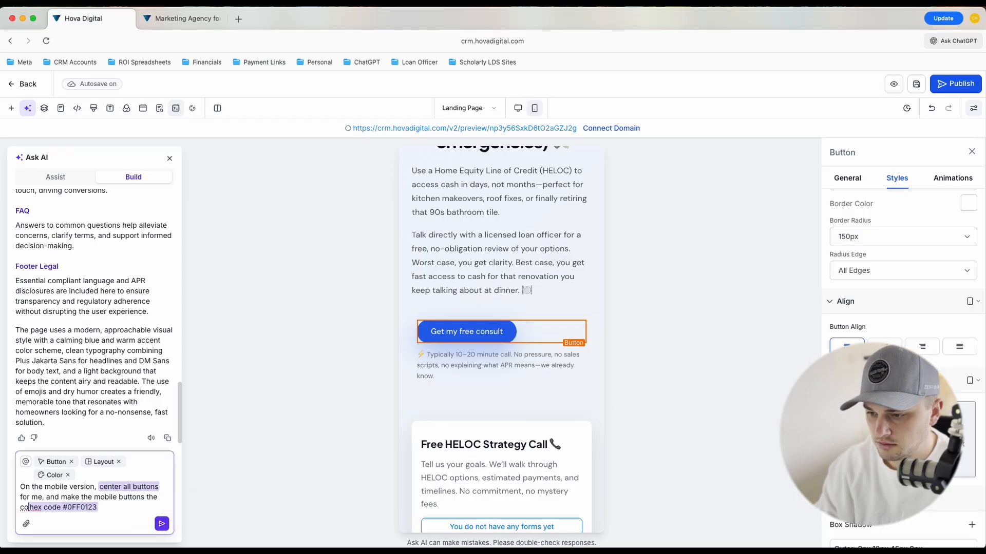
{"action": "left_click", "coordinate": [162, 525]}
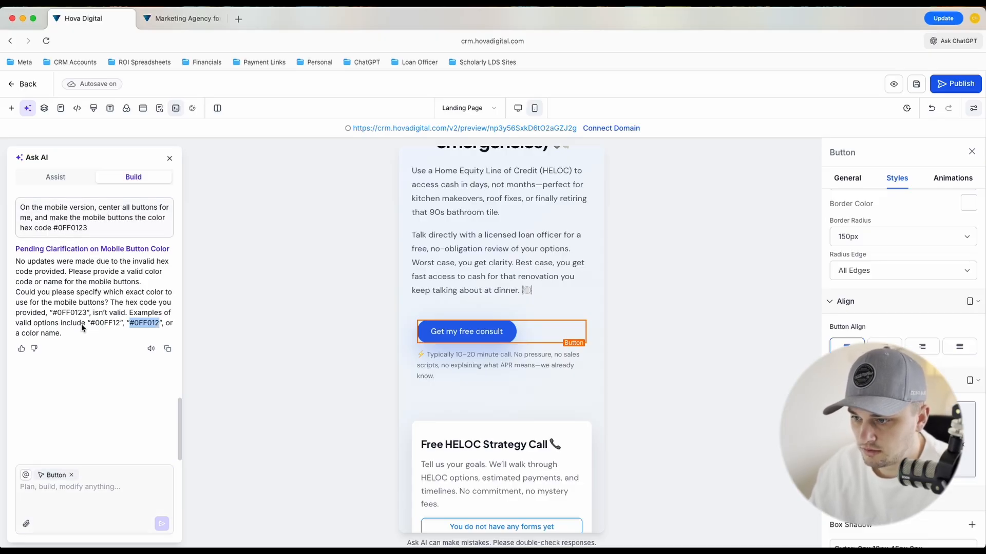
Reply to the AI with "Let's do the hex code #0ff012" and send it
{"action": "left_click", "coordinate": [99, 487]}
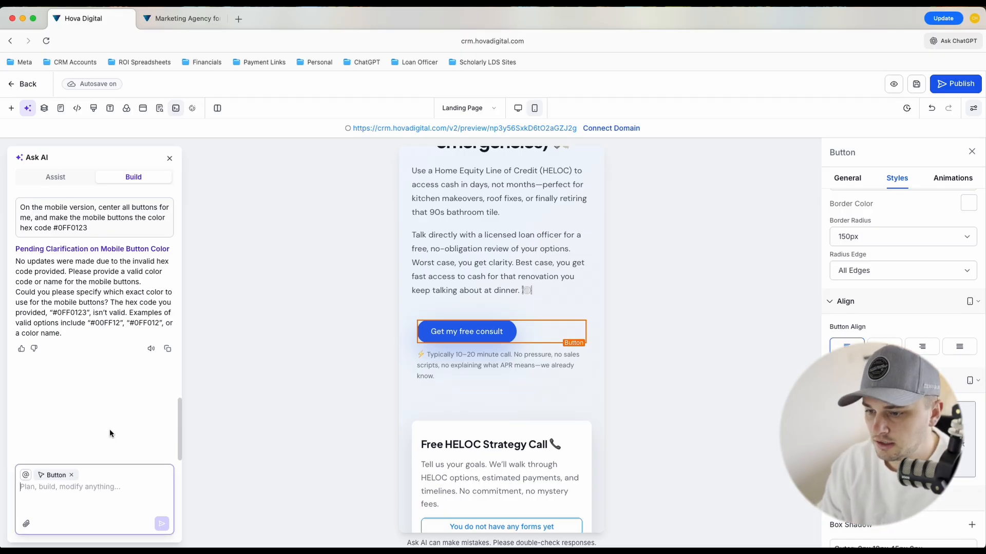
{"action": "type", "text": "PLea"}
{"action": "key", "text": "BackSpace"}
{"action": "key", "text": "BackSpace"}
{"action": "key", "text": "BackSpace"}
{"action": "key", "text": "BackSpace"}
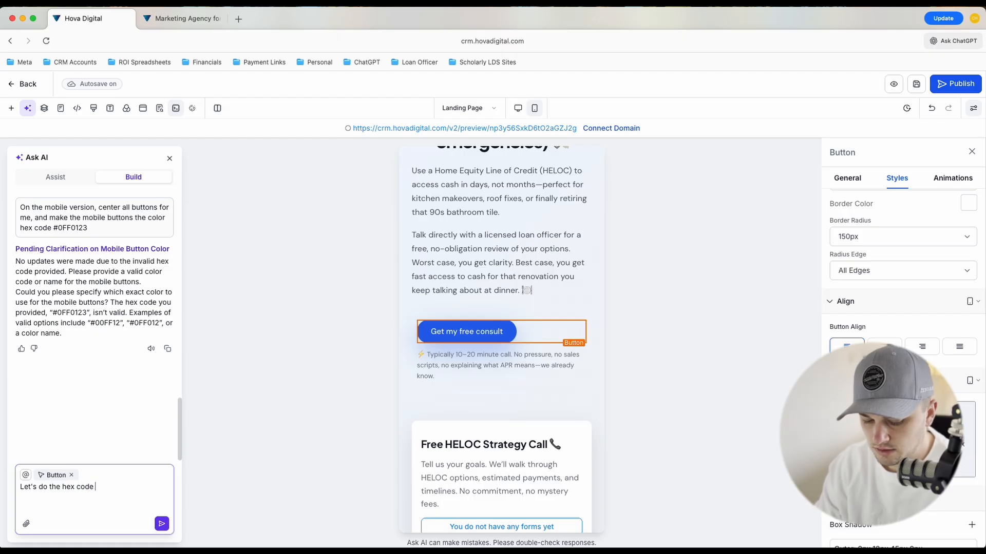
{"action": "type", "text": "ff"}
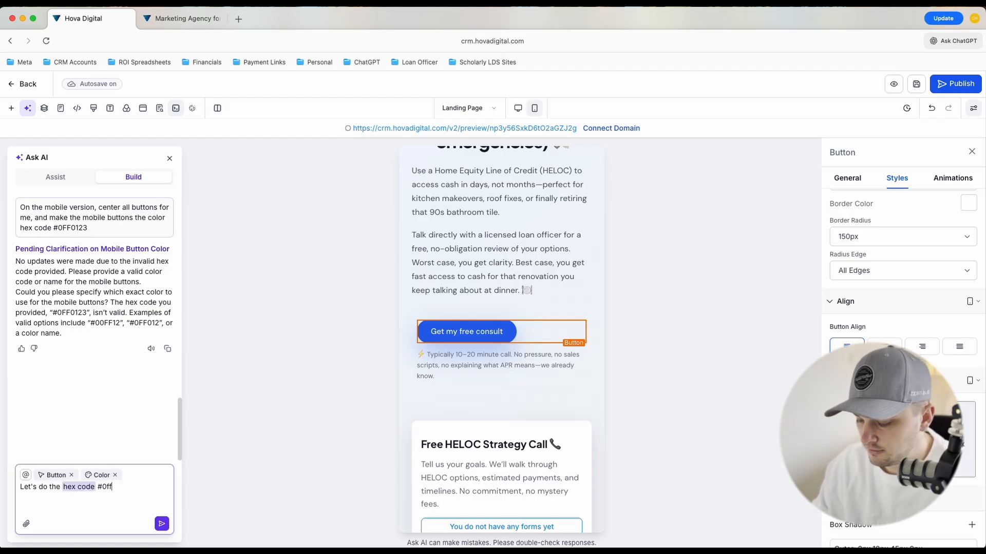
{"action": "type", "text": "012"}
{"action": "key", "text": "Return"}
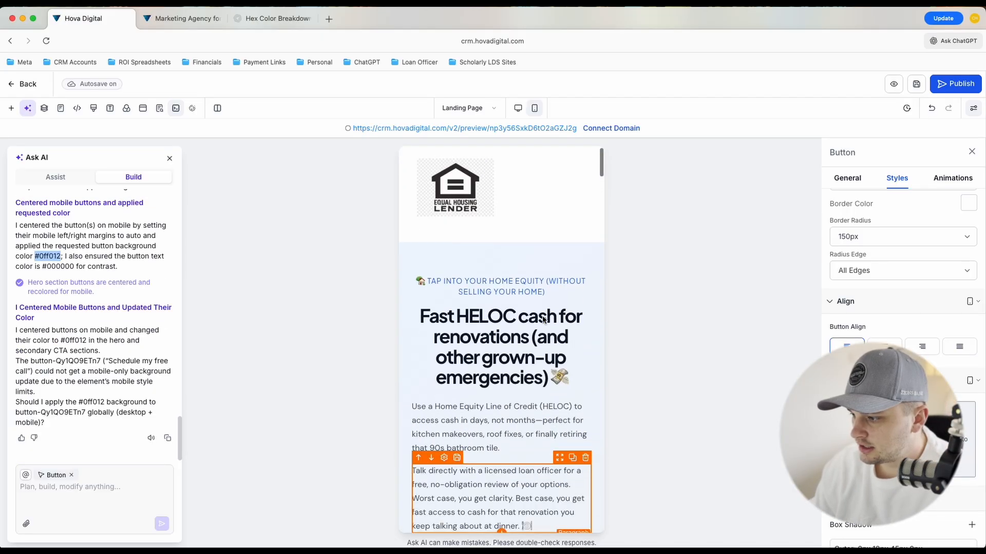
Review the whole mobile page from header to FAQ, checking the alignment and color of each section's buttons
{"action": "scroll", "coordinate": [543, 316], "scroll_direction": "down", "scroll_amount": 10}
{"action": "scroll", "coordinate": [543, 317], "scroll_direction": "down", "scroll_amount": 15}
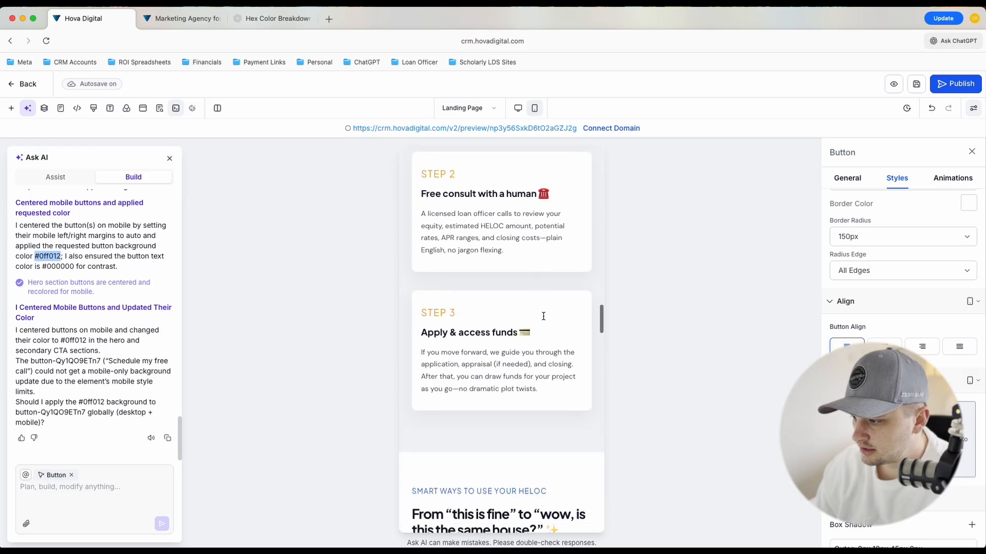
{"action": "scroll", "coordinate": [543, 319], "scroll_direction": "down", "scroll_amount": 15}
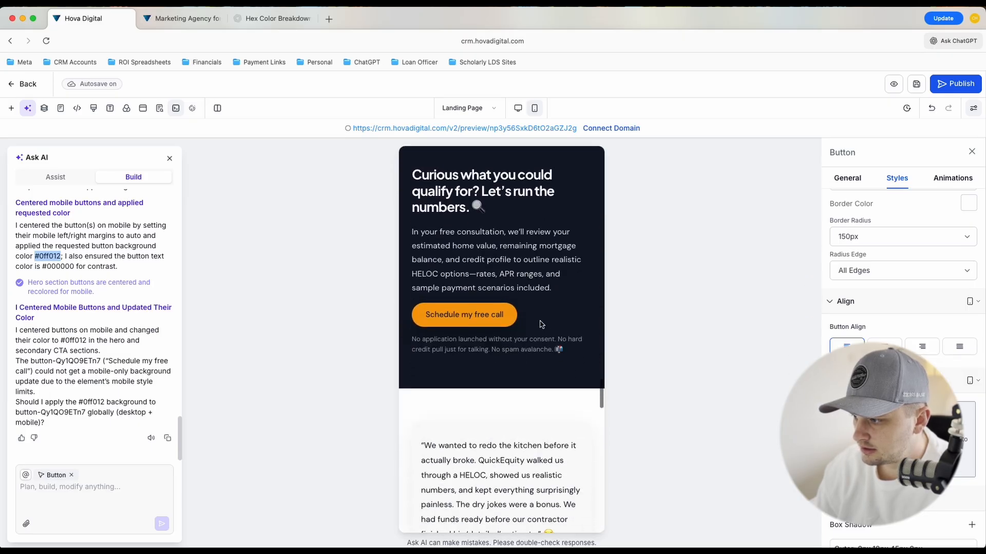
{"action": "scroll", "coordinate": [545, 349], "scroll_direction": "down", "scroll_amount": 15}
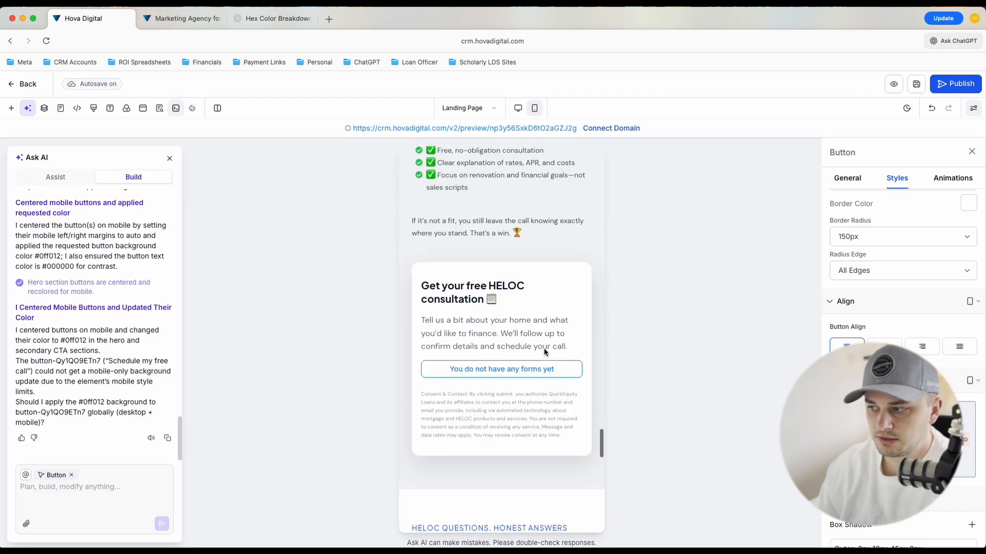
{"action": "scroll", "coordinate": [544, 351], "scroll_direction": "down", "scroll_amount": 10}
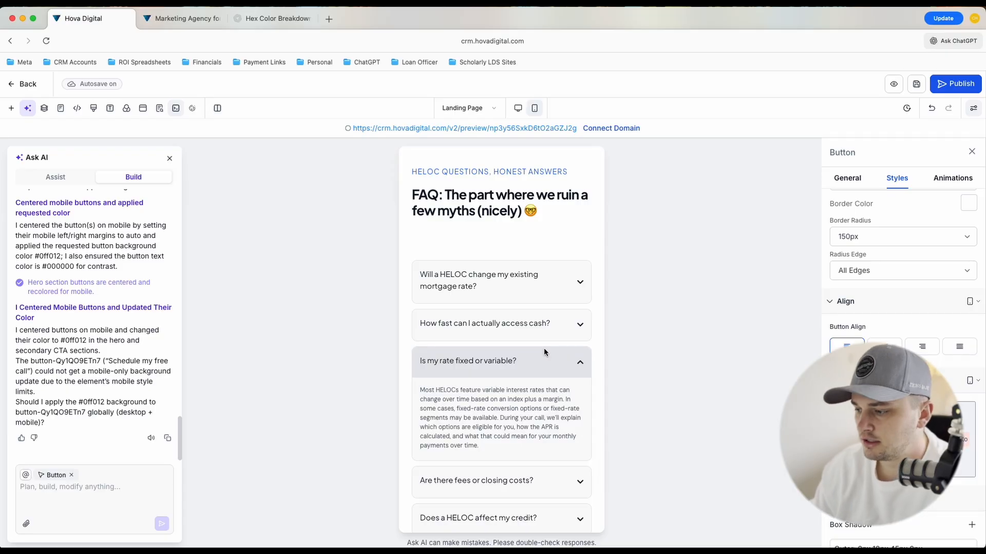
{"action": "scroll", "coordinate": [545, 352], "scroll_direction": "down", "scroll_amount": 3}
{"action": "scroll", "coordinate": [546, 352], "scroll_direction": "up", "scroll_amount": 20}
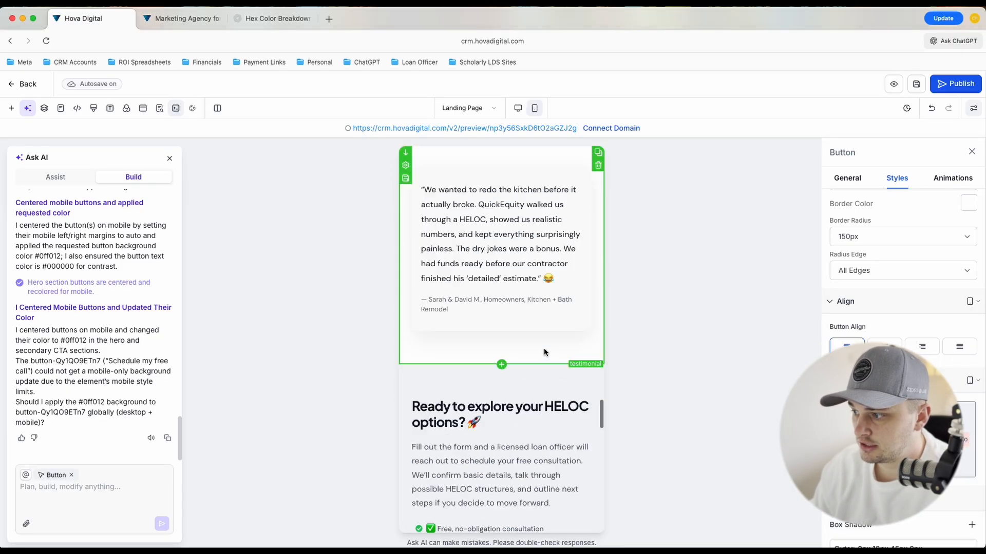
{"action": "scroll", "coordinate": [545, 352], "scroll_direction": "up", "scroll_amount": 20}
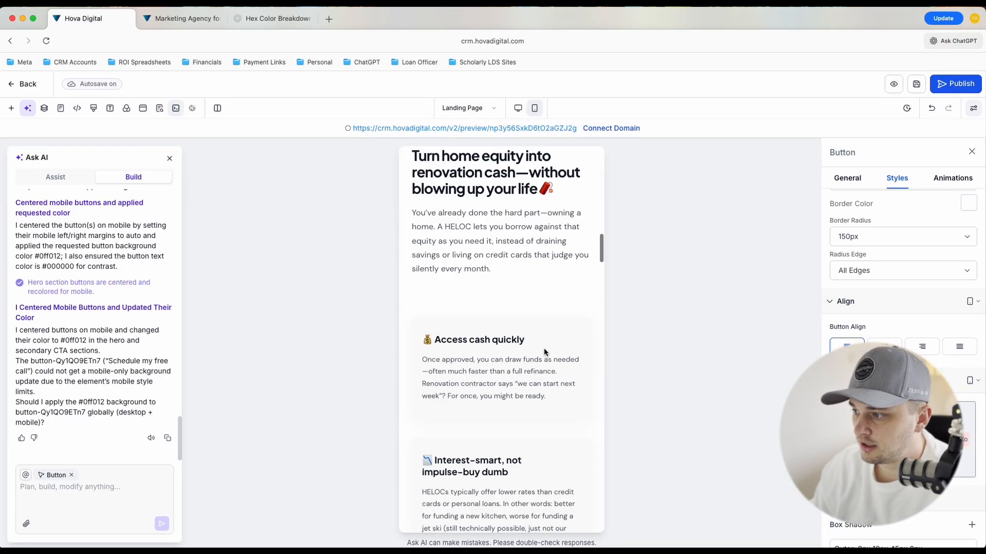
{"action": "scroll", "coordinate": [543, 348], "scroll_direction": "up", "scroll_amount": 15}
{"action": "scroll", "coordinate": [544, 348], "scroll_direction": "down", "scroll_amount": 1}
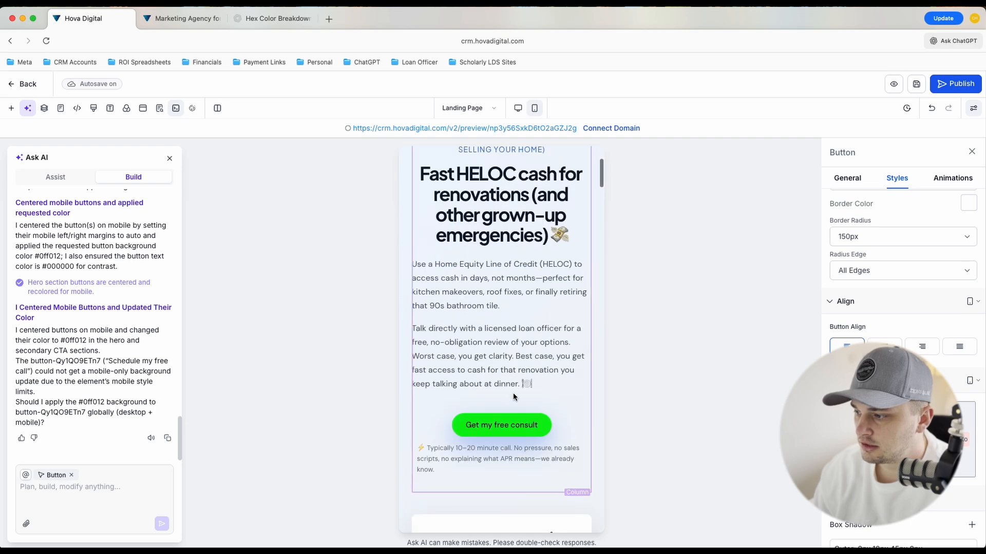
{"action": "scroll", "coordinate": [490, 377], "scroll_direction": "down", "scroll_amount": 2}
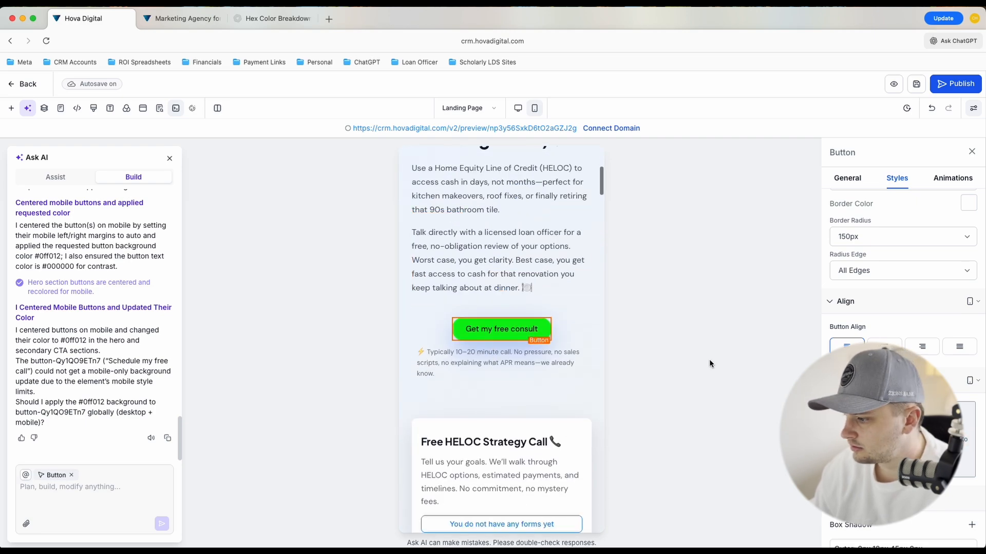
{"action": "scroll", "coordinate": [503, 422], "scroll_direction": "down", "scroll_amount": 3}
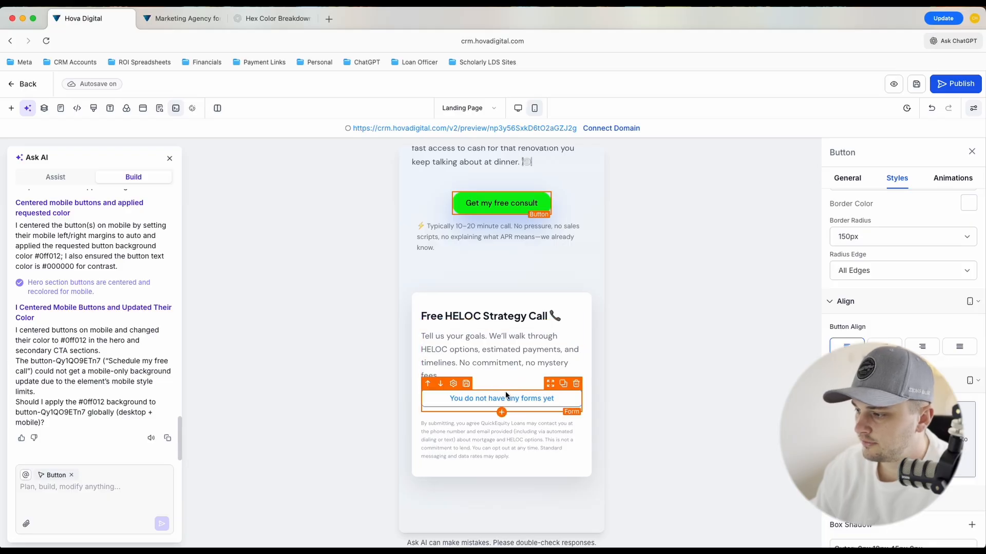
Look through the "Get my free consult" button's style and general settings, including its text, link and color options
{"action": "scroll", "coordinate": [903, 308], "scroll_direction": "down", "scroll_amount": 5}
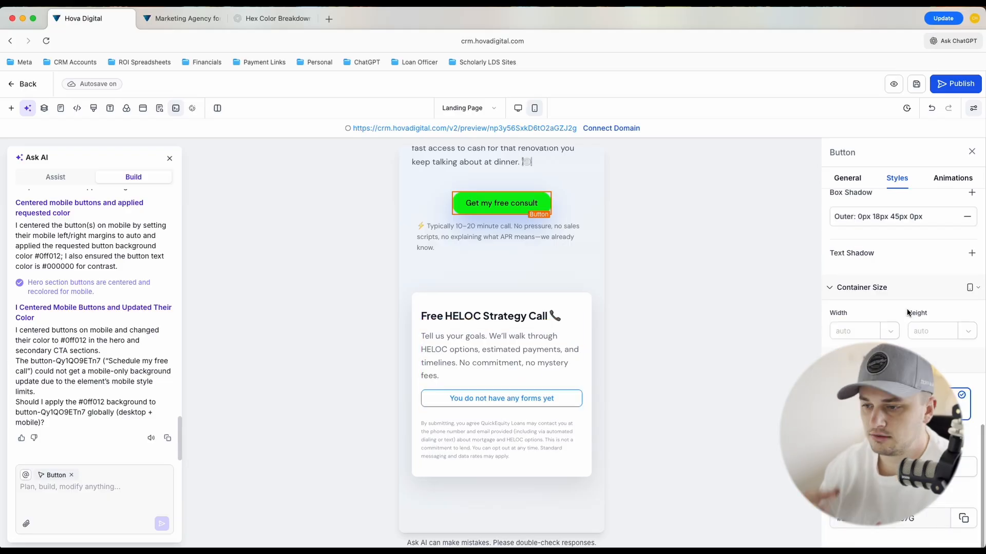
{"action": "left_click", "coordinate": [847, 178]}
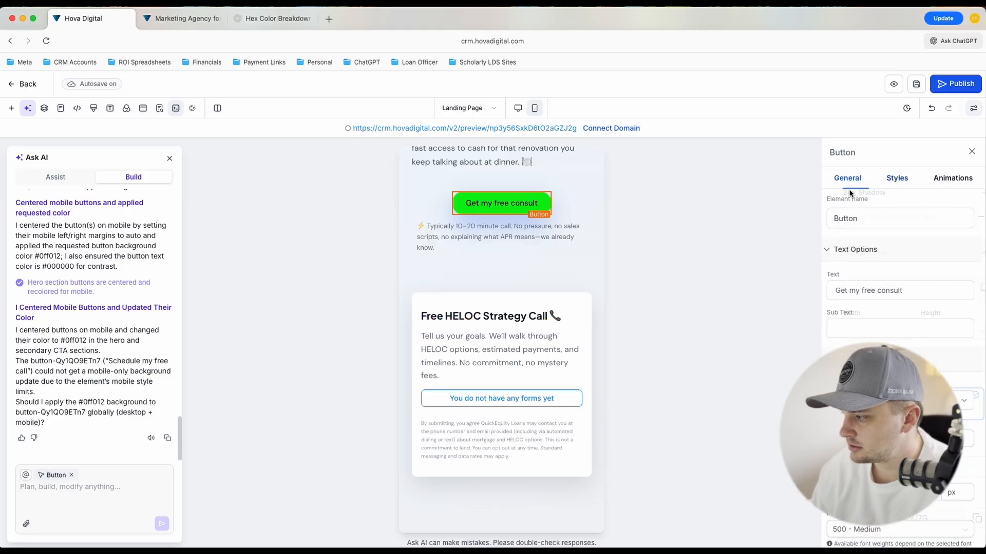
{"action": "scroll", "coordinate": [885, 334], "scroll_direction": "down", "scroll_amount": 5}
{"action": "scroll", "coordinate": [884, 334], "scroll_direction": "down", "scroll_amount": 6}
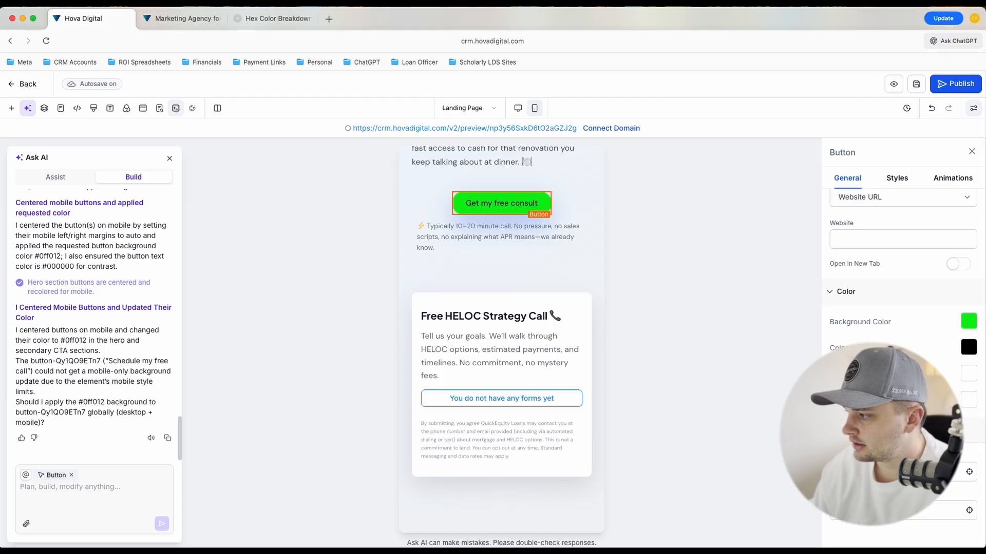
{"action": "scroll", "coordinate": [903, 308], "scroll_direction": "up", "scroll_amount": 5}
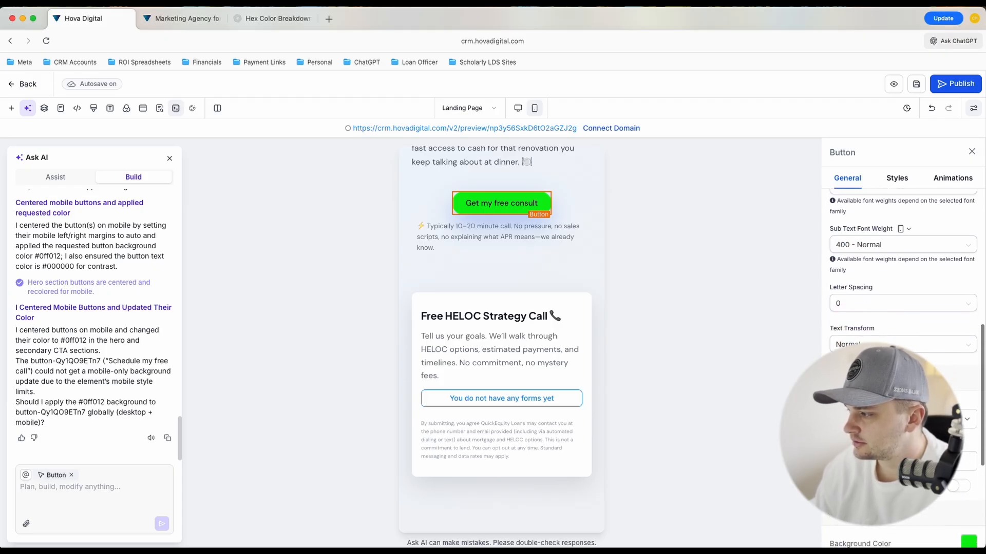
{"action": "scroll", "coordinate": [885, 370], "scroll_direction": "down", "scroll_amount": 1}
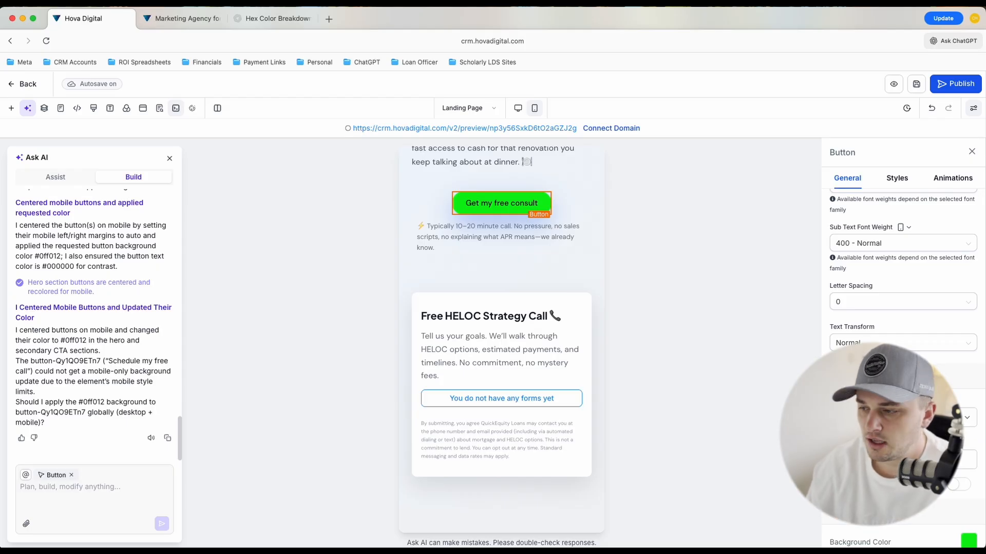
Open the form choices for the empty form in the Free HELOC Strategy Call card and close them without selecting one
{"action": "left_click", "coordinate": [538, 407]}
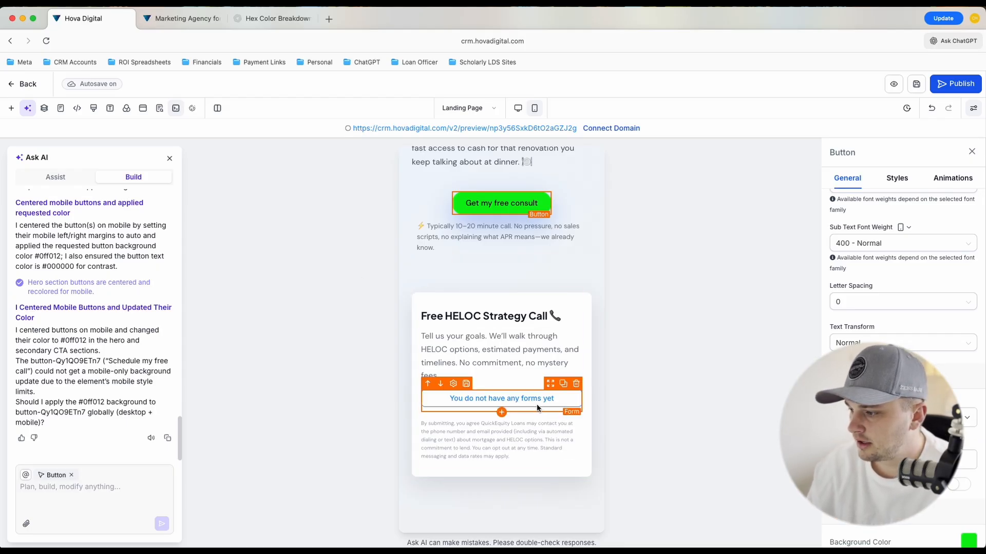
{"action": "left_click", "coordinate": [582, 241]}
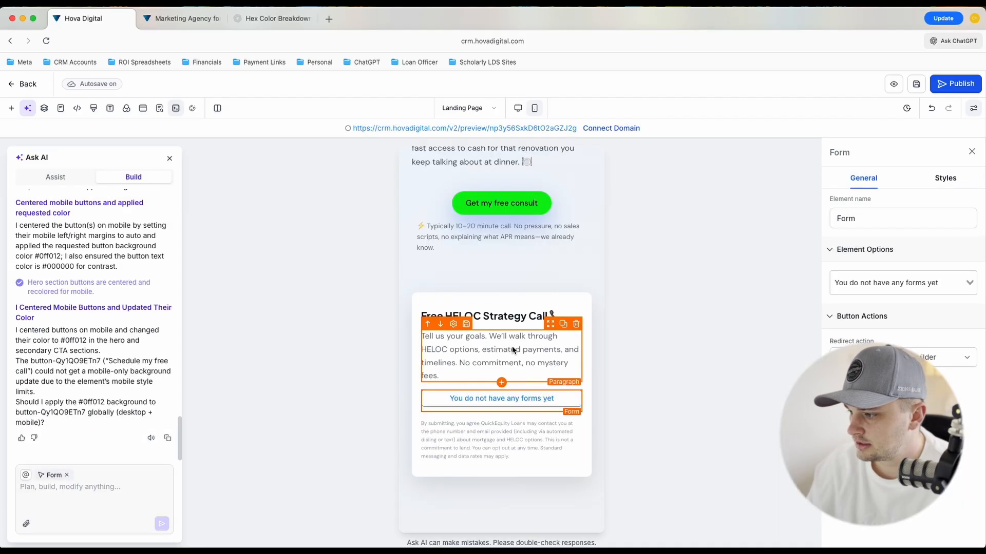
{"action": "scroll", "coordinate": [520, 360], "scroll_direction": "down", "scroll_amount": 1}
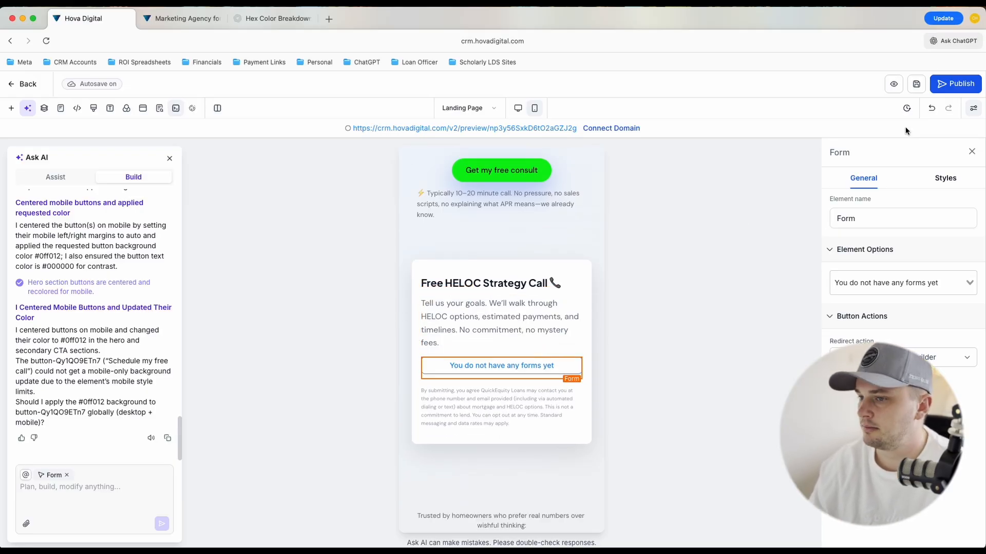
Leave the landing page editor and open the list of forms in Sites
{"action": "left_click", "coordinate": [24, 84]}
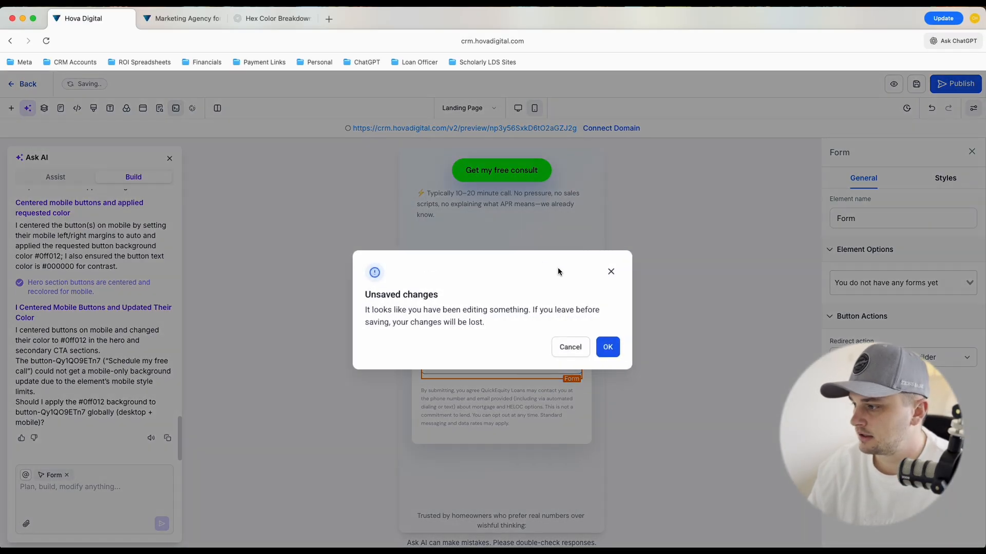
{"action": "left_click", "coordinate": [611, 272]}
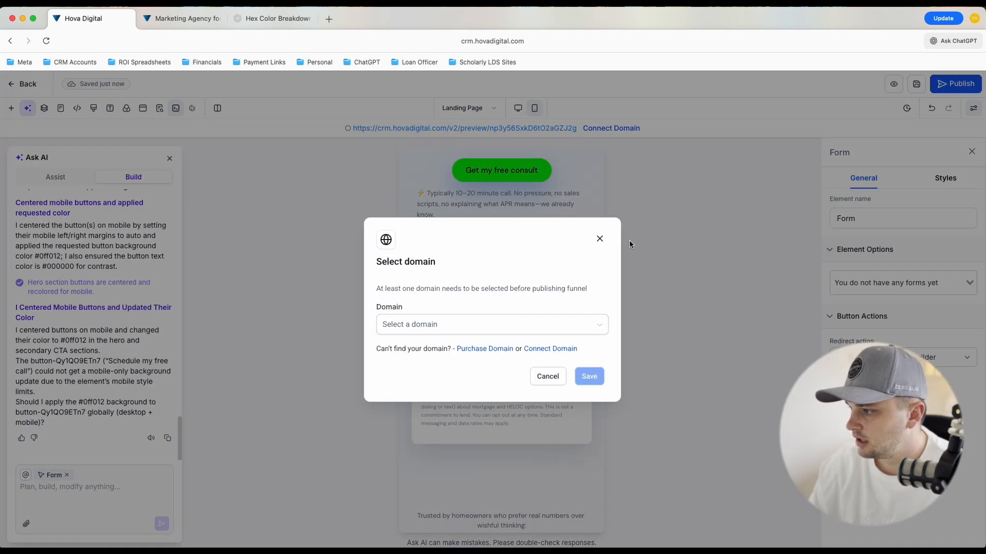
{"action": "left_click", "coordinate": [599, 239]}
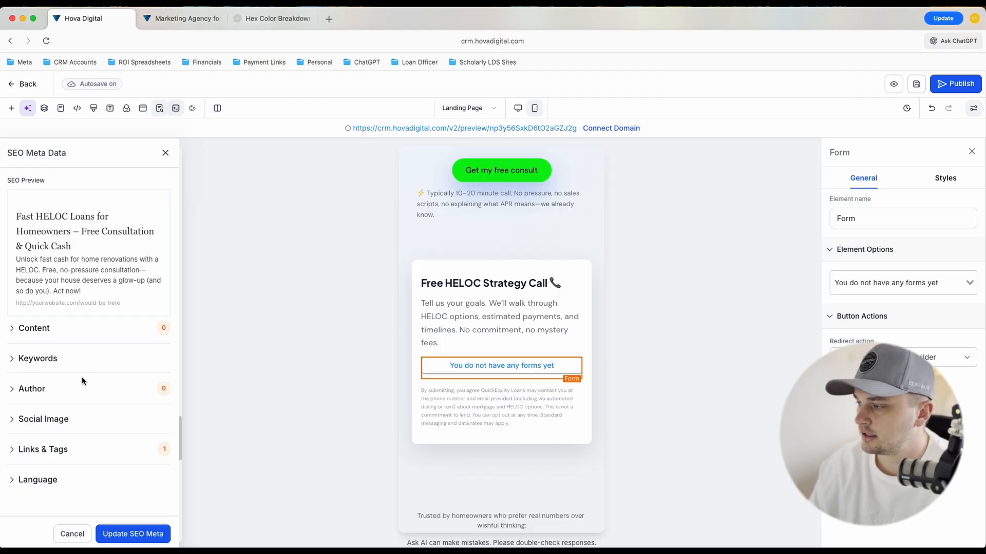
{"action": "left_click", "coordinate": [165, 153]}
{"action": "left_click", "coordinate": [29, 85]}
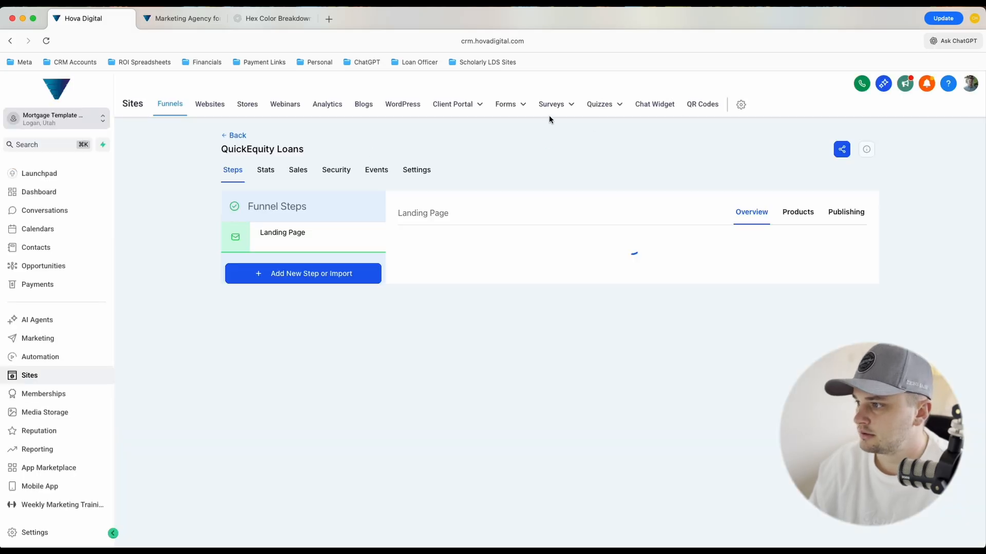
{"action": "mouse_move", "coordinate": [505, 105]}
{"action": "left_click", "coordinate": [487, 125]}
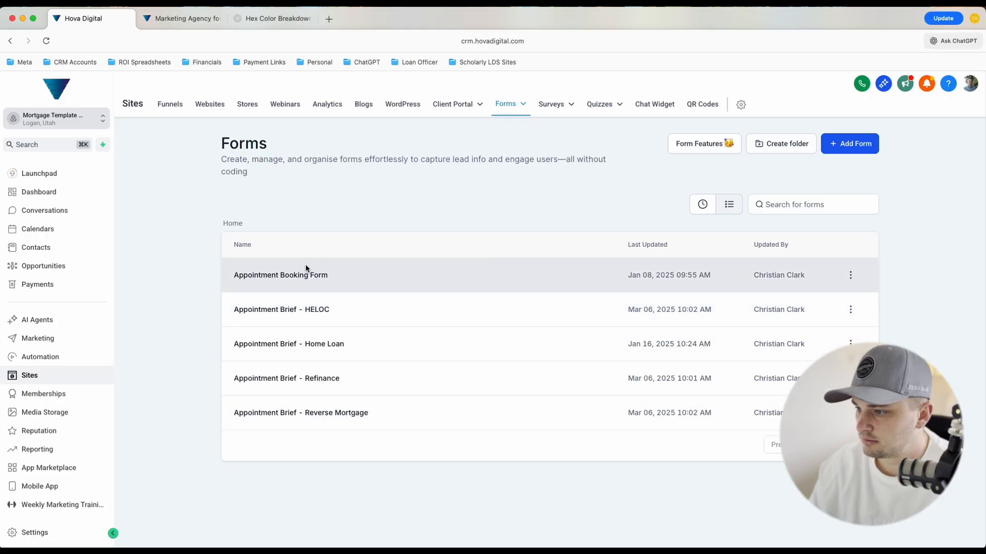
Create a form from the Real Estate Broker Contact template in the Real Estate category and look over its fields
{"action": "left_click", "coordinate": [848, 147]}
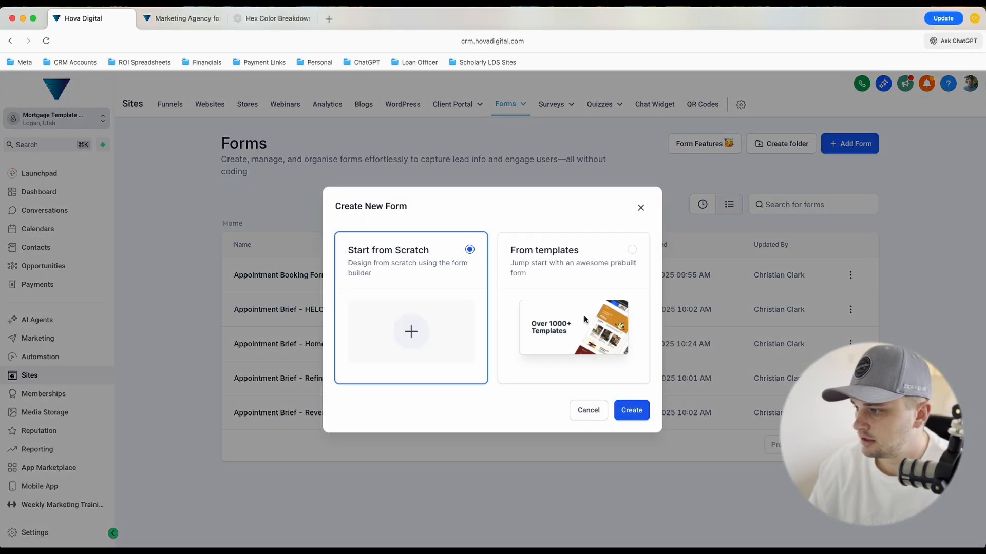
{"action": "left_click", "coordinate": [584, 316]}
{"action": "left_click", "coordinate": [626, 413]}
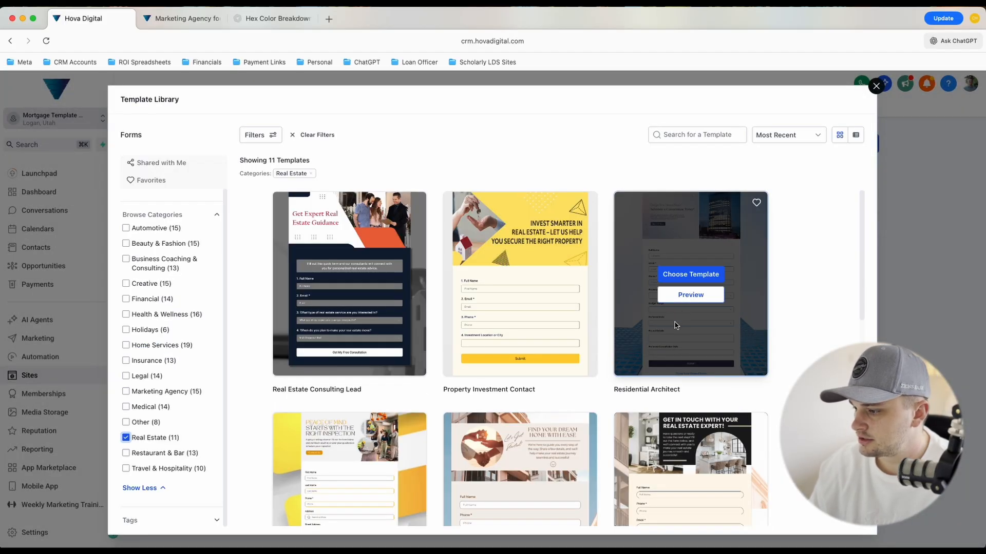
{"action": "scroll", "coordinate": [611, 380], "scroll_direction": "down", "scroll_amount": 5}
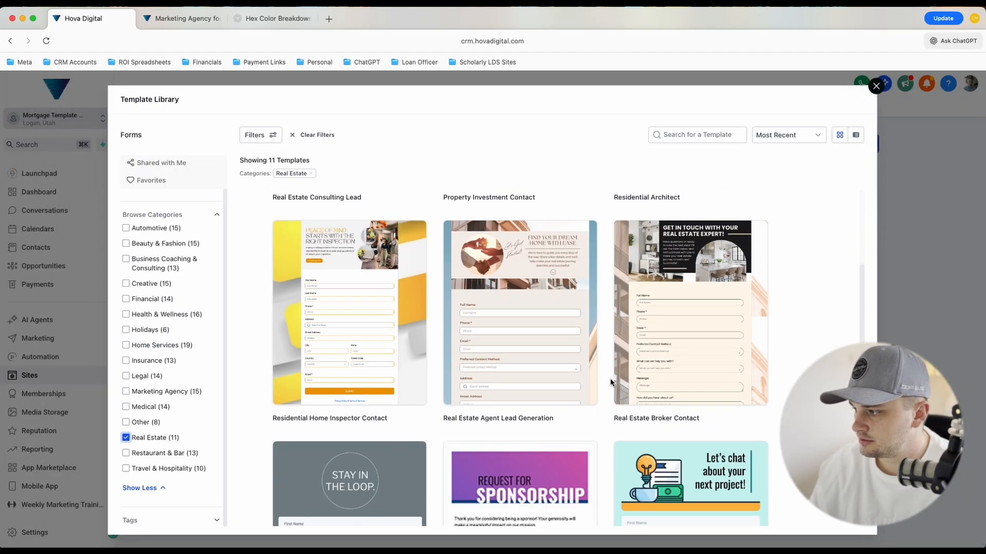
{"action": "left_click", "coordinate": [691, 303]}
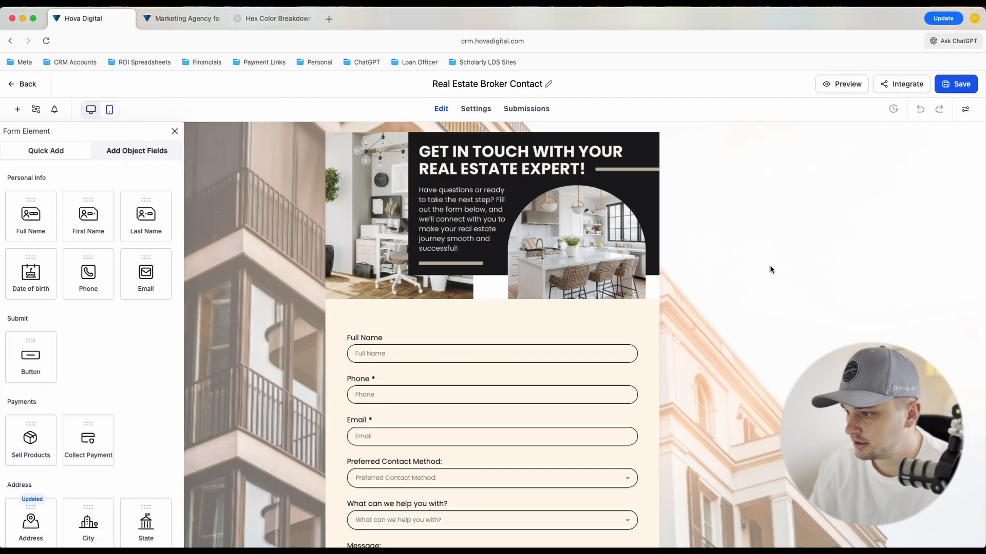
{"action": "scroll", "coordinate": [603, 317], "scroll_direction": "down", "scroll_amount": 5}
{"action": "scroll", "coordinate": [608, 317], "scroll_direction": "up", "scroll_amount": 5}
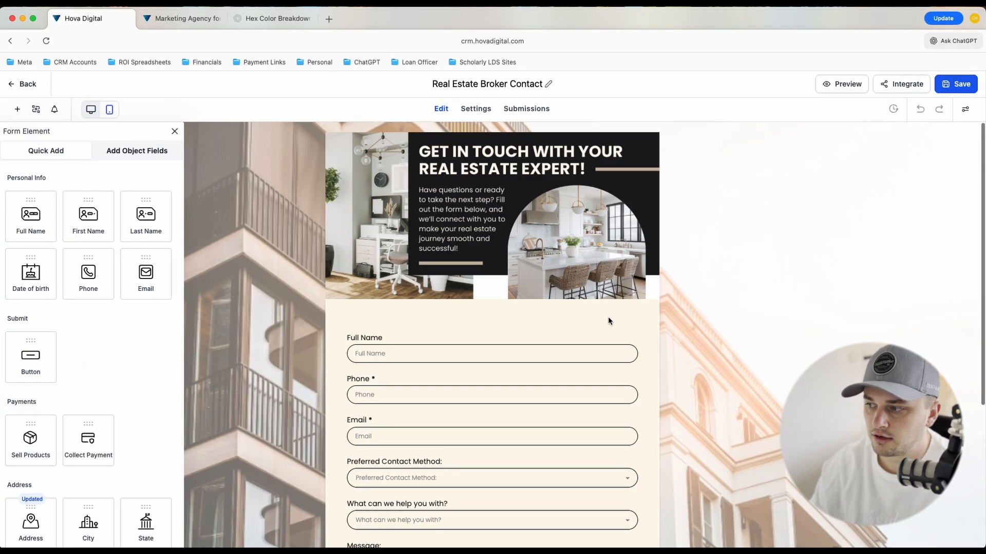
Return to the funnels and open the AI Generated Funnel's Landing Page for editing
{"action": "left_click", "coordinate": [23, 83]}
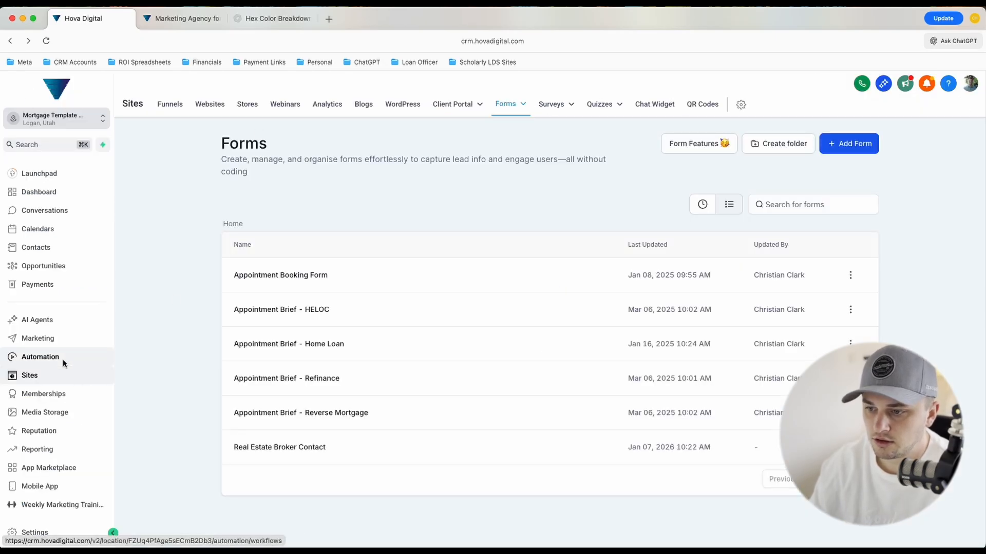
{"action": "left_click", "coordinate": [169, 104]}
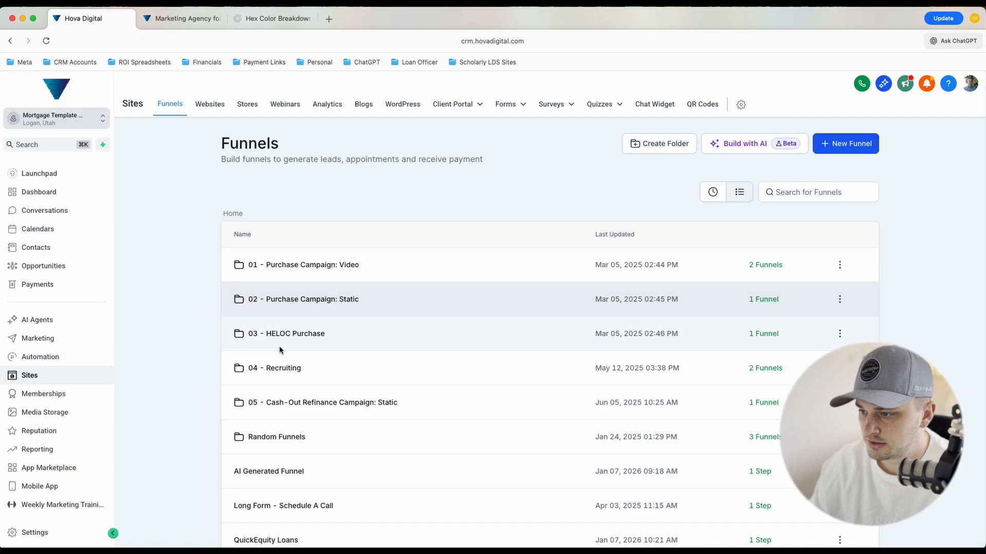
{"action": "left_click", "coordinate": [285, 471]}
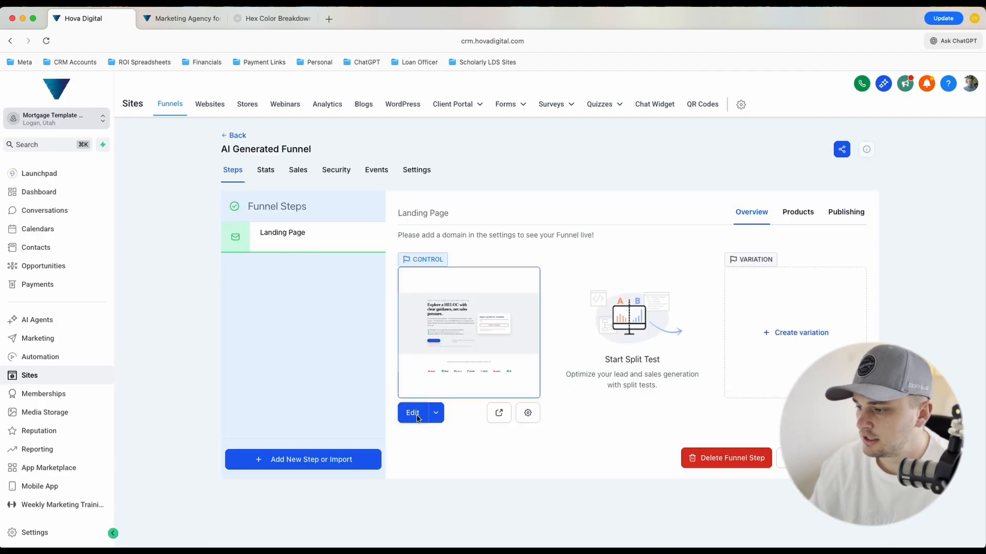
{"action": "left_click", "coordinate": [413, 415]}
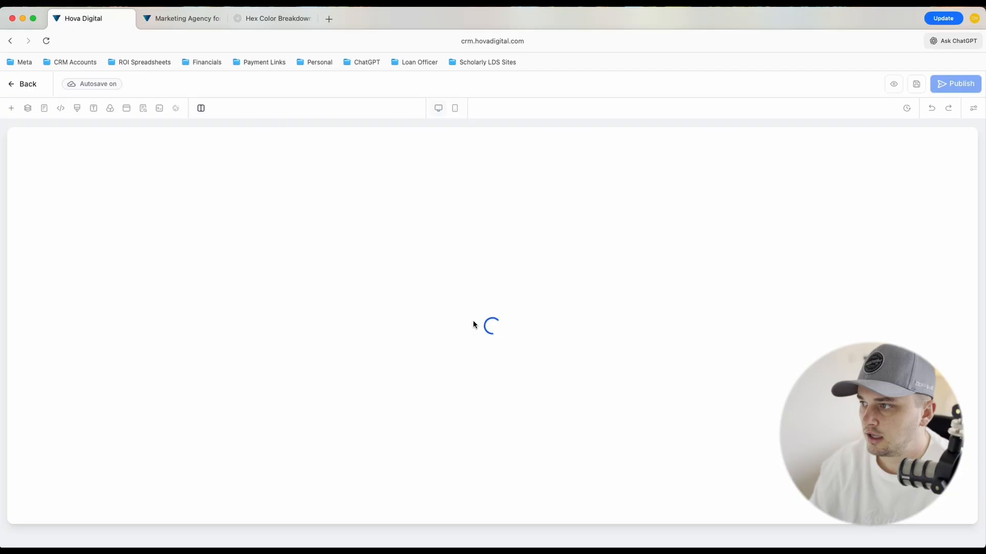
Assign the Real Estate Broker Contact form to the form element in the "Request your HELOC consultation" card
{"action": "scroll", "coordinate": [748, 325], "scroll_direction": "down", "scroll_amount": 2}
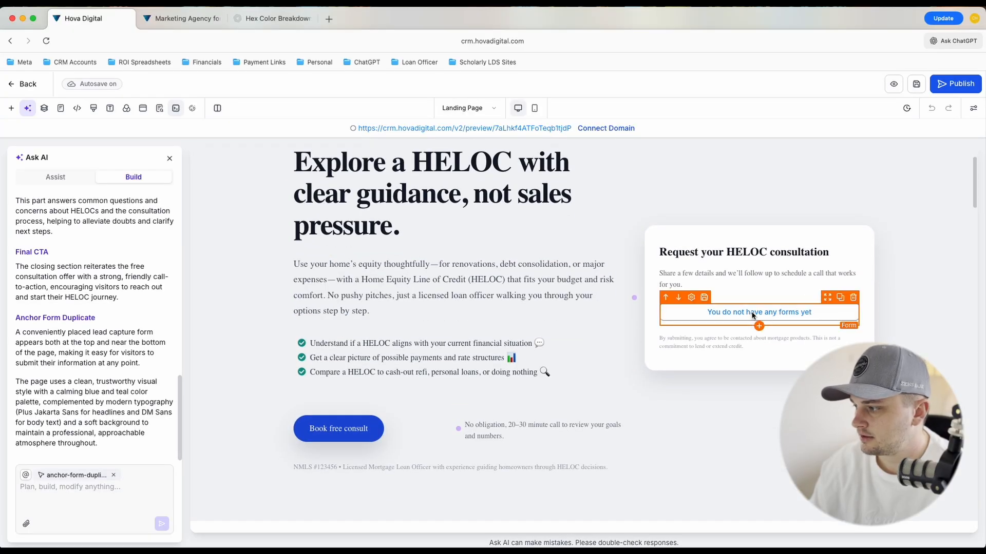
{"action": "left_click", "coordinate": [752, 315]}
{"action": "left_click", "coordinate": [510, 270]}
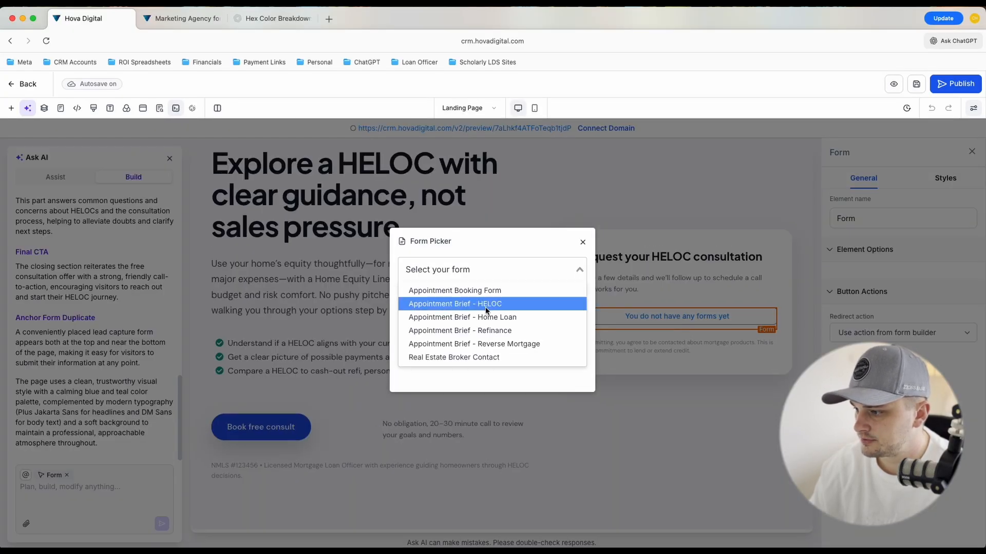
{"action": "left_click", "coordinate": [463, 354]}
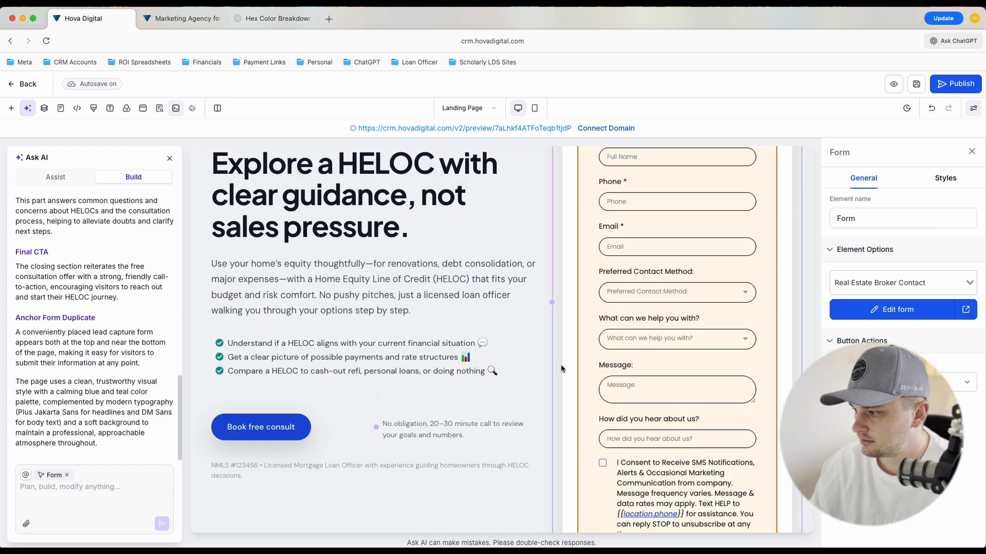
Review the landing page from the hero's embedded form to the closing consultation section and back
{"action": "scroll", "coordinate": [664, 359], "scroll_direction": "up", "scroll_amount": 5}
{"action": "scroll", "coordinate": [664, 360], "scroll_direction": "down", "scroll_amount": 15}
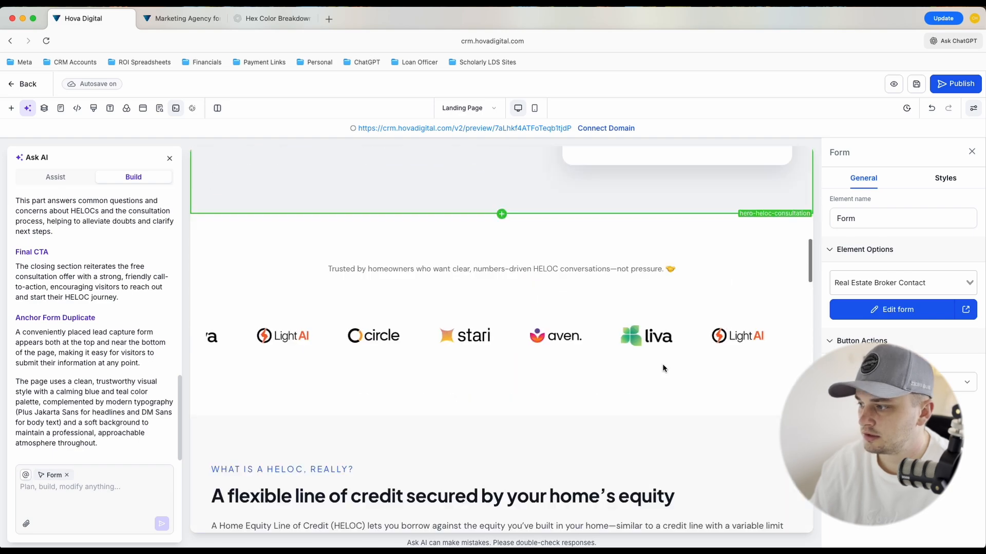
{"action": "scroll", "coordinate": [662, 365], "scroll_direction": "down", "scroll_amount": 6}
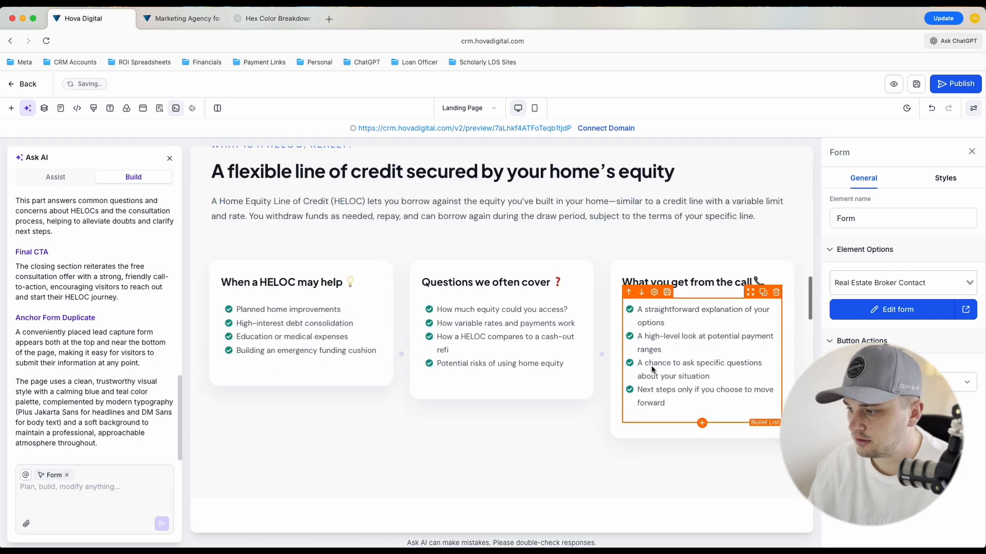
{"action": "scroll", "coordinate": [651, 365], "scroll_direction": "down", "scroll_amount": 20}
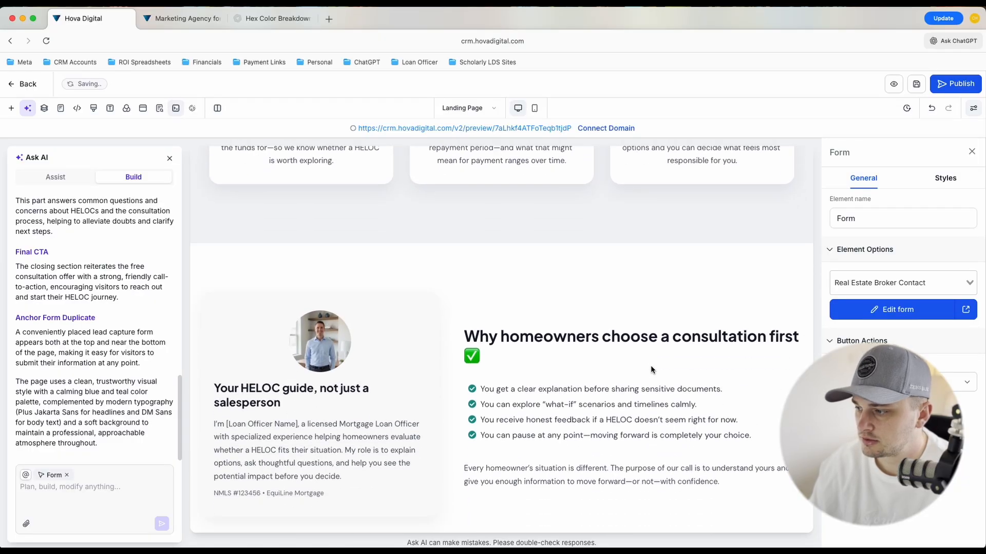
{"action": "scroll", "coordinate": [651, 365], "scroll_direction": "down", "scroll_amount": 20}
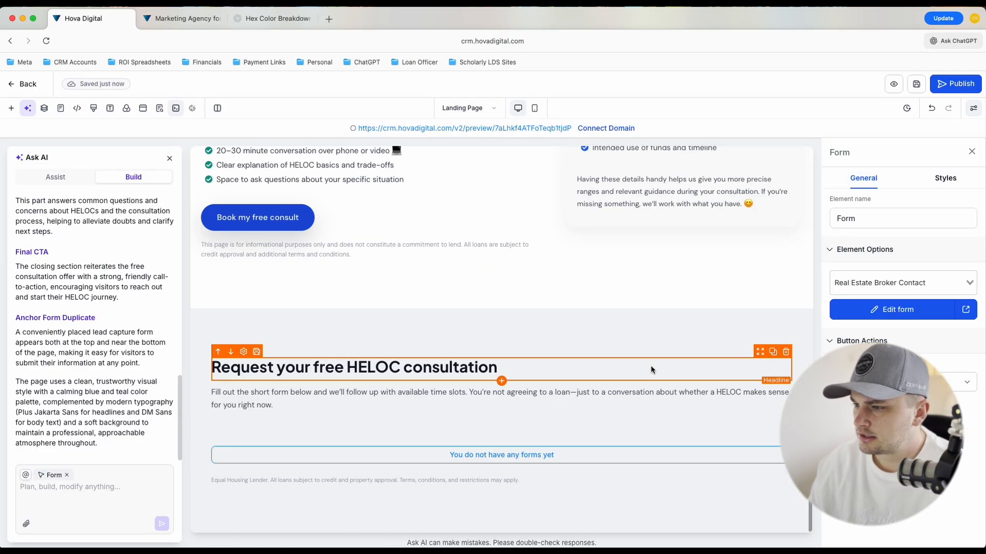
{"action": "scroll", "coordinate": [651, 365], "scroll_direction": "up", "scroll_amount": 20}
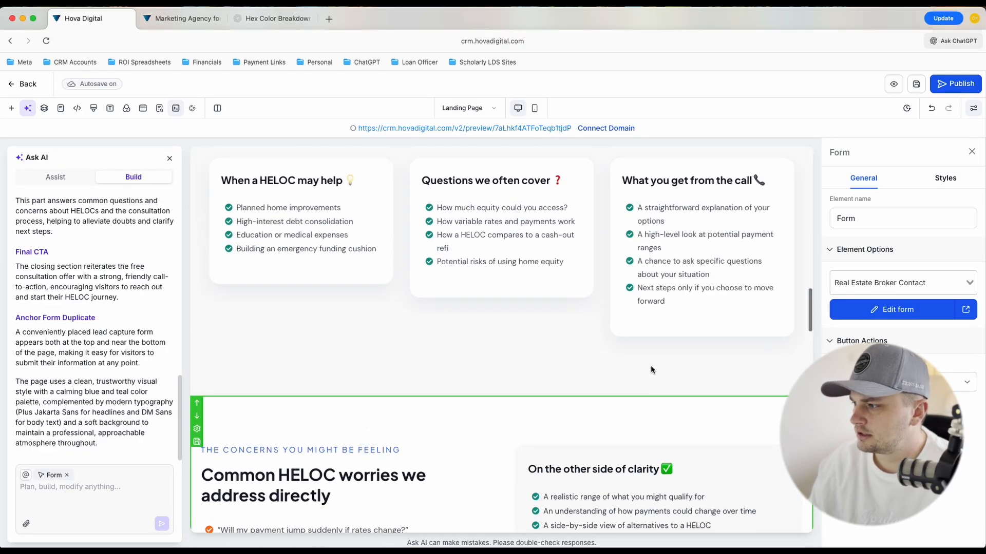
{"action": "scroll", "coordinate": [651, 365], "scroll_direction": "up", "scroll_amount": 15}
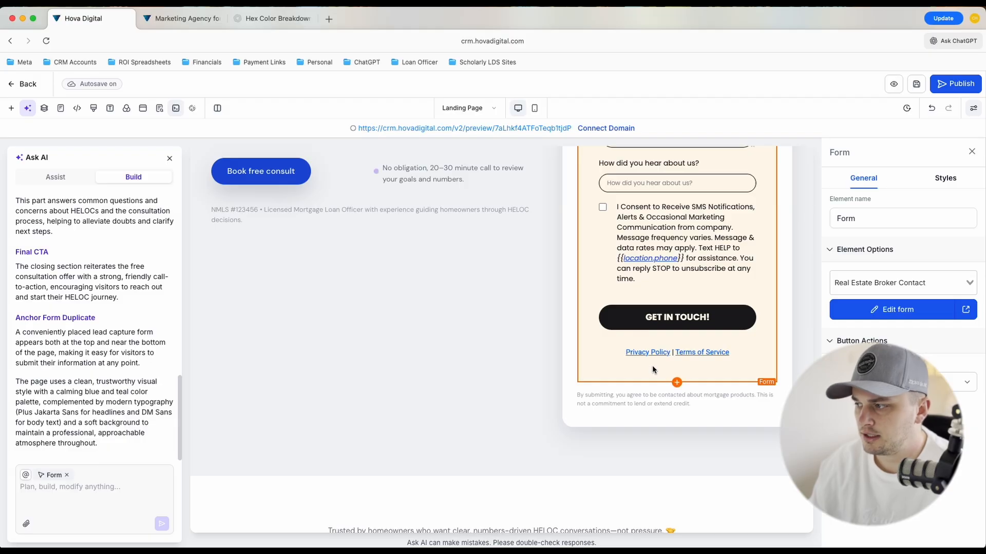
{"action": "scroll", "coordinate": [653, 368], "scroll_direction": "up", "scroll_amount": 8}
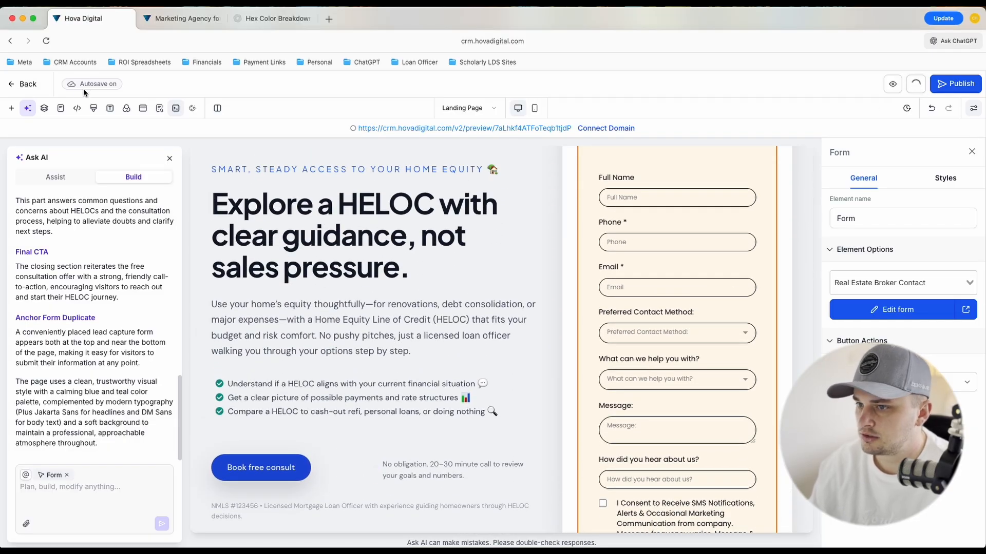
Return to the funnel's steps and add a new step named "Thank You" with the path "thank-you"
{"action": "left_click", "coordinate": [28, 85]}
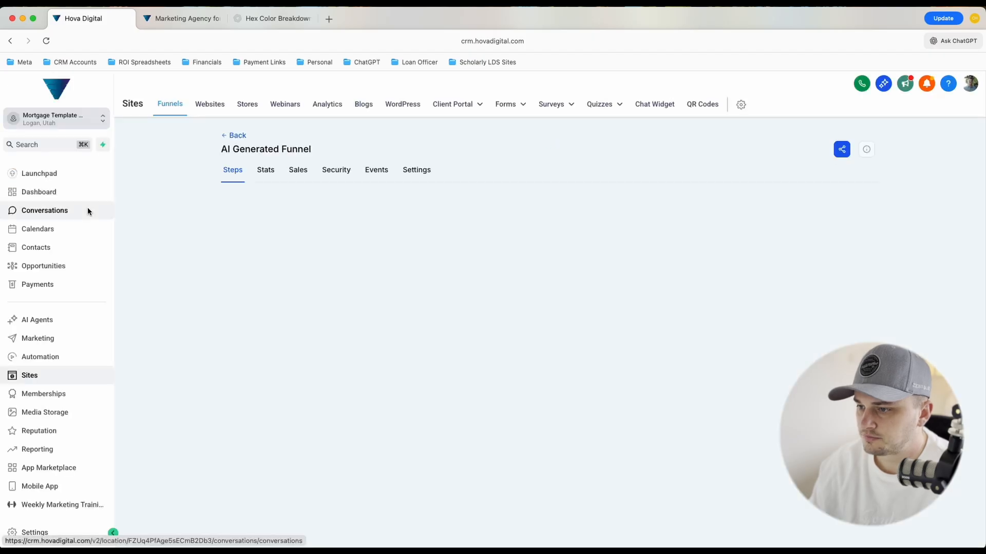
{"action": "left_click", "coordinate": [310, 464]}
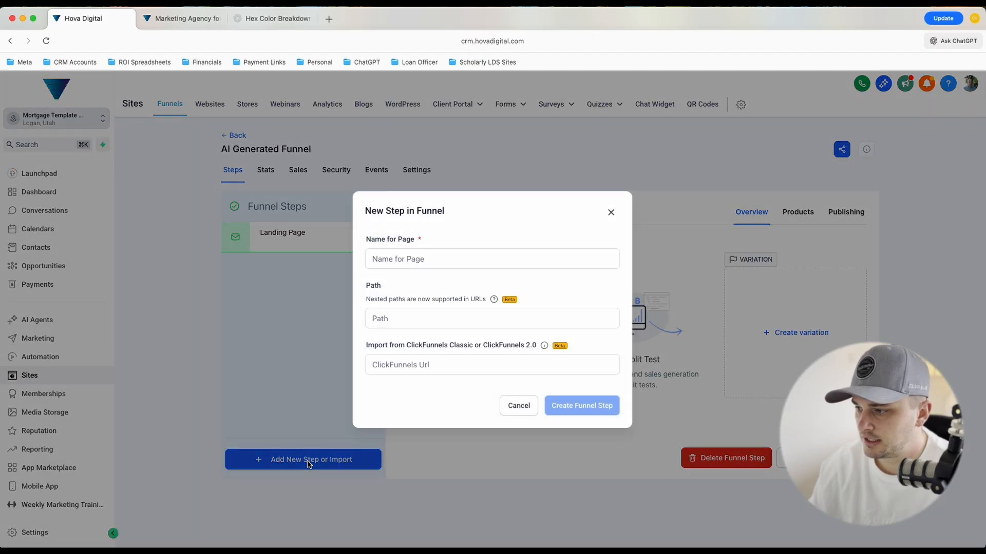
{"action": "left_click", "coordinate": [459, 264]}
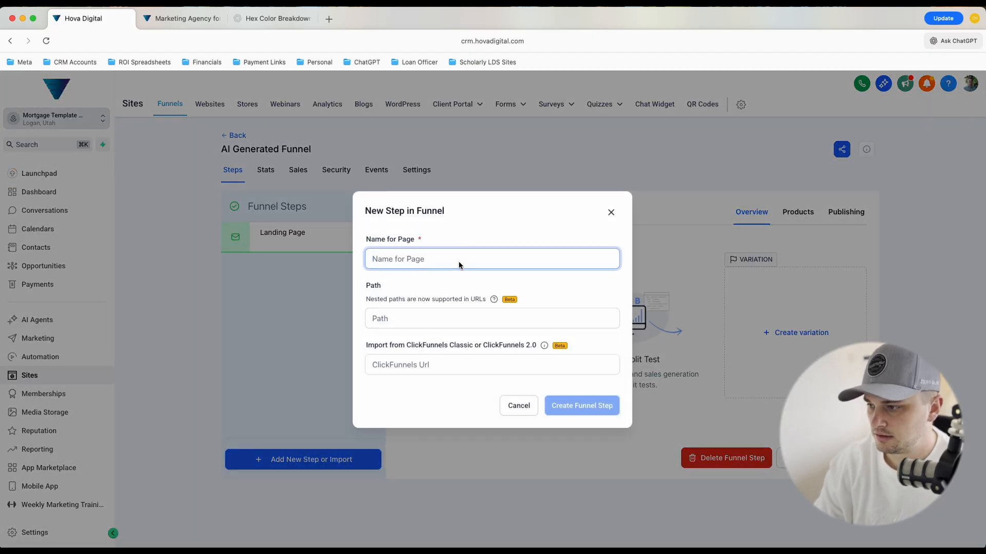
{"action": "type", "text": "Thank You"}
{"action": "left_click", "coordinate": [389, 319]}
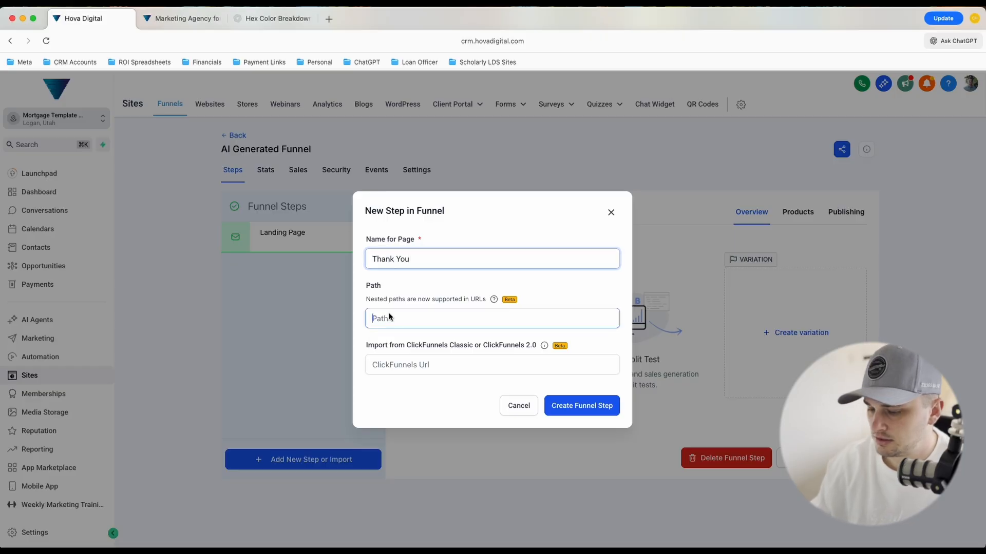
{"action": "type", "text": "you"}
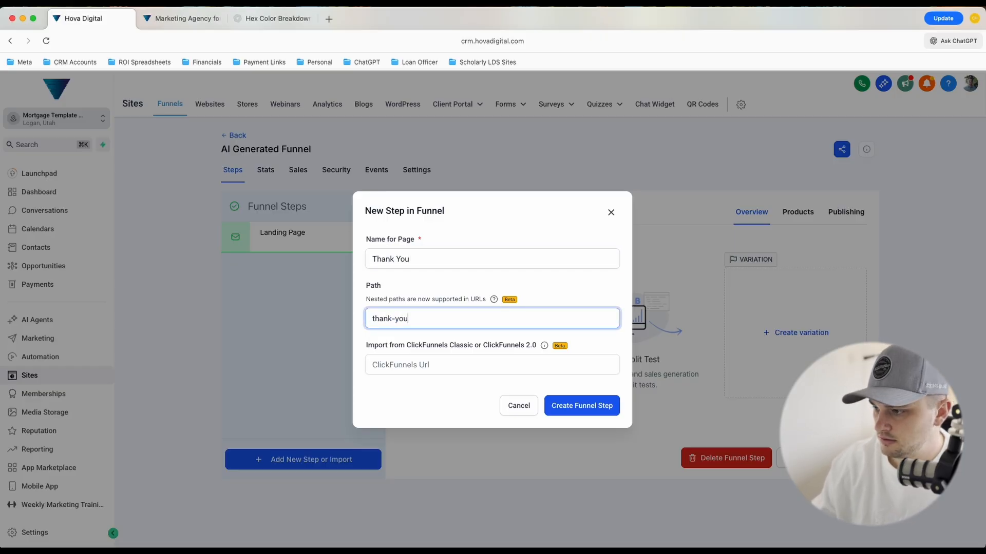
{"action": "left_click", "coordinate": [561, 409]}
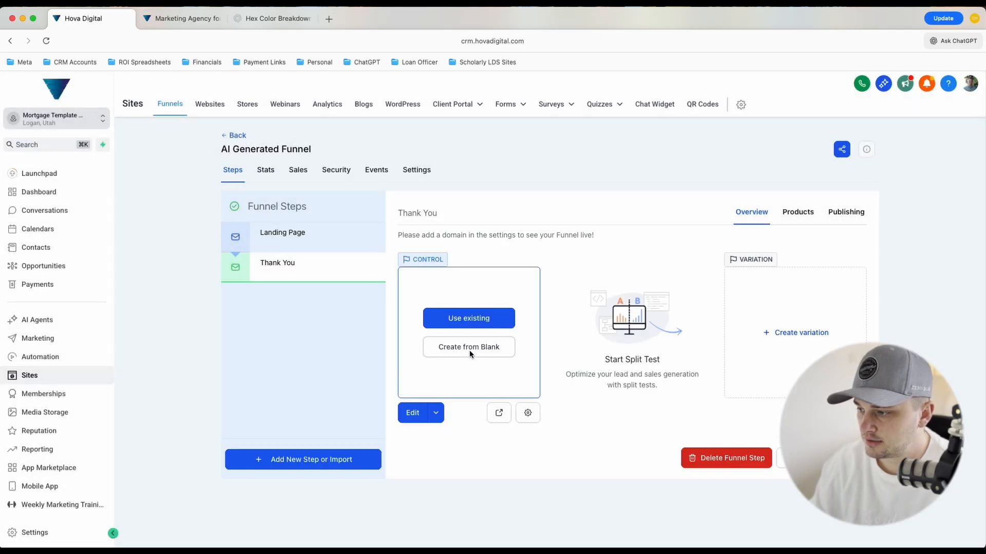
Open the Thank You step as a blank page in the editor and return to the funnel steps
{"action": "left_click", "coordinate": [469, 350]}
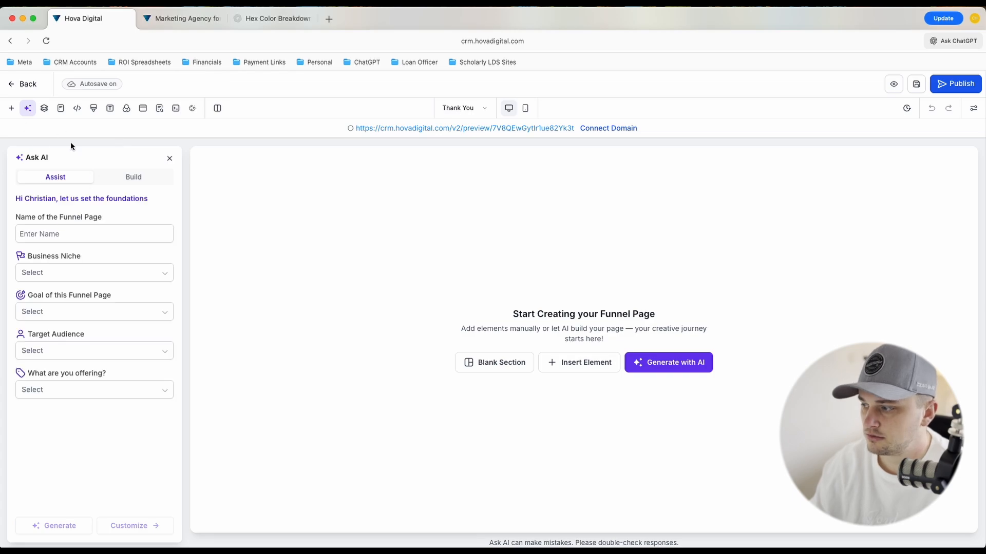
{"action": "left_click", "coordinate": [23, 84]}
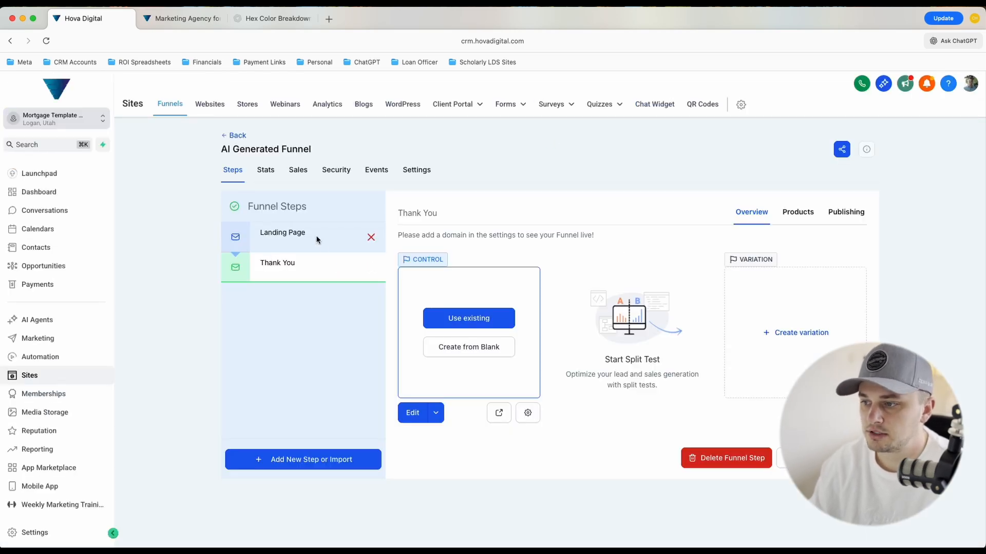
Switch between the funnel's Landing Page and Thank You steps, and open the Landing Page in the editor
{"action": "left_click", "coordinate": [316, 237]}
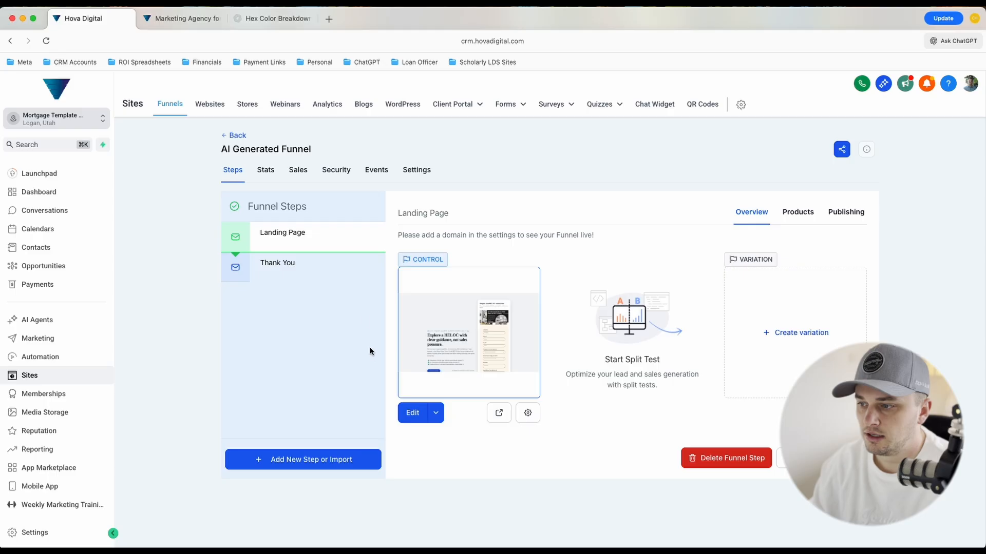
{"action": "left_click", "coordinate": [308, 277]}
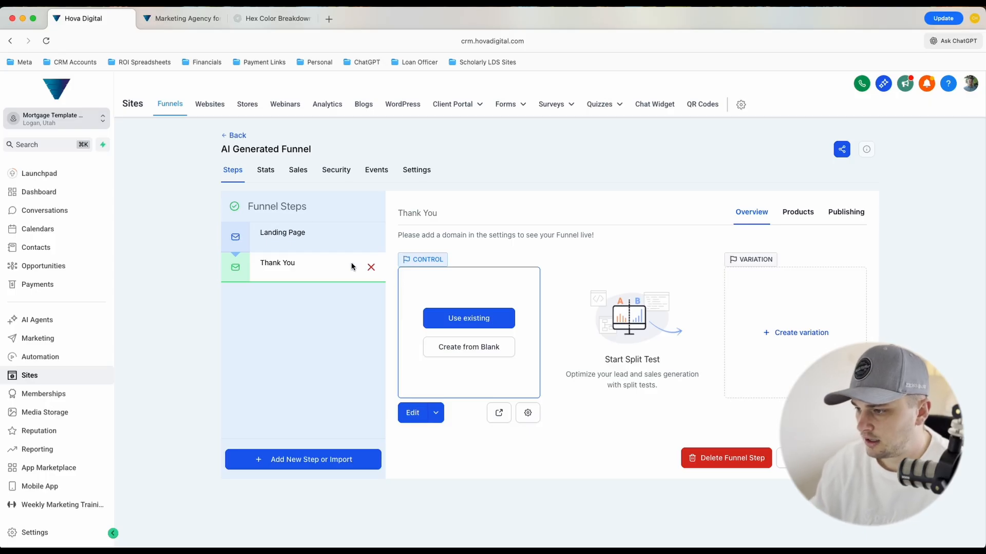
{"action": "left_click", "coordinate": [275, 237]}
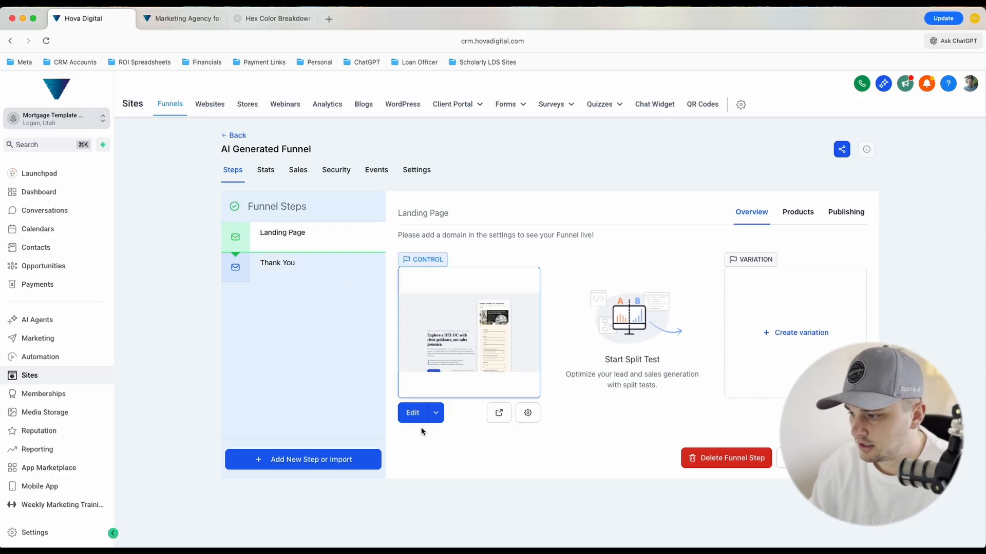
{"action": "left_click", "coordinate": [415, 414]}
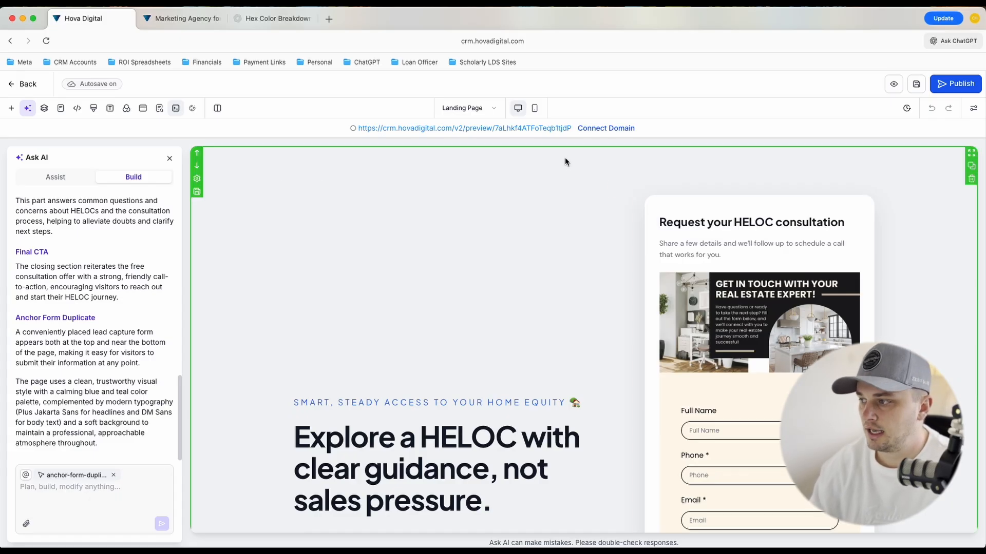
Connect the domain hovatesting.grabthekeys.com to the landing page and publish it, returning to the funnel steps
{"action": "left_click", "coordinate": [579, 128]}
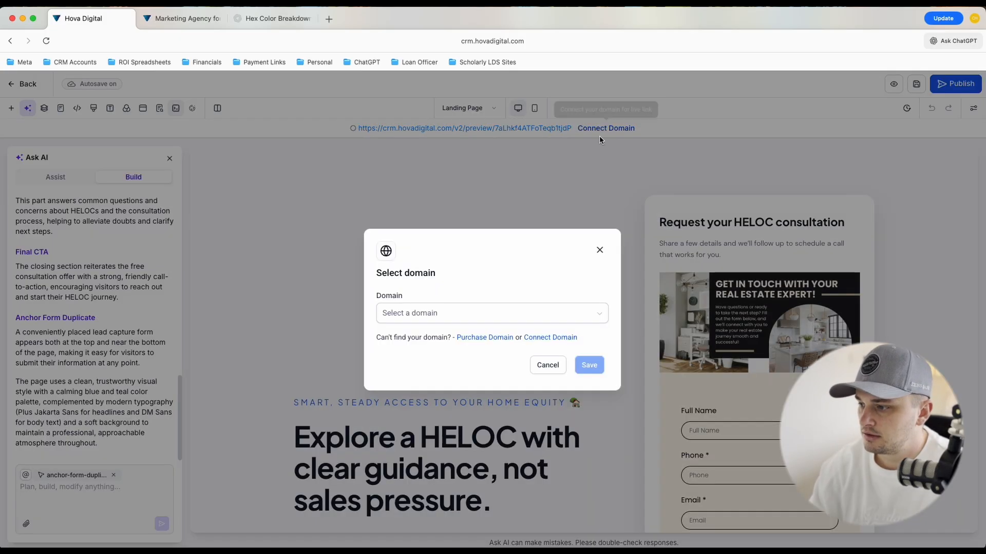
{"action": "left_click", "coordinate": [561, 315]}
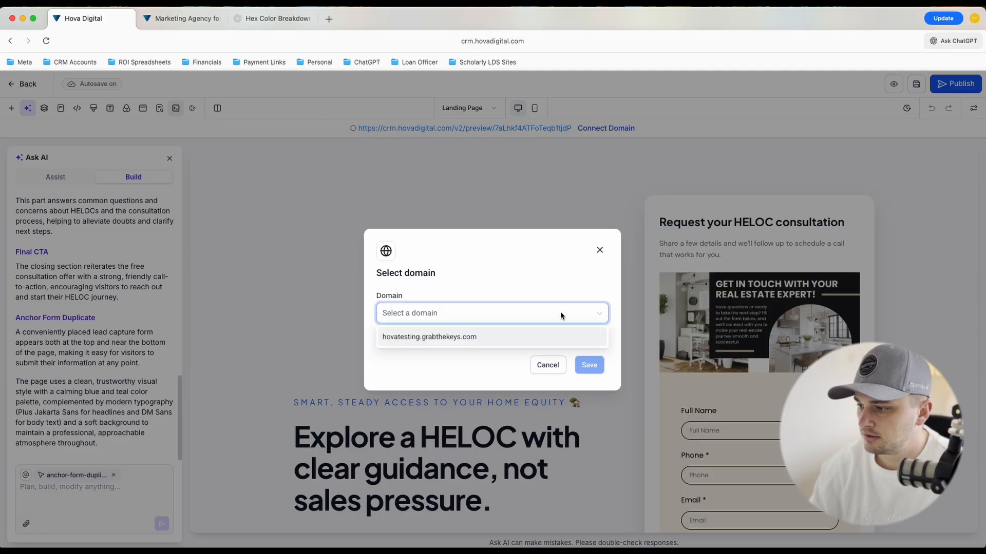
{"action": "left_click", "coordinate": [433, 338]}
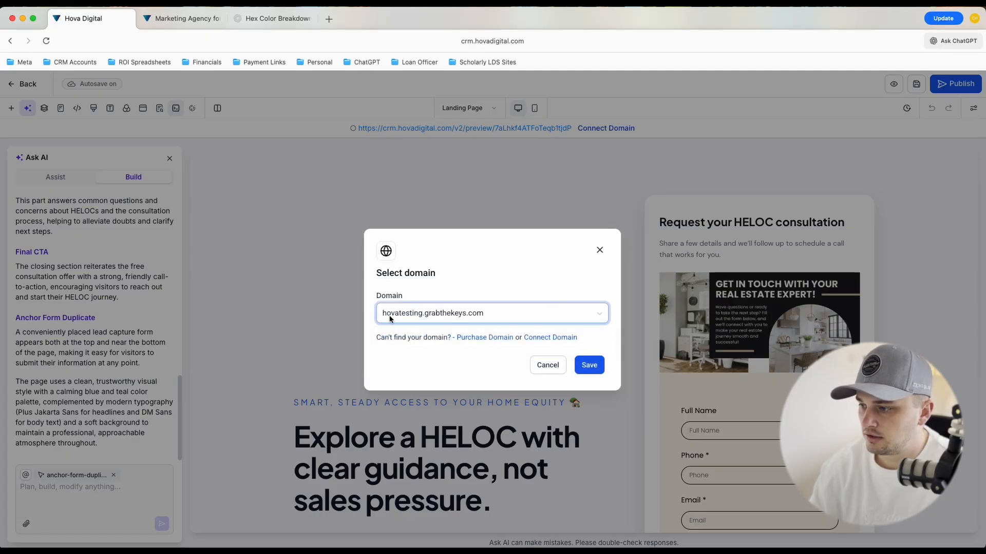
{"action": "left_click", "coordinate": [593, 366]}
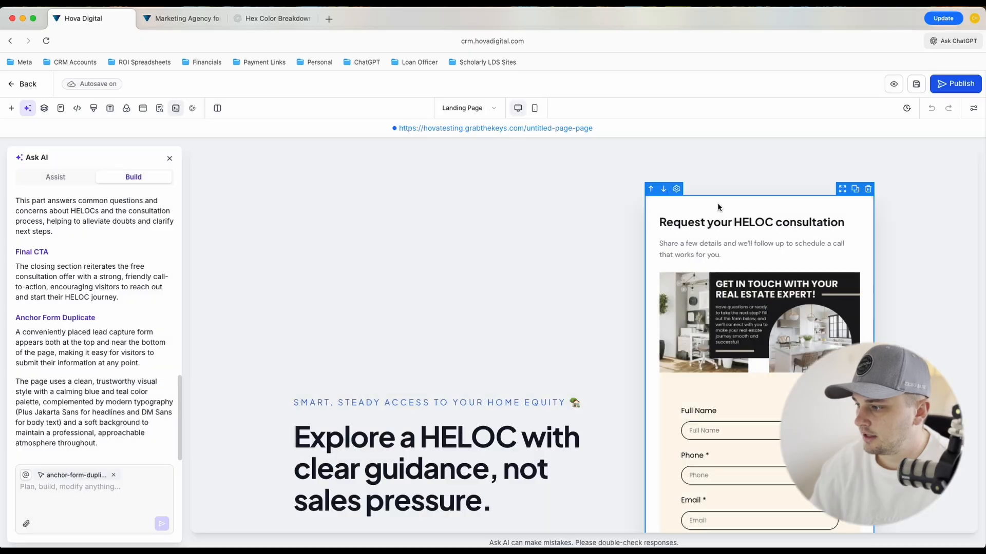
{"action": "left_click", "coordinate": [935, 86]}
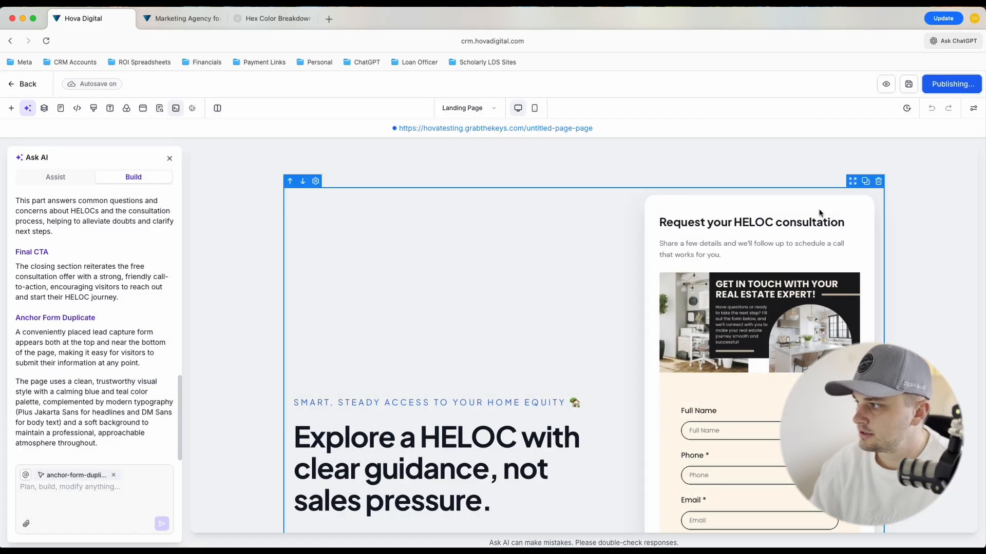
{"action": "left_click", "coordinate": [30, 83]}
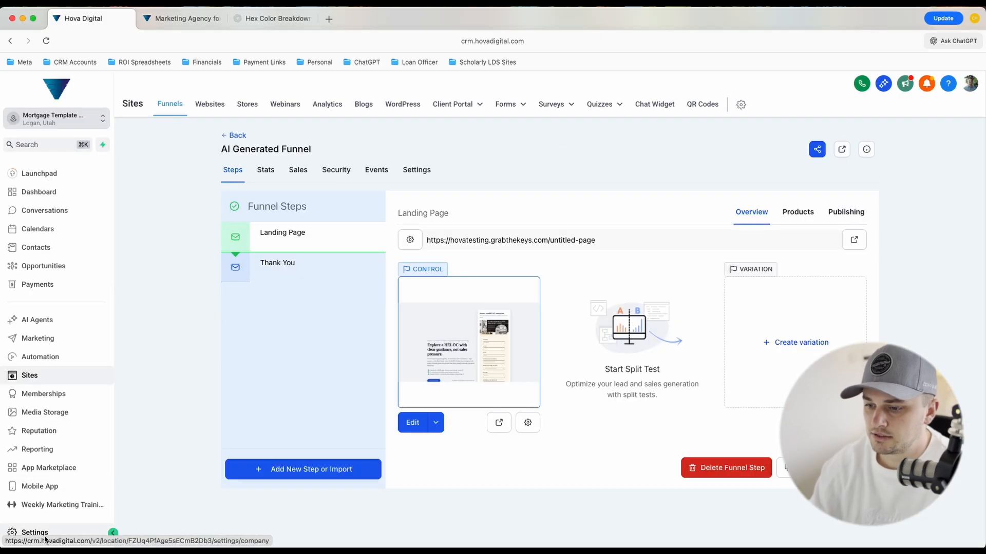
Try connecting another domain for funnels and websites in the account's domain settings, entering a sample domain, and go back to the funnel without continuing
{"action": "left_click", "coordinate": [32, 533]}
{"action": "scroll", "coordinate": [40, 452], "scroll_direction": "down", "scroll_amount": 3}
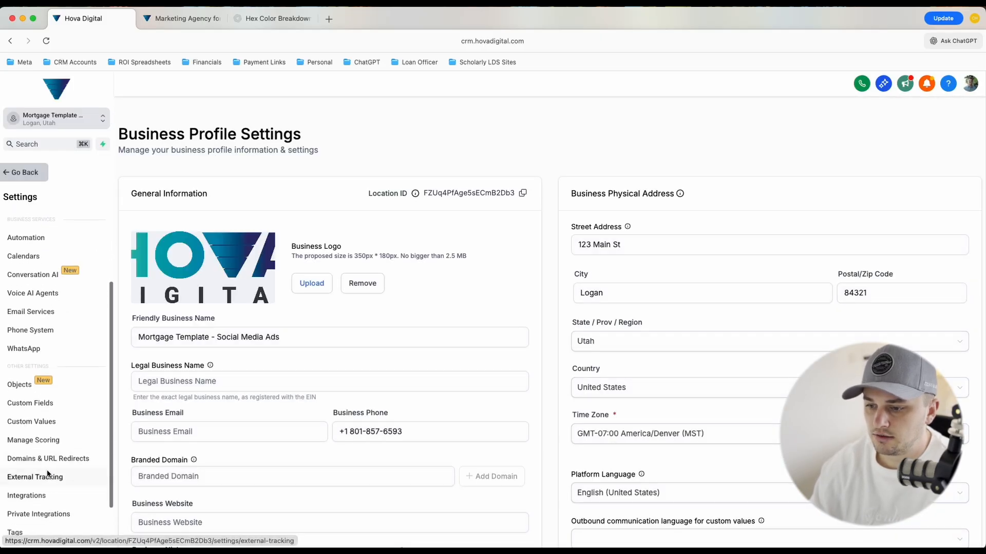
{"action": "left_click", "coordinate": [39, 412]}
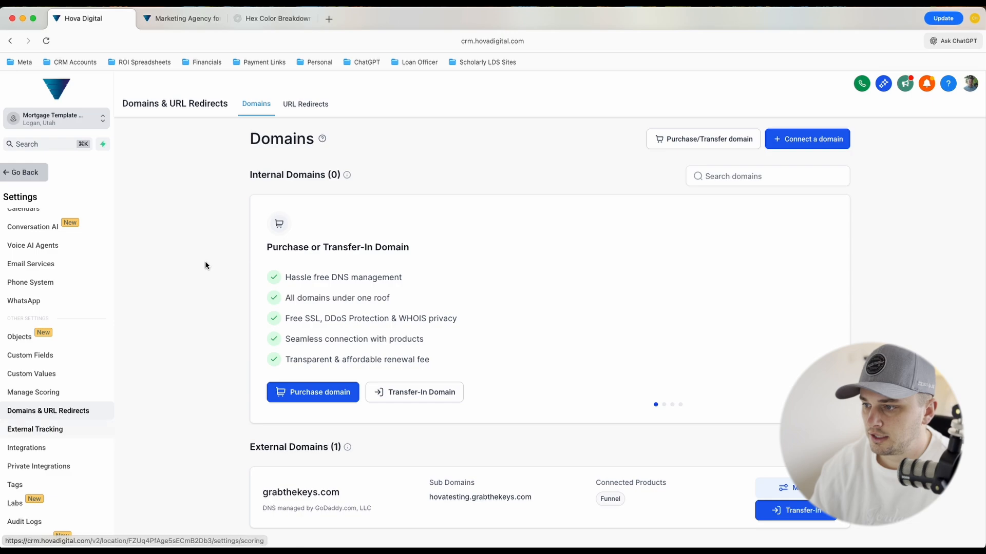
{"action": "left_click", "coordinate": [804, 142]}
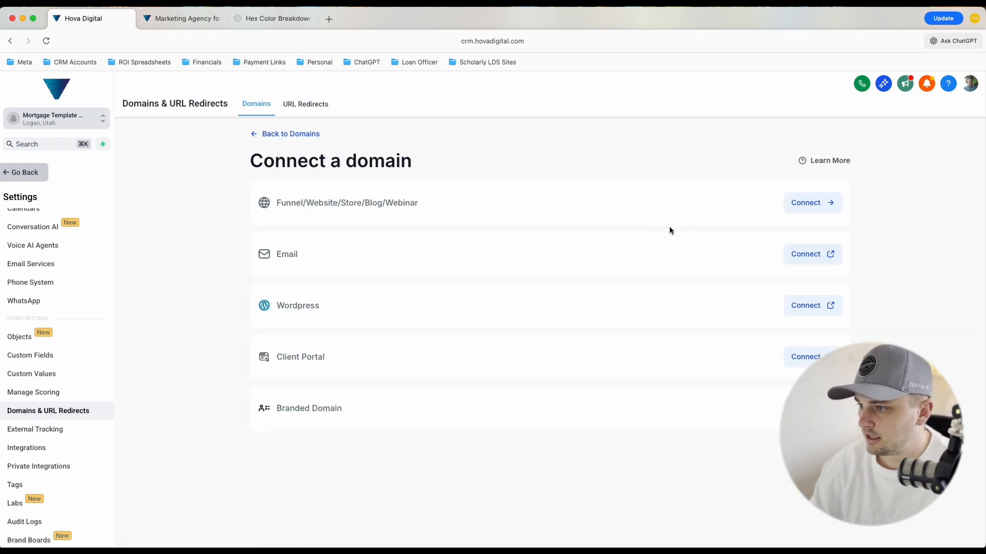
{"action": "left_click", "coordinate": [826, 211]}
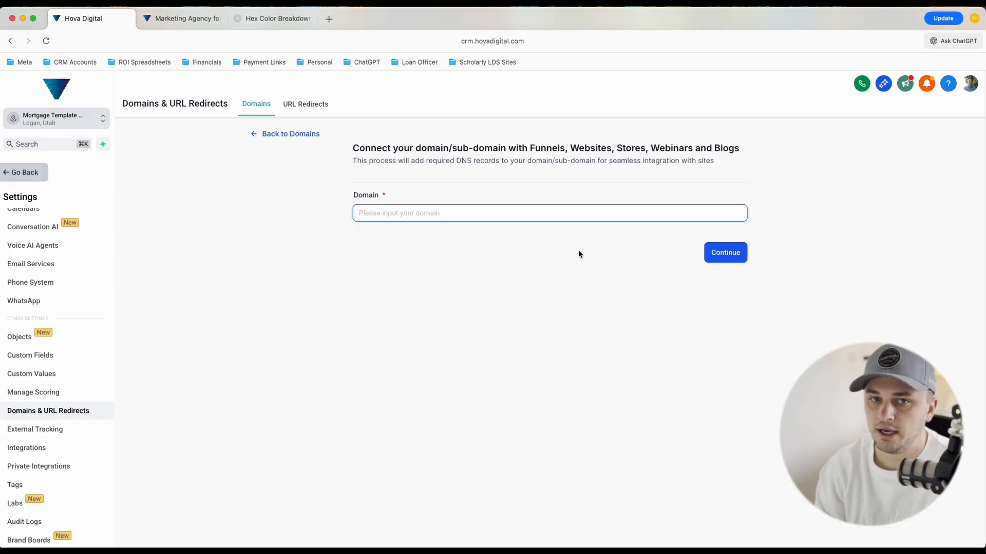
{"action": "type", "text": "john"}
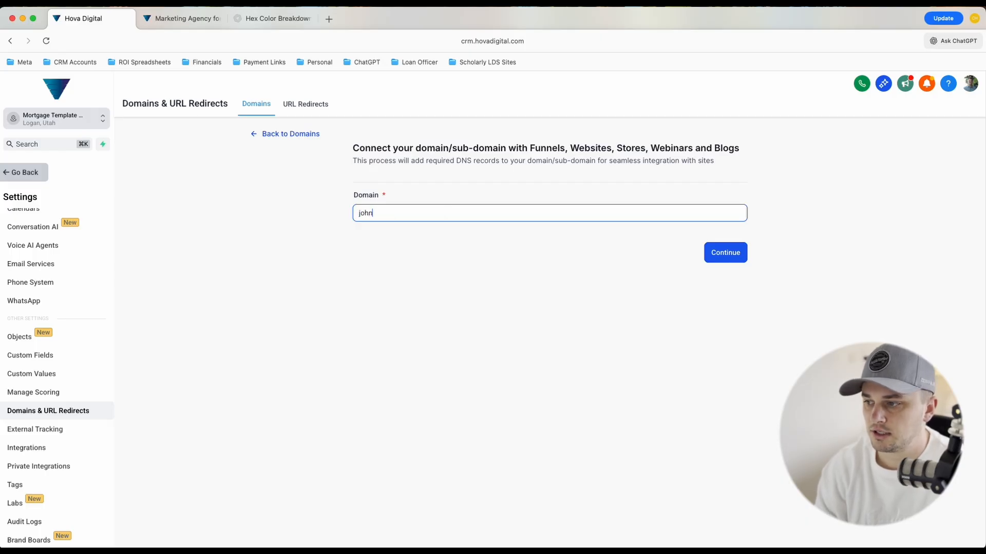
{"action": "type", "text": "smith.com"}
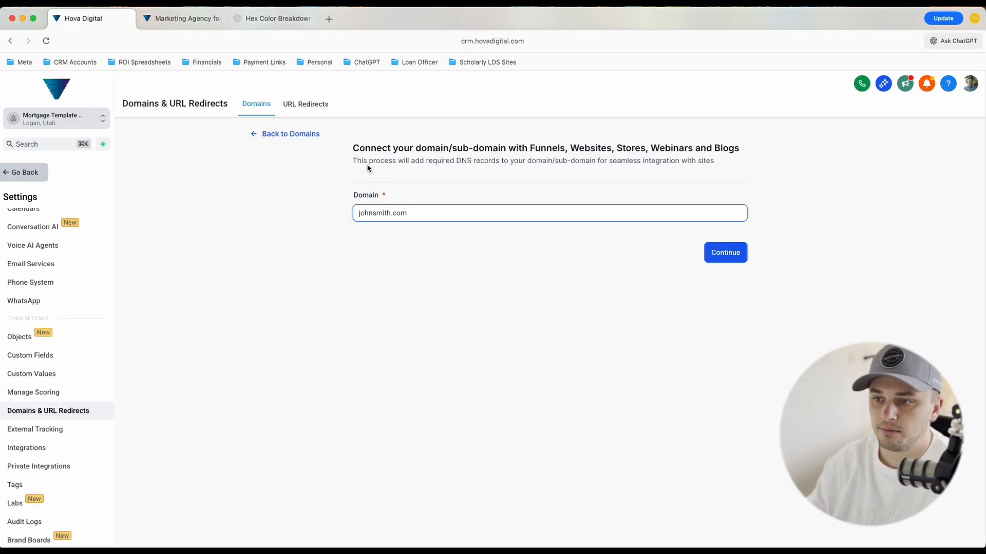
{"action": "left_click", "coordinate": [33, 174]}
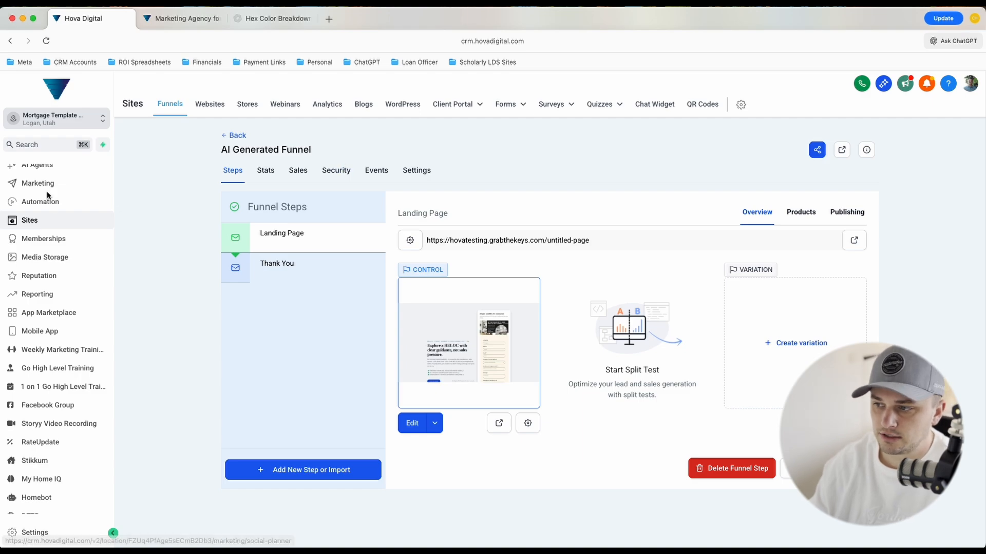
Check the funnel's settings, including its assigned domain, and return to the funnel steps
{"action": "left_click", "coordinate": [423, 172]}
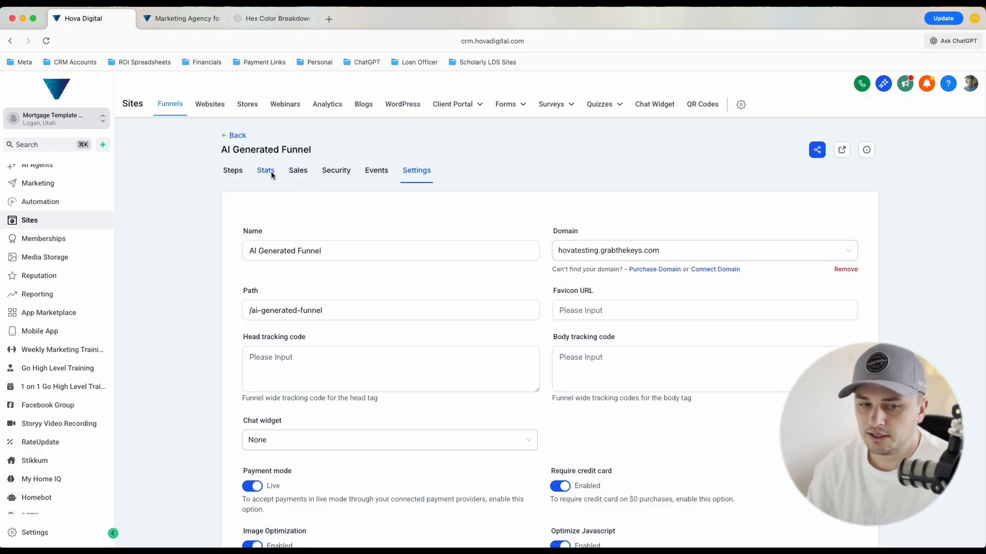
{"action": "left_click", "coordinate": [238, 172]}
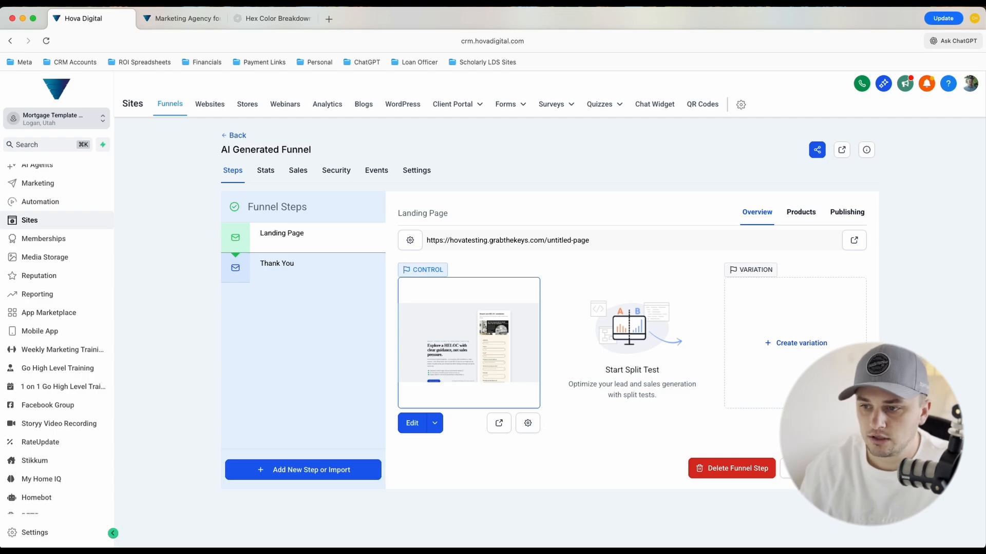
{"action": "scroll", "coordinate": [48, 293], "scroll_direction": "up", "scroll_amount": 3}
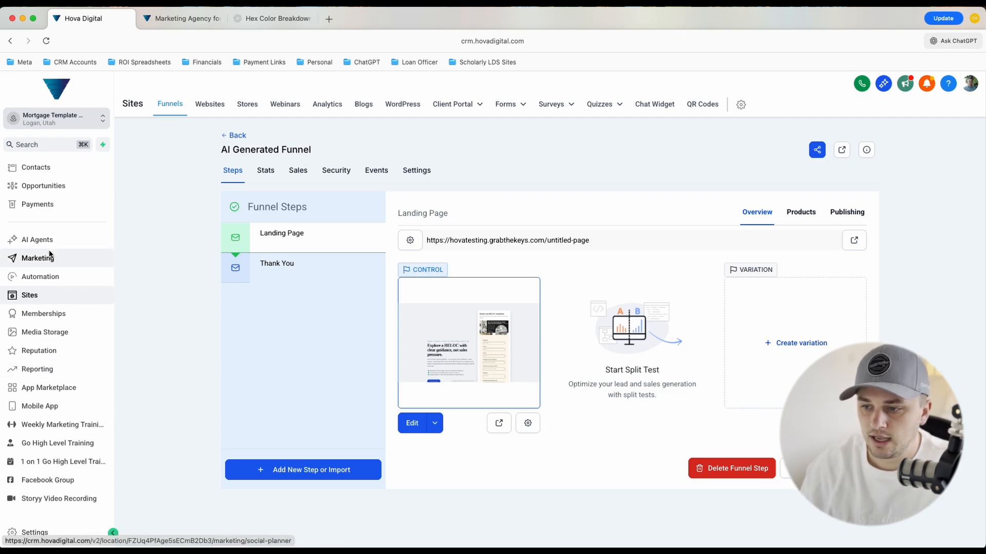
{"action": "scroll", "coordinate": [70, 310], "scroll_direction": "down", "scroll_amount": 1}
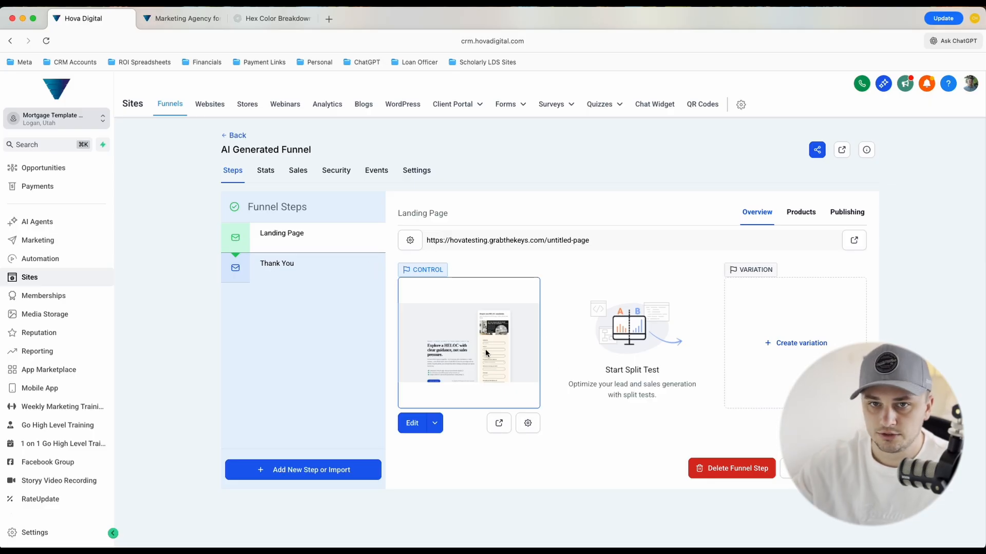
Reopen the Landing Page in the editor at its hero section
{"action": "left_click", "coordinate": [412, 424]}
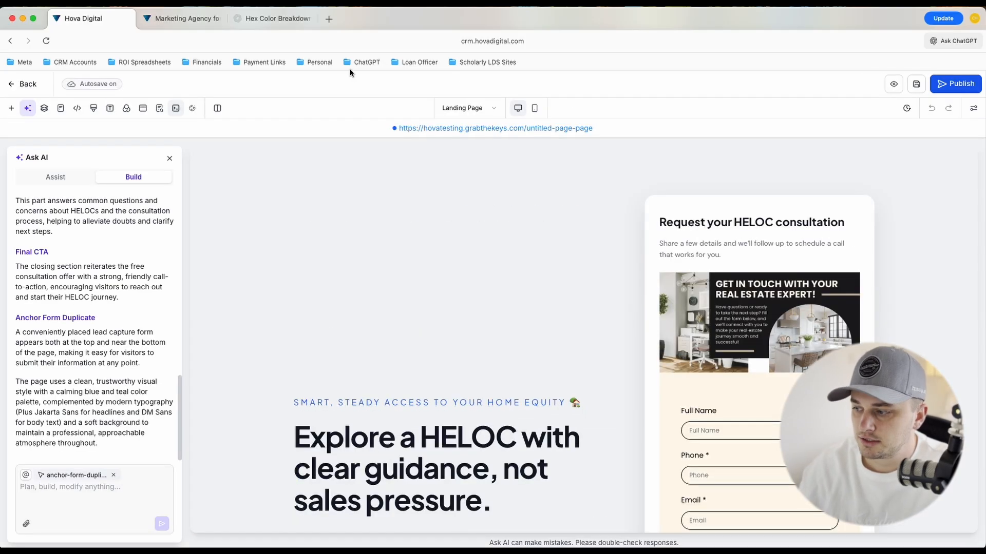
{"action": "scroll", "coordinate": [442, 274], "scroll_direction": "down", "scroll_amount": 2}
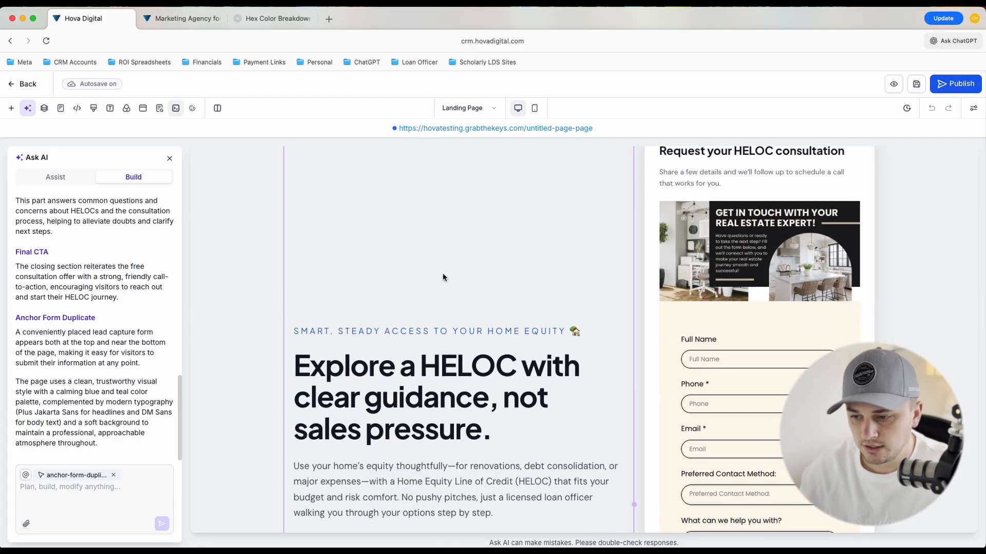
Draft the prompt "replicate netflix.com site" for the AI page builder without sending it
{"action": "left_click", "coordinate": [100, 498]}
{"action": "type", "text": "r"}
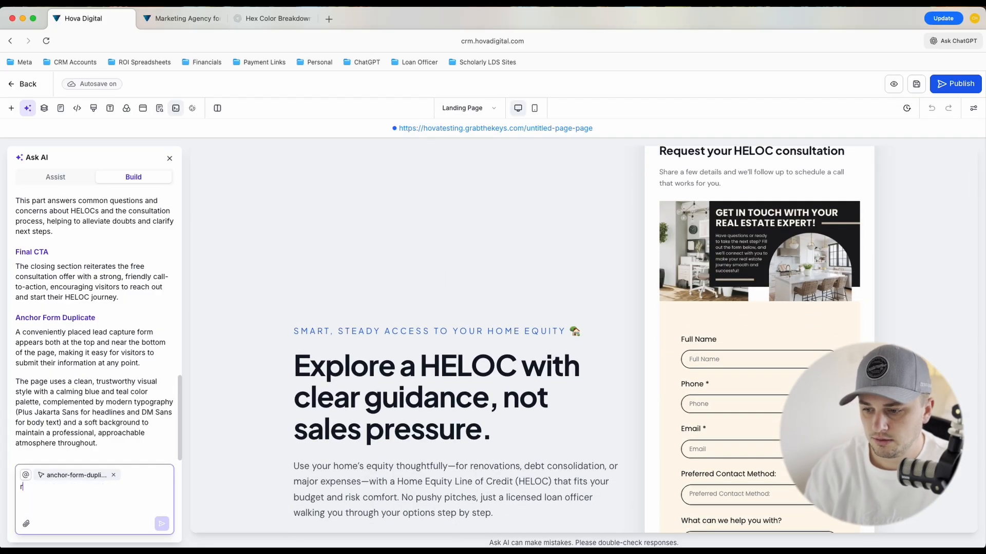
{"action": "type", "text": "eplicate netflix.c"}
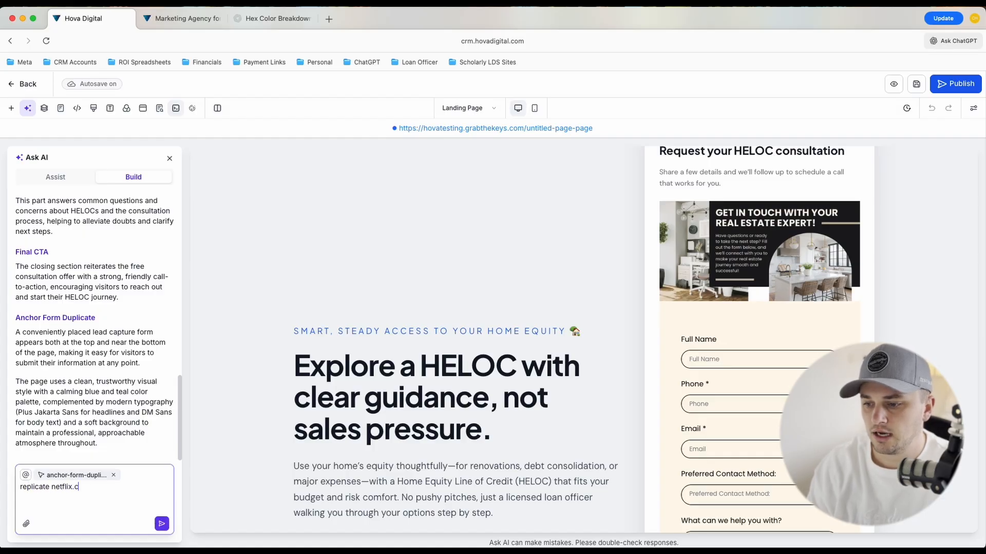
{"action": "type", "text": "om site"}
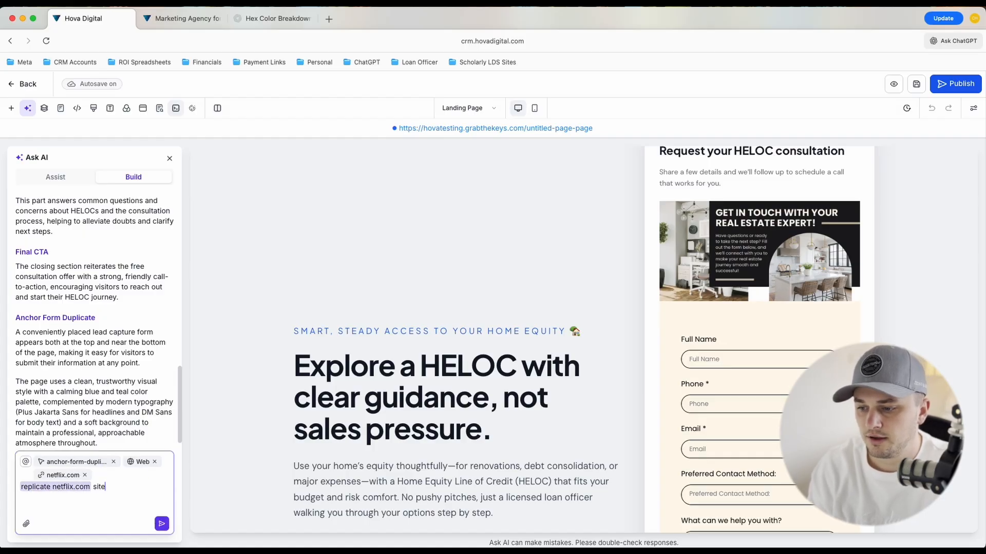
Clear the drafted netflix.com prompt and its attached web references from the AI builder
{"action": "key", "text": "super+a"}
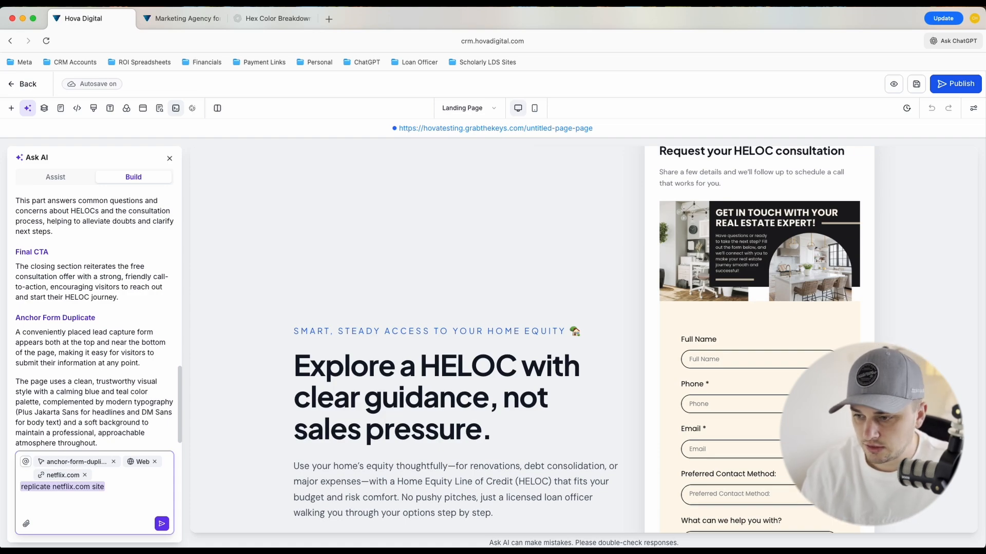
{"action": "key", "text": "Right"}
{"action": "key", "text": "BackSpace"}
{"action": "key", "text": "BackSpace"}
{"action": "key", "text": "BackSpace"}
{"action": "key", "text": "BackSpace"}
{"action": "key", "text": "BackSpace"}
{"action": "key", "text": "BackSpace"}
{"action": "key", "text": "BackSpace"}
{"action": "key", "text": "BackSpace"}
{"action": "key", "text": "BackSpace"}
{"action": "key", "text": "BackSpace"}
{"action": "key", "text": "BackSpace"}
{"action": "key", "text": "BackSpace"}
{"action": "key", "text": "BackSpace"}
{"action": "key", "text": "BackSpace"}
{"action": "key", "text": "BackSpace"}
{"action": "key", "text": "BackSpace"}
{"action": "key", "text": "BackSpace"}
{"action": "key", "text": "BackSpace"}
{"action": "key", "text": "BackSpace"}
{"action": "key", "text": "BackSpace"}
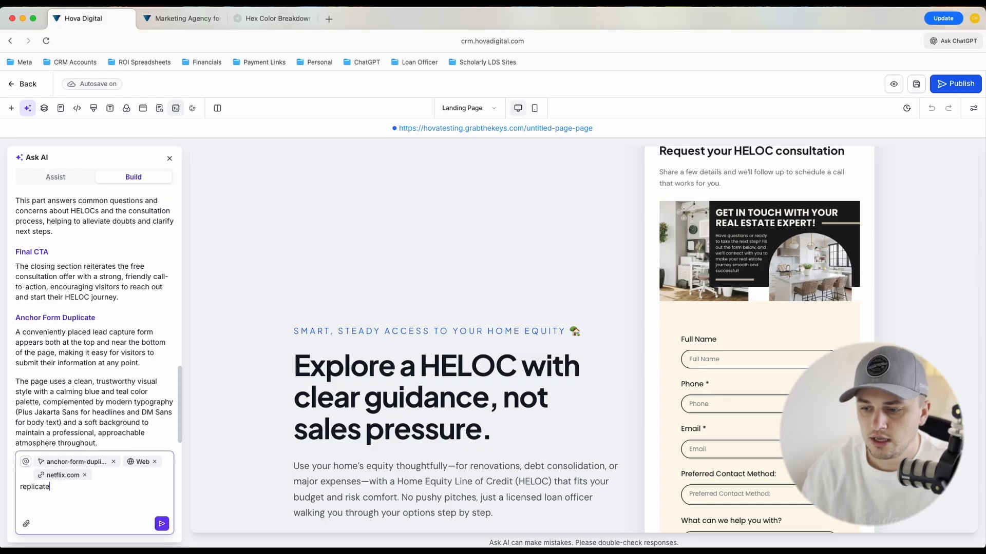
{"action": "key", "text": "BackSpace"}
{"action": "key", "text": "BackSpace"}
{"action": "key", "text": "BackSpace"}
{"action": "key", "text": "BackSpace"}
{"action": "key", "text": "BackSpace"}
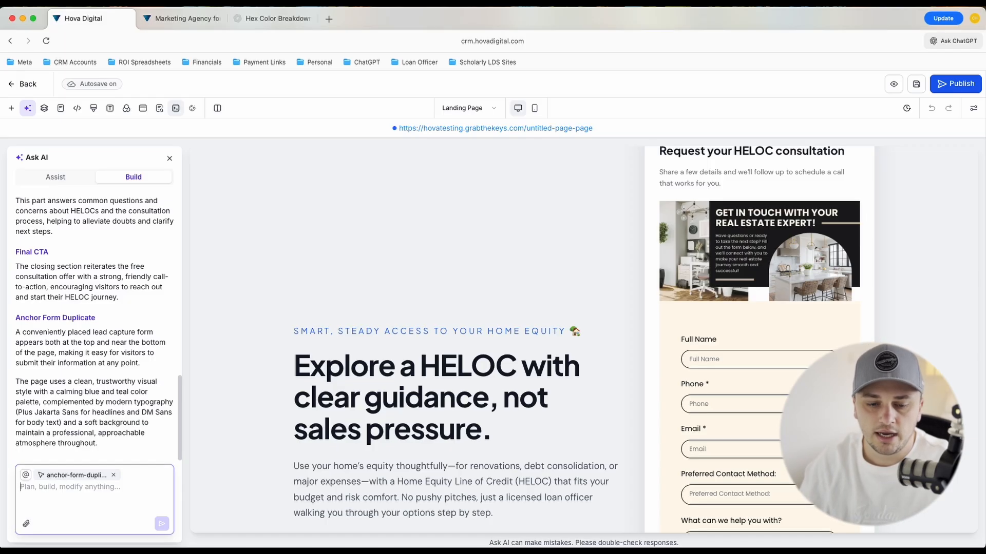
{"action": "key", "text": "super+Tab"}
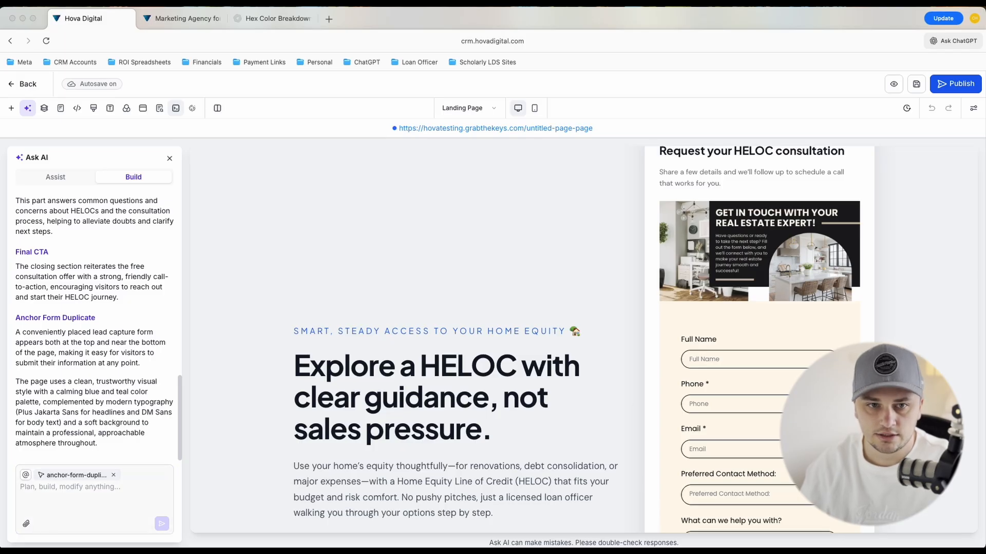